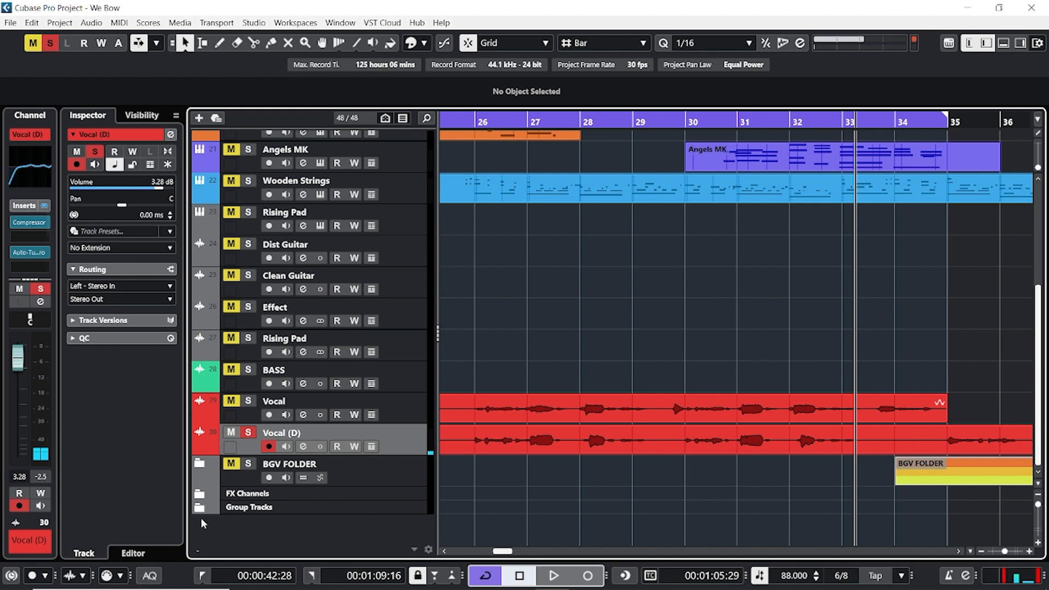
Add two stereo effect tracks with Pro-R 2 inside the FX Channels folder, and dismiss the plug-in window.
click(197, 497)
right_click(249, 530)
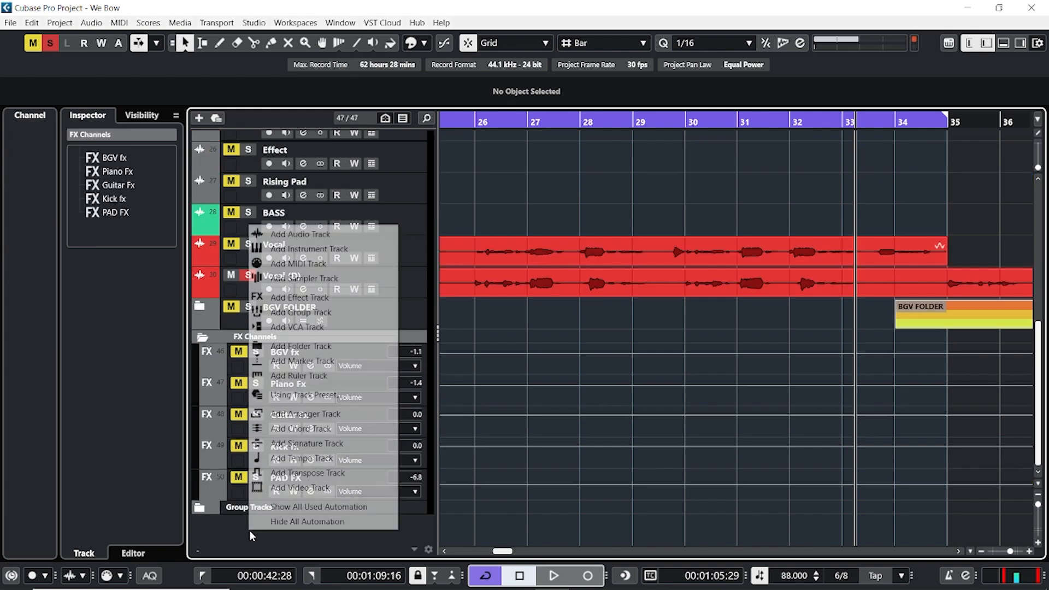
click(311, 302)
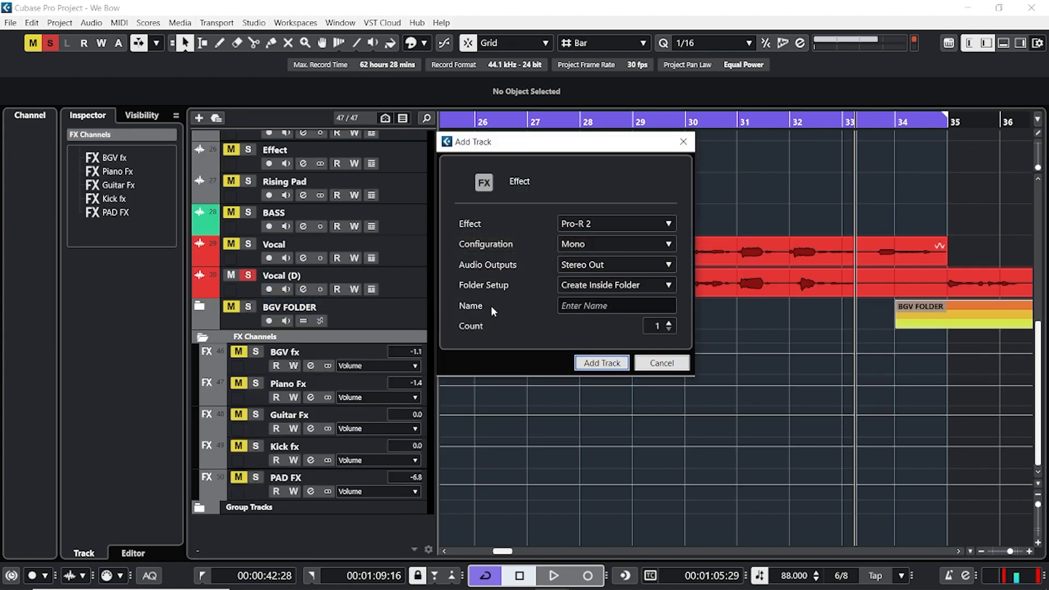
click(620, 244)
click(598, 321)
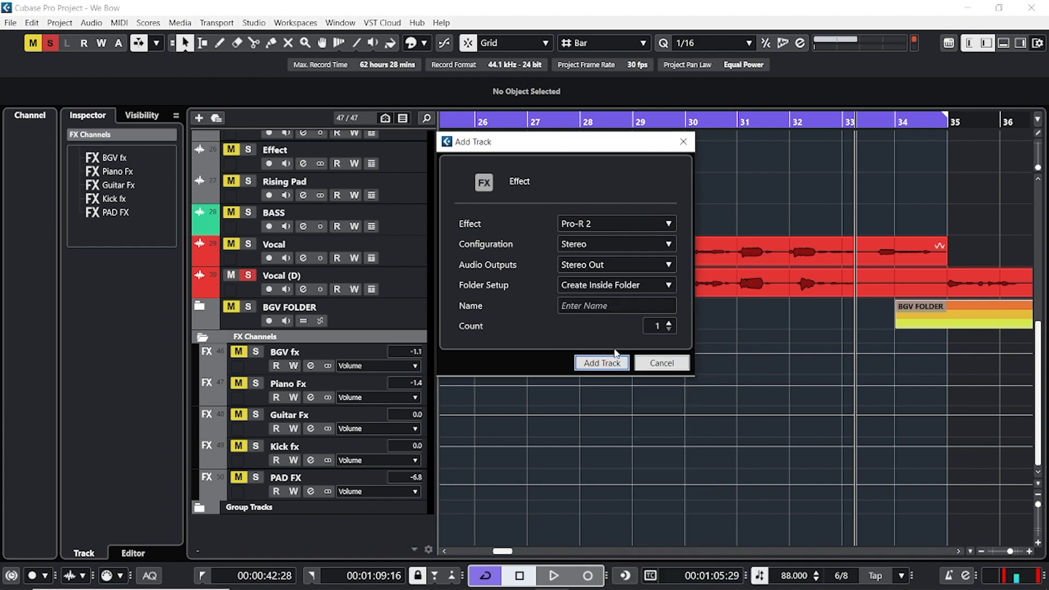
click(670, 321)
click(604, 363)
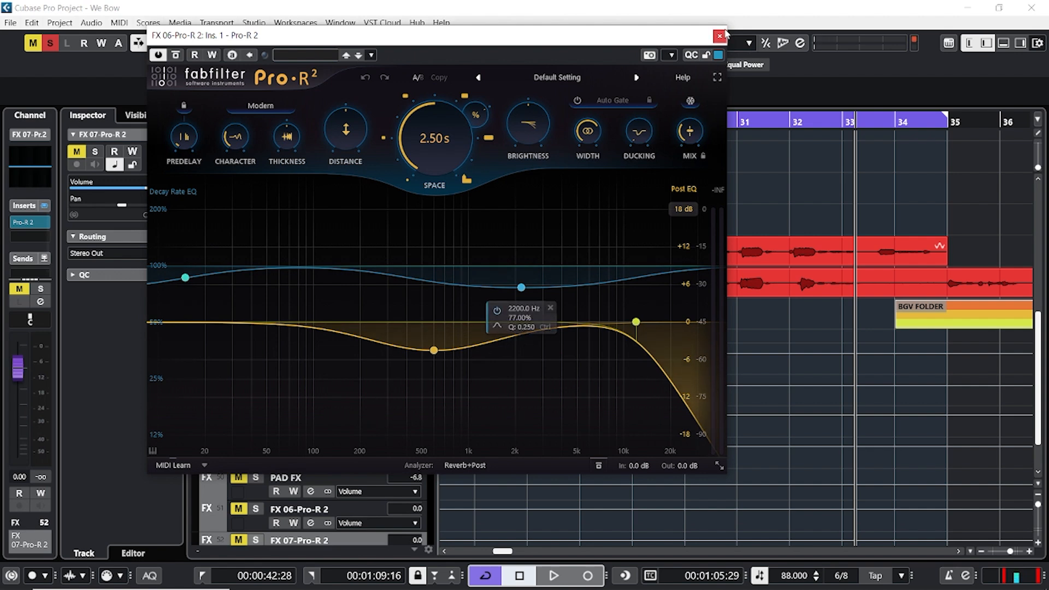
click(720, 36)
Rename the two new Pro-R 2 effect tracks as Lead Fx and Lead Eq Fx.
scroll(322, 459, down, 2)
click(306, 447)
double_click(305, 446)
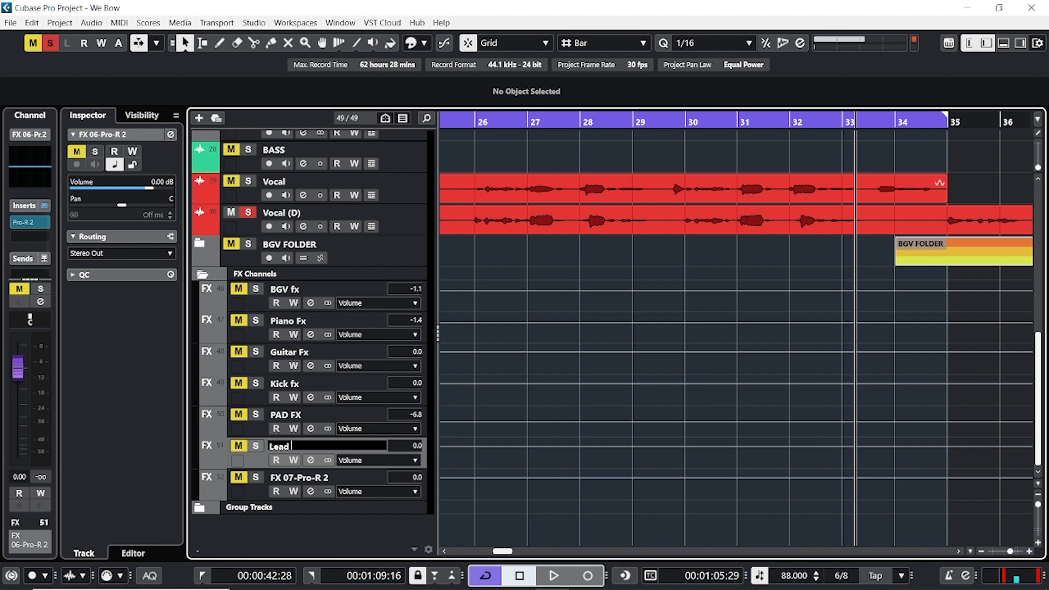
text(Lead Fx)
key(Return)
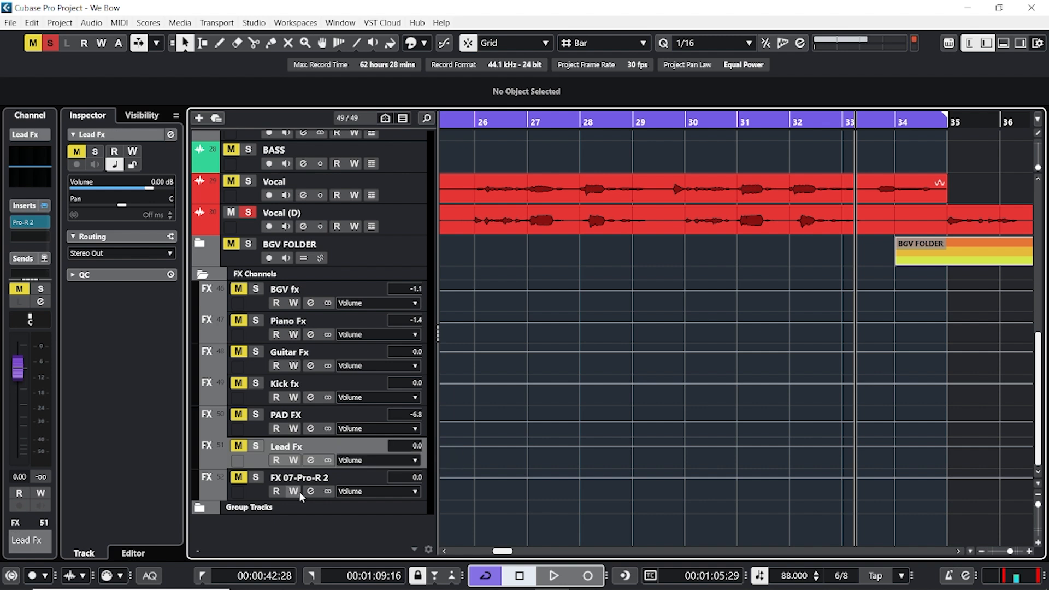
double_click(312, 478)
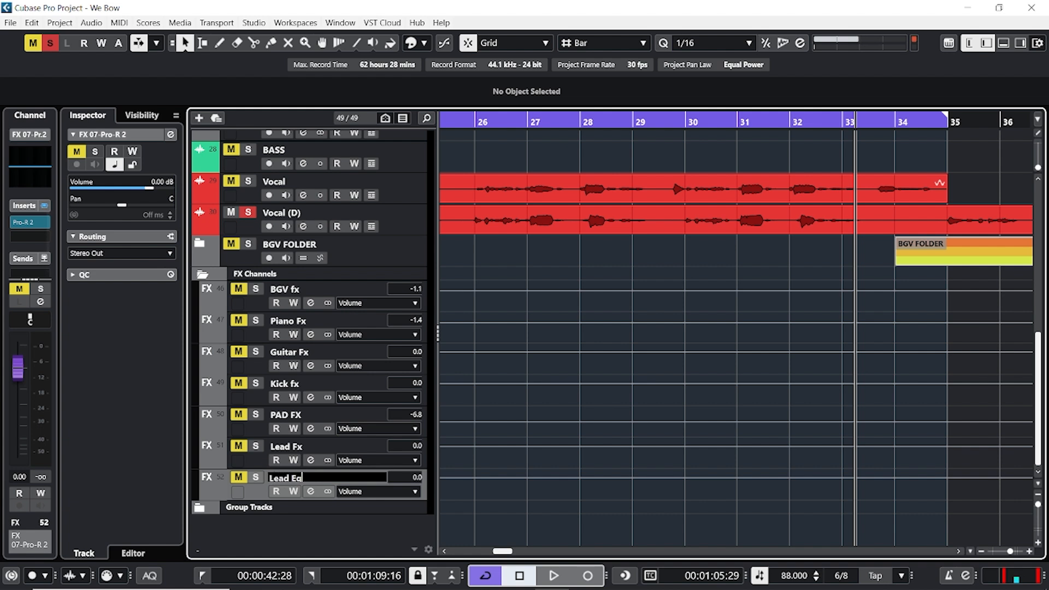
key(Return)
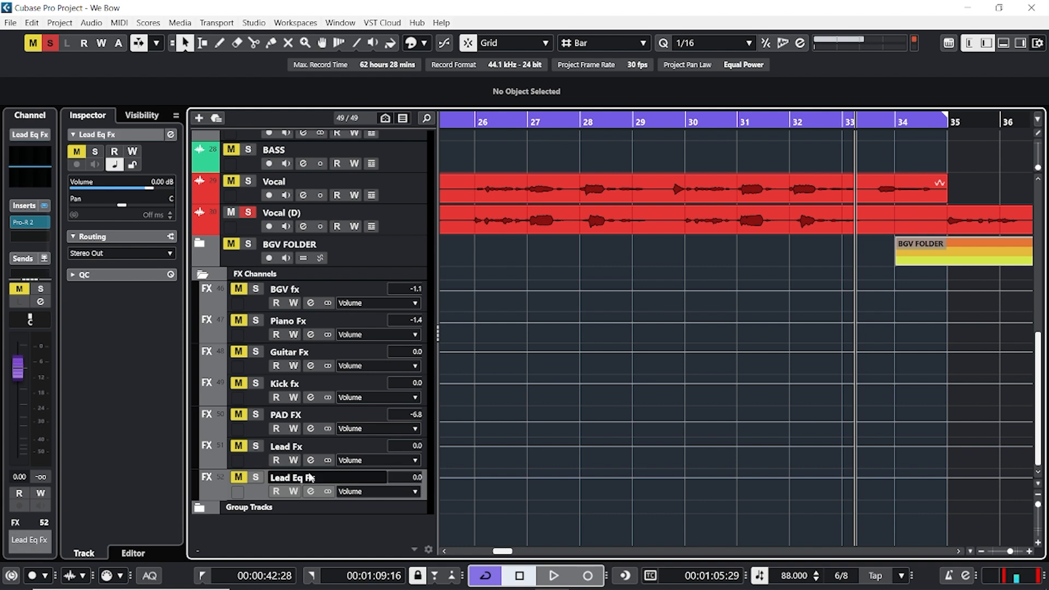
Assign two sends on the Vocal (D) channel, one to Lead Eq Fx at -7.73 and one to Lead Fx.
click(231, 448)
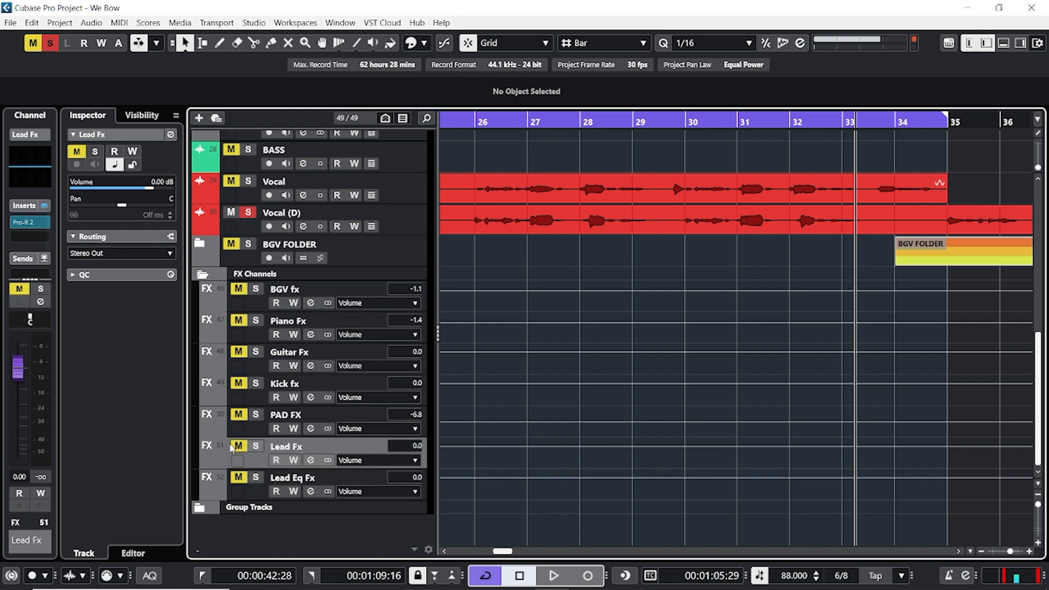
click(390, 217)
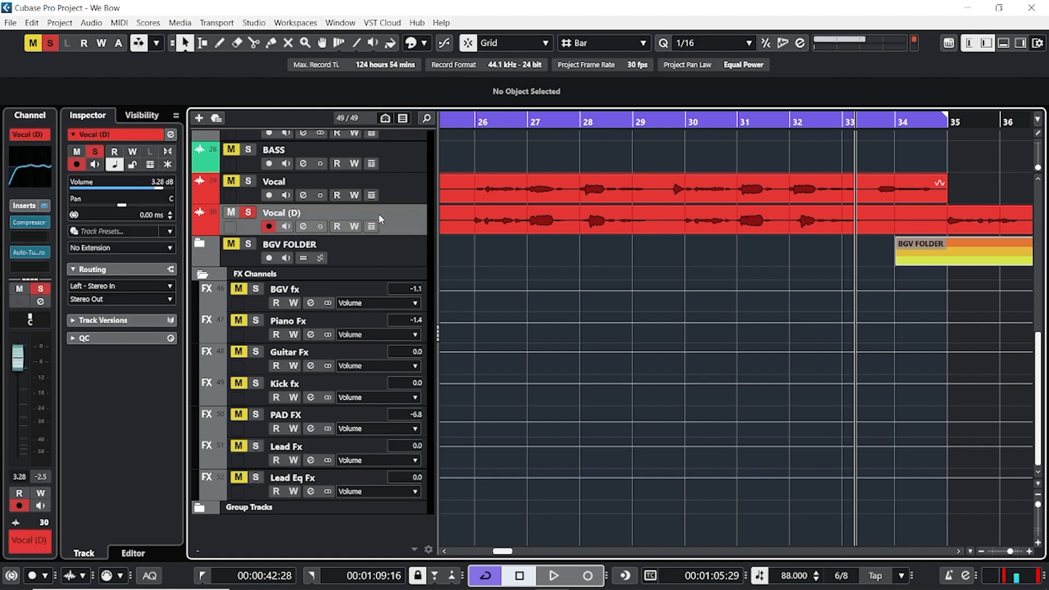
click(171, 135)
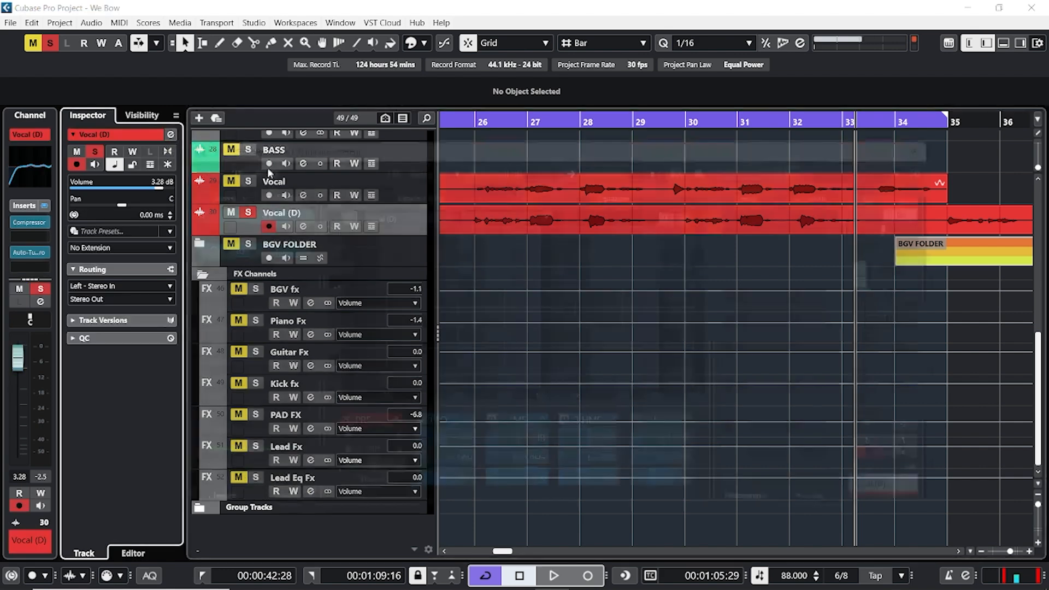
click(763, 222)
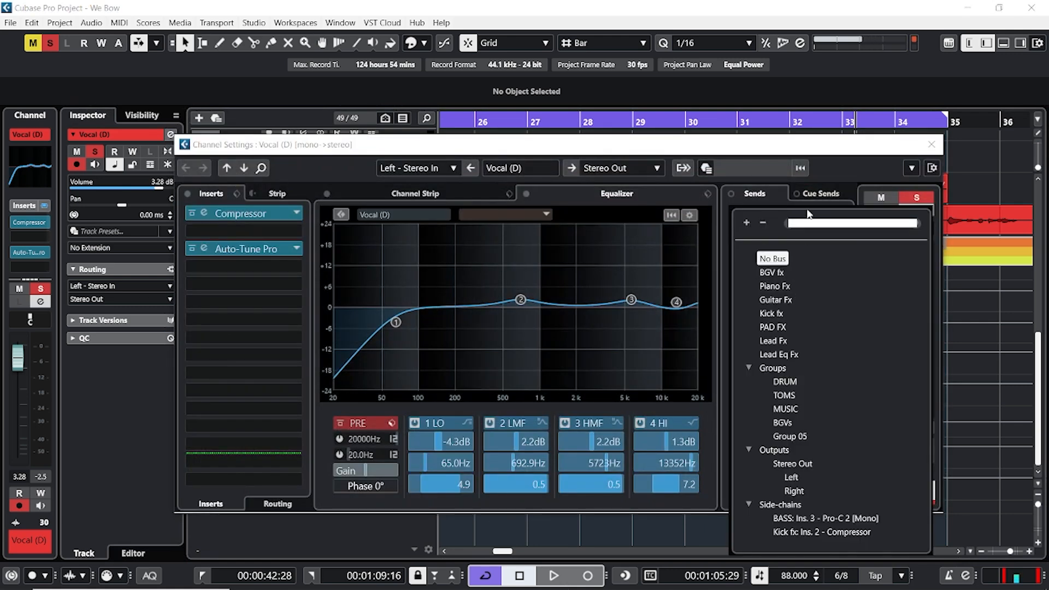
click(788, 355)
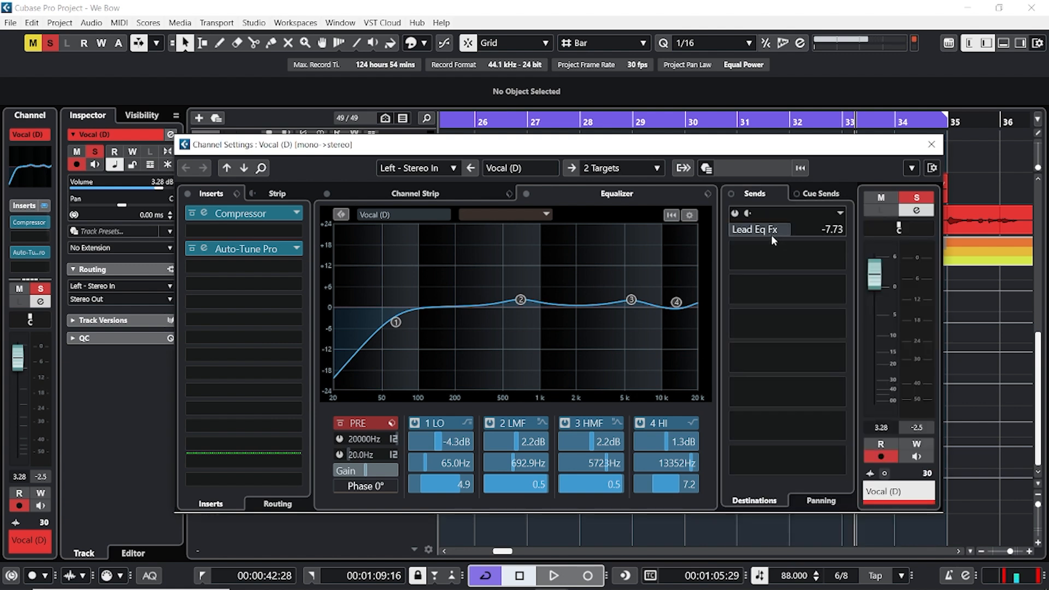
click(771, 247)
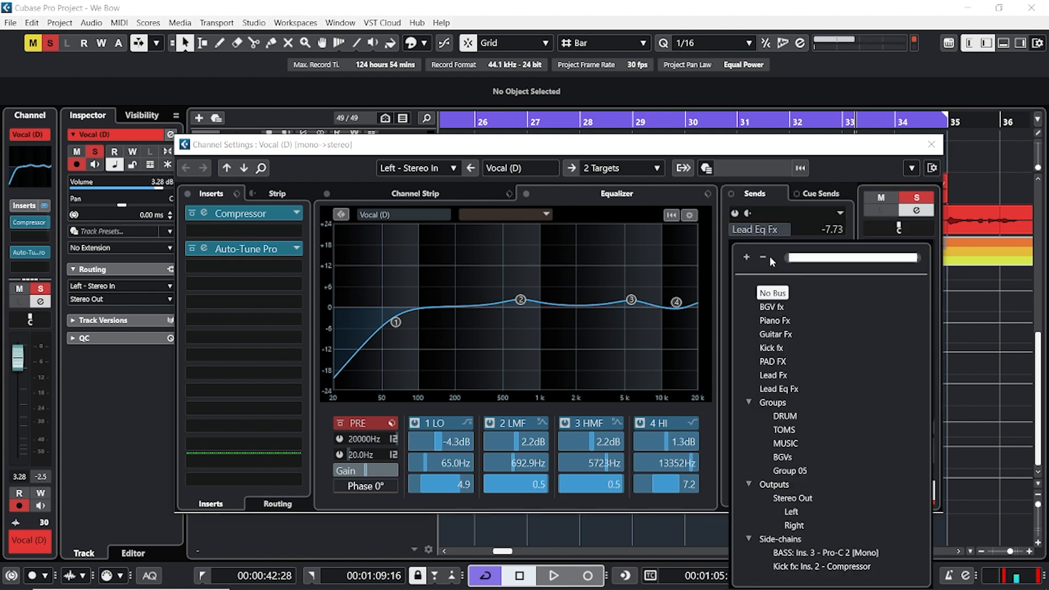
click(775, 375)
Activate both Vocal (D) sends, re-solo the channel so its effect tracks sound too, and close the channel settings.
click(735, 213)
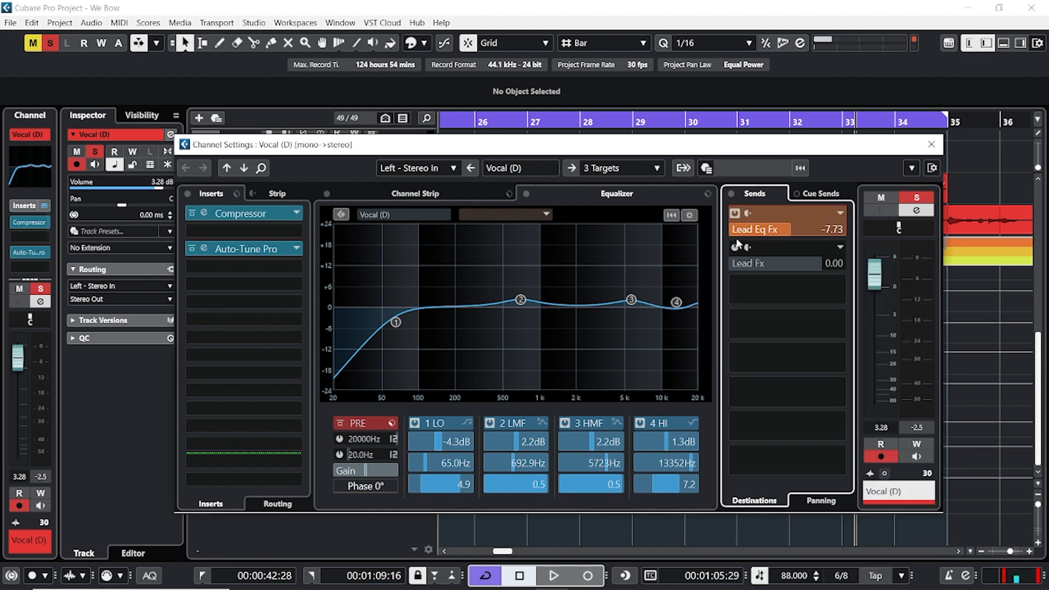
click(735, 246)
double_click(911, 200)
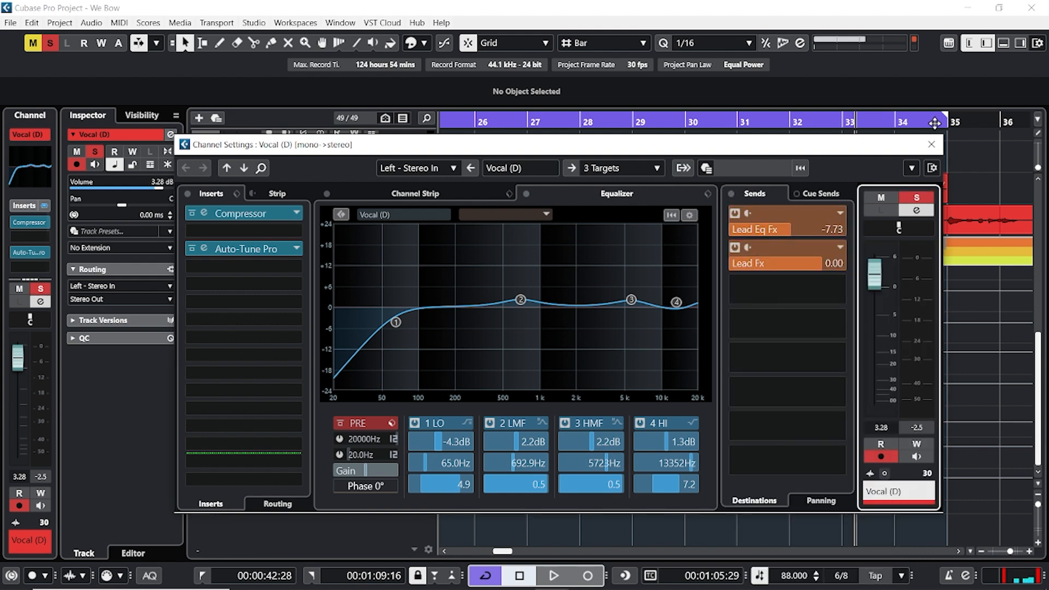
click(931, 145)
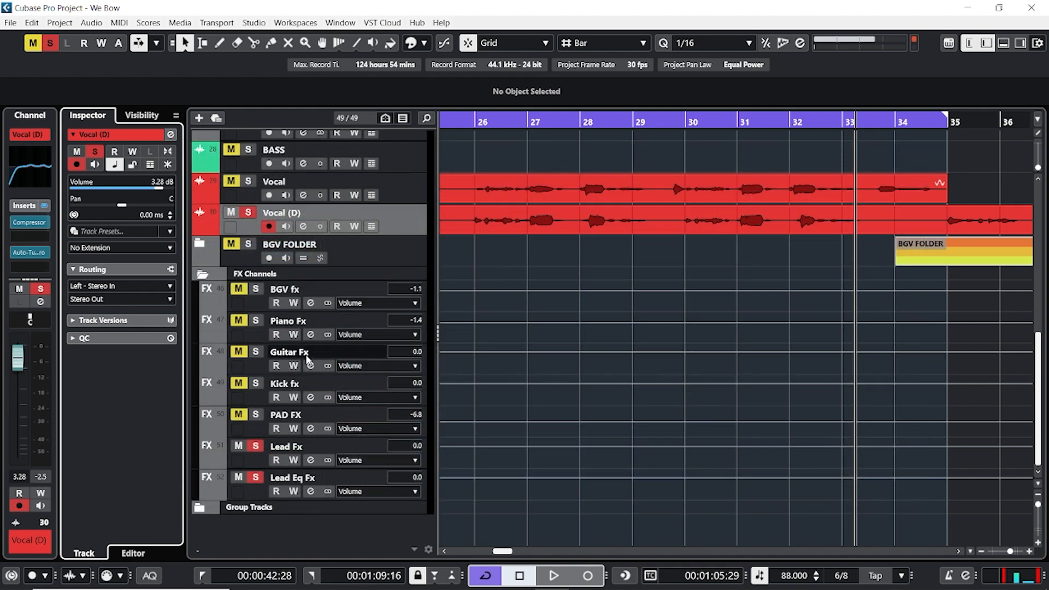
Show the channel settings of the Lead Eq Fx track and play the project to hear the soloed vocal.
click(280, 479)
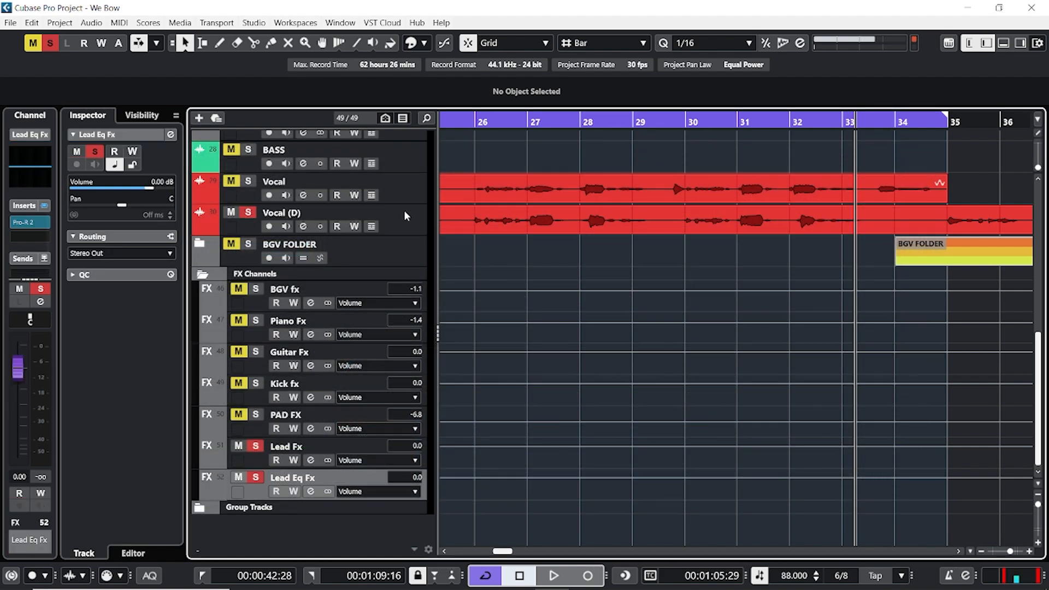
click(379, 214)
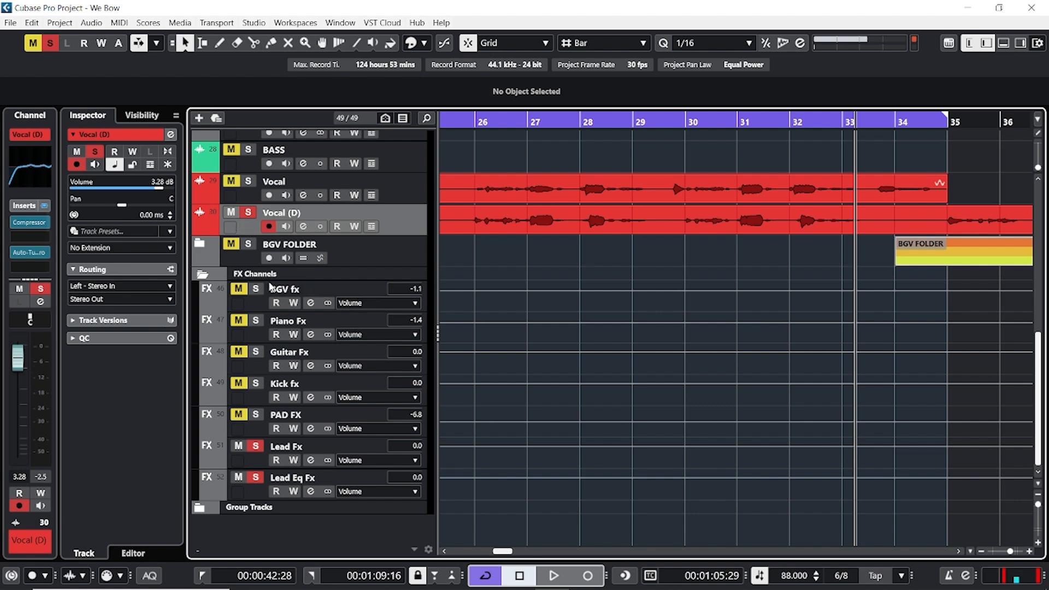
click(273, 477)
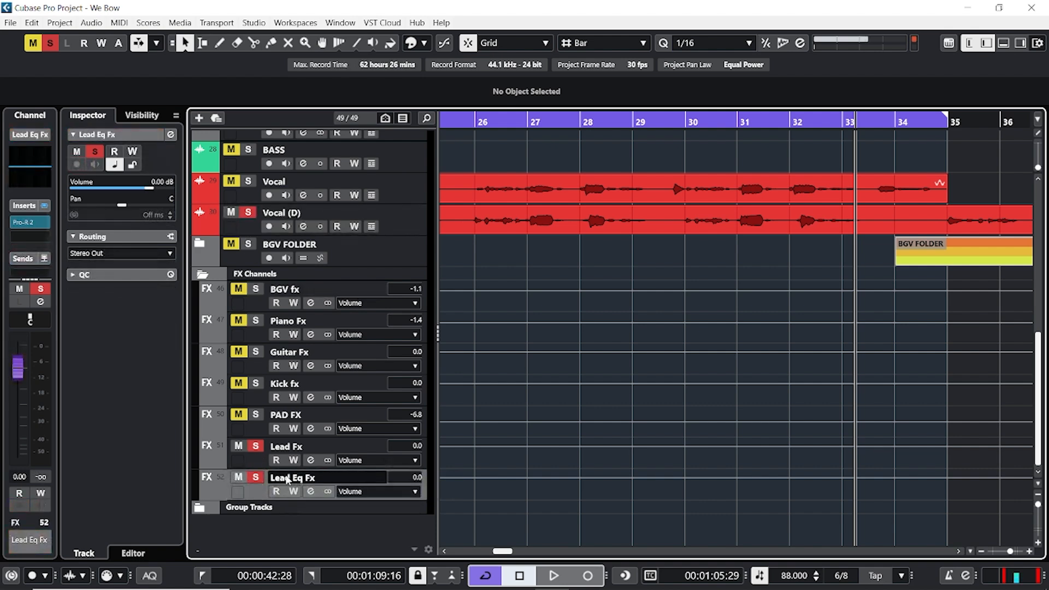
click(171, 134)
key(space)
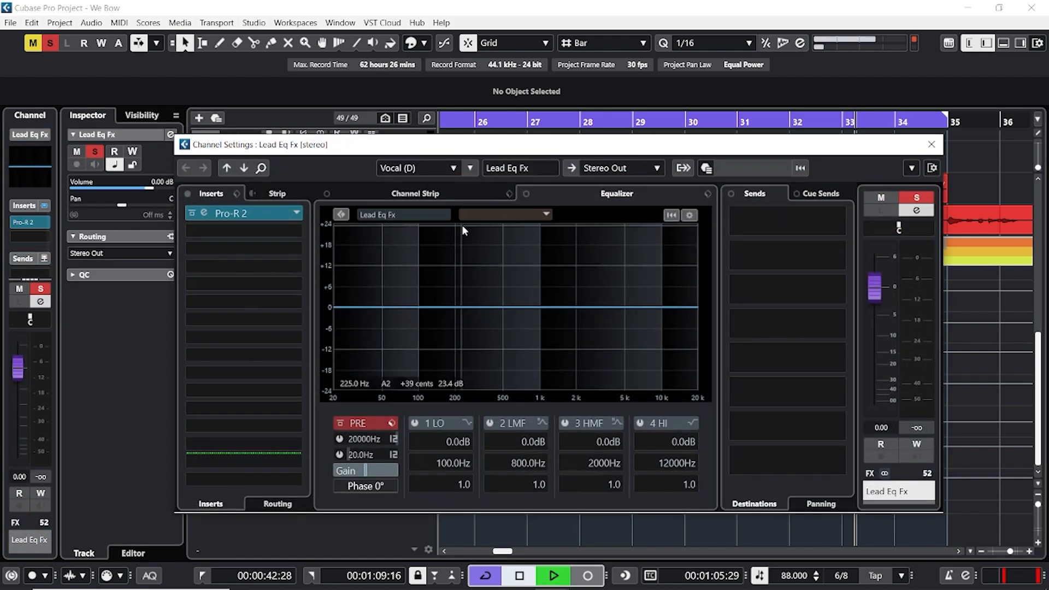
drag(376, 143, 383, 141)
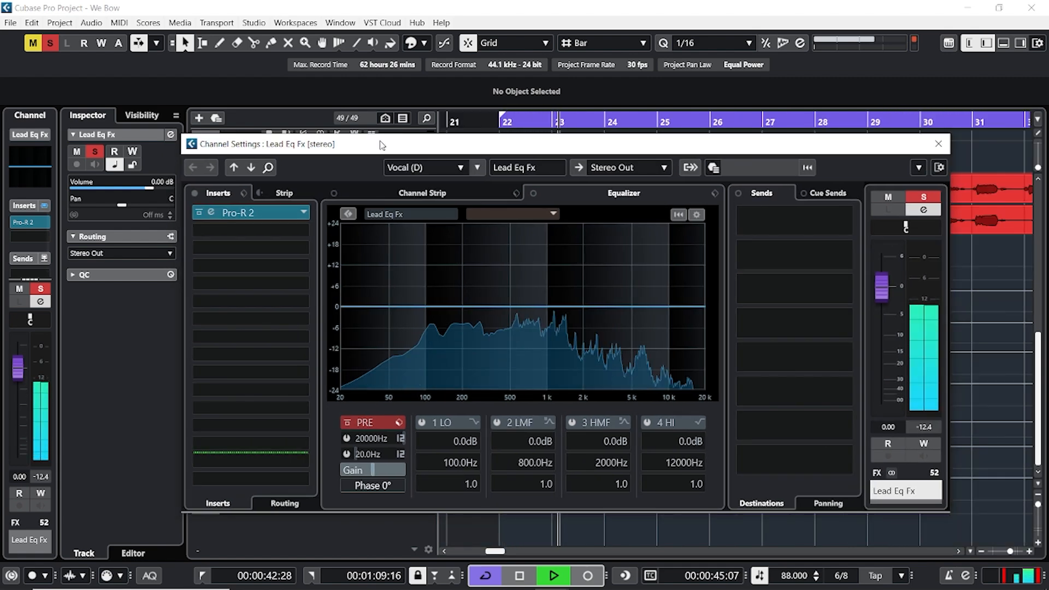
Filter the FX chain presets for Lead Eq Fx by "vocal" and audition AM Lead Vocal Edgy during playback.
click(245, 194)
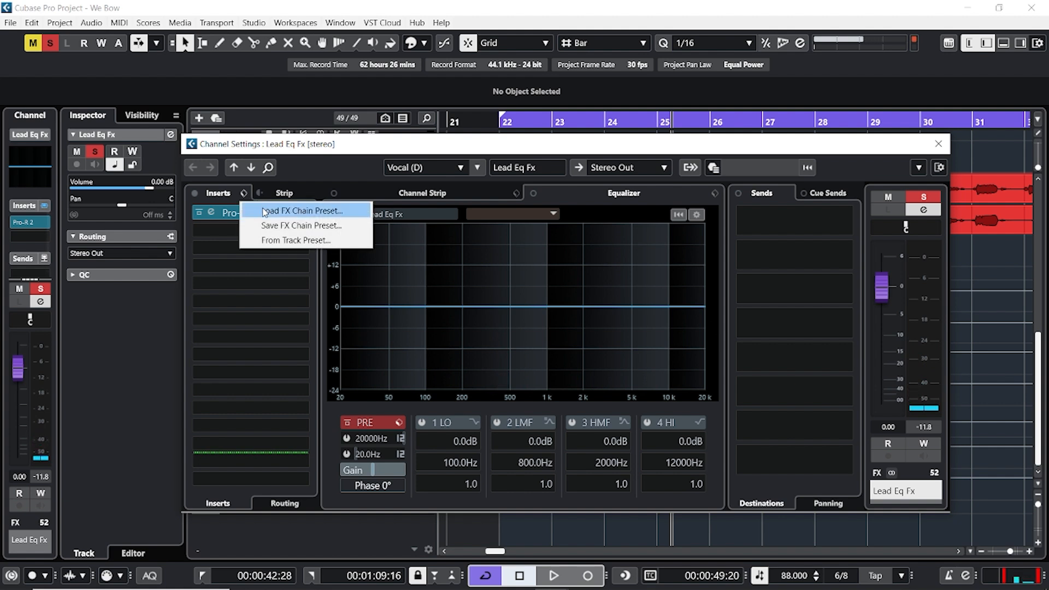
click(265, 212)
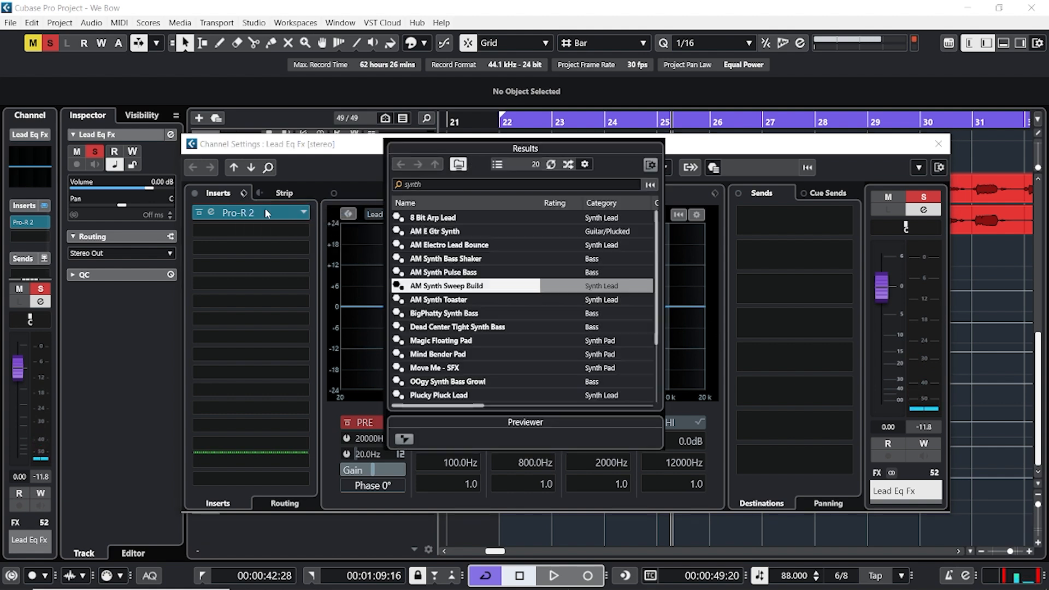
click(448, 185)
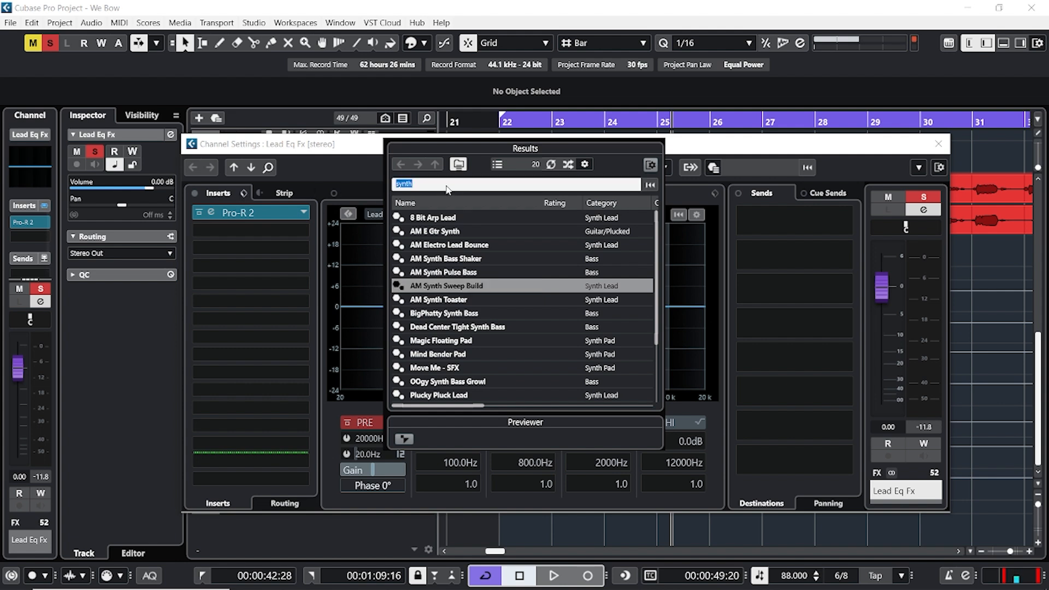
text(vocal)
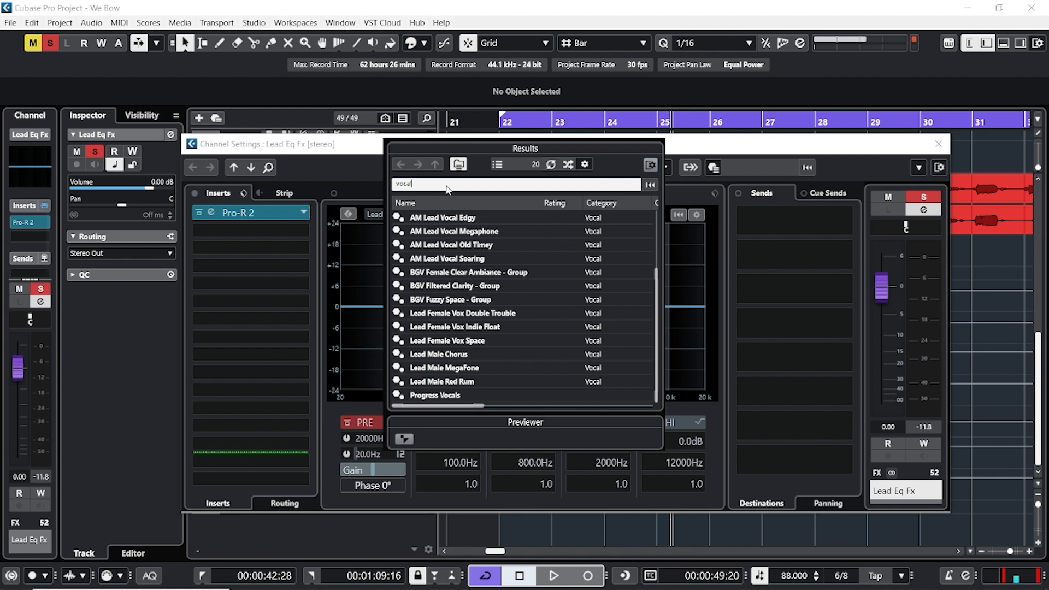
click(451, 222)
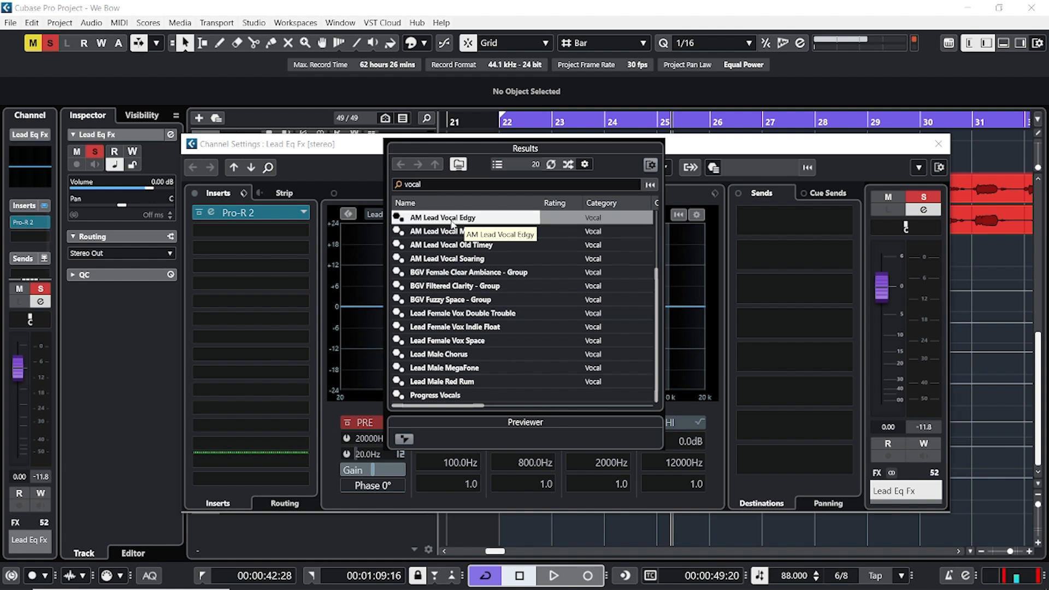
key(space)
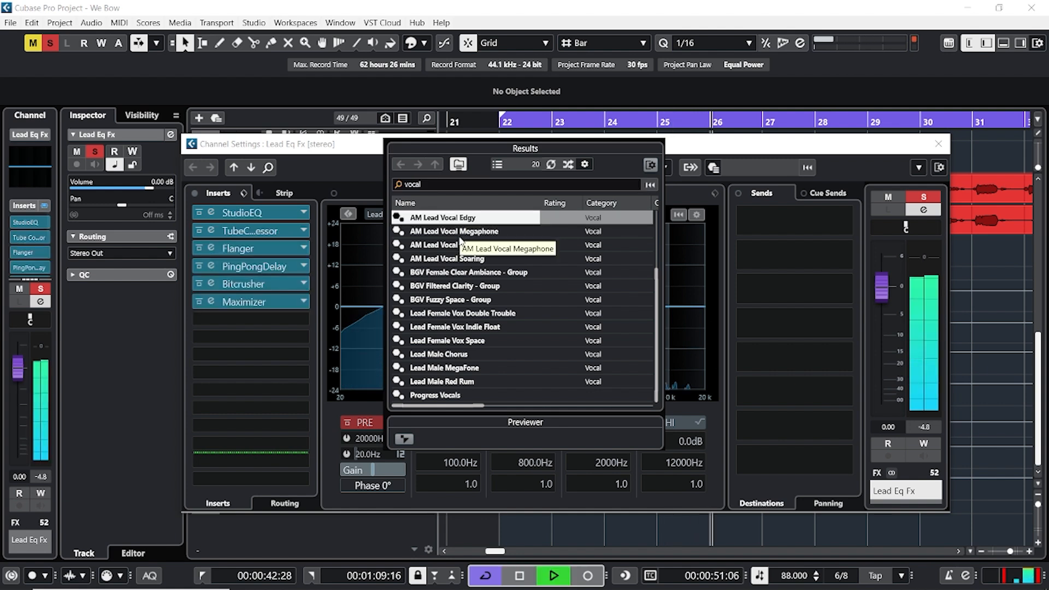
Audition the AM BGVs In Your Face FX chain preset, load it on Lead Eq Fx, and stop playback.
scroll(460, 240, up, 2)
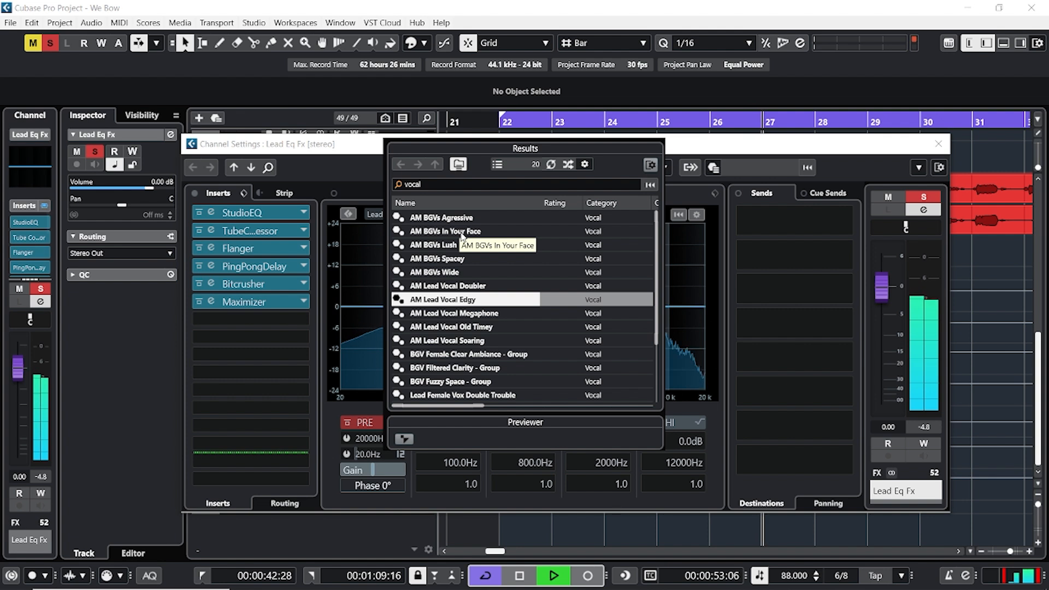
click(461, 232)
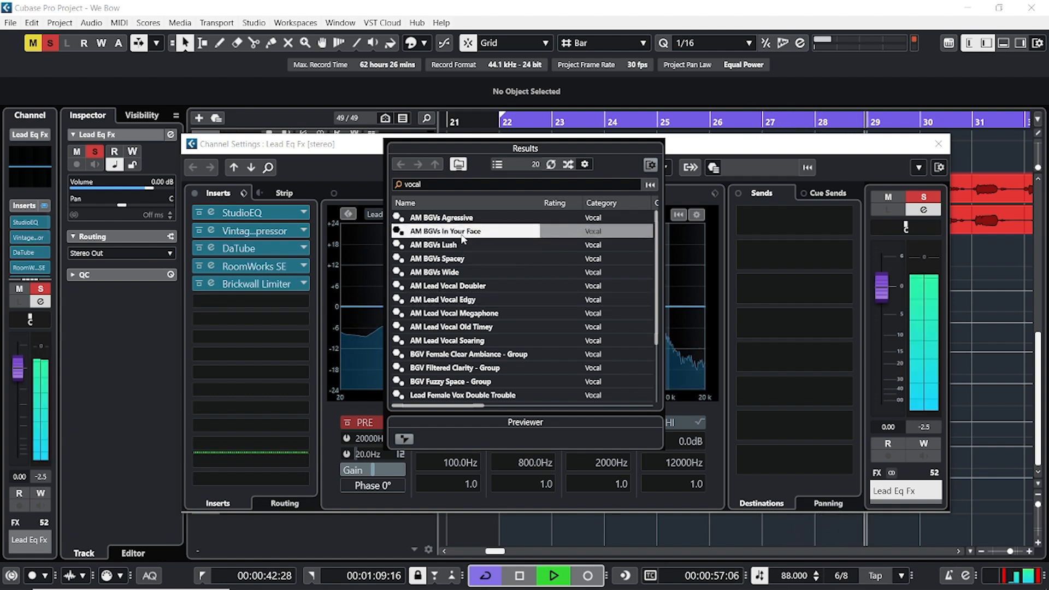
double_click(461, 235)
key(space)
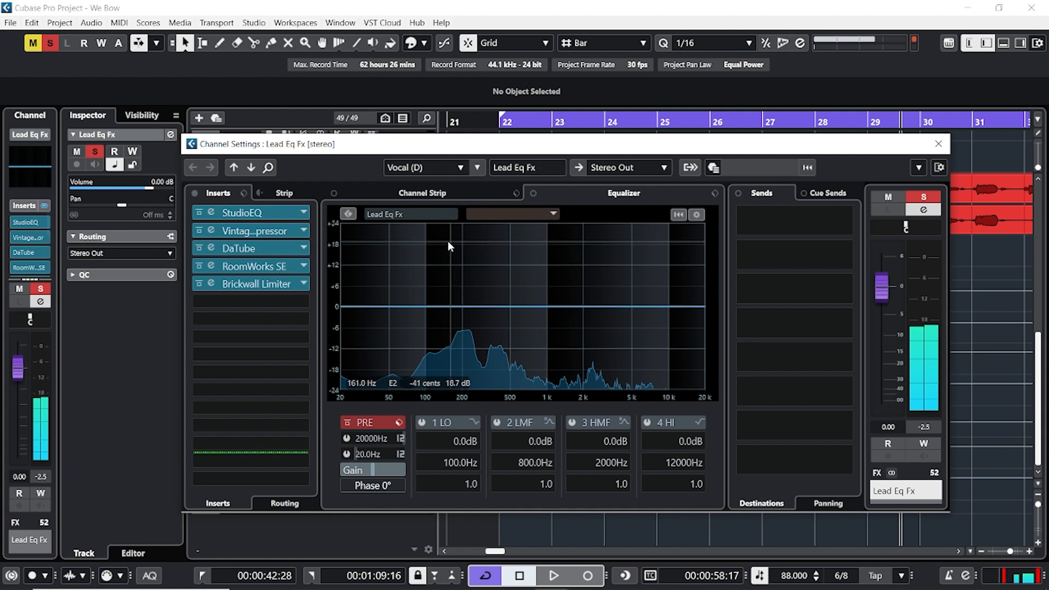
click(244, 193)
click(262, 208)
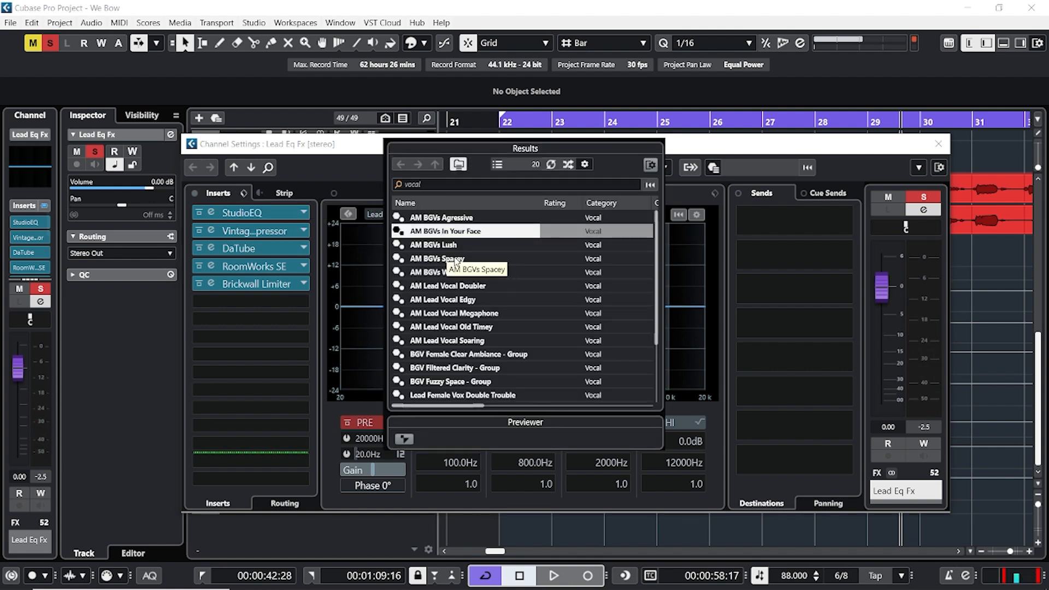
double_click(488, 232)
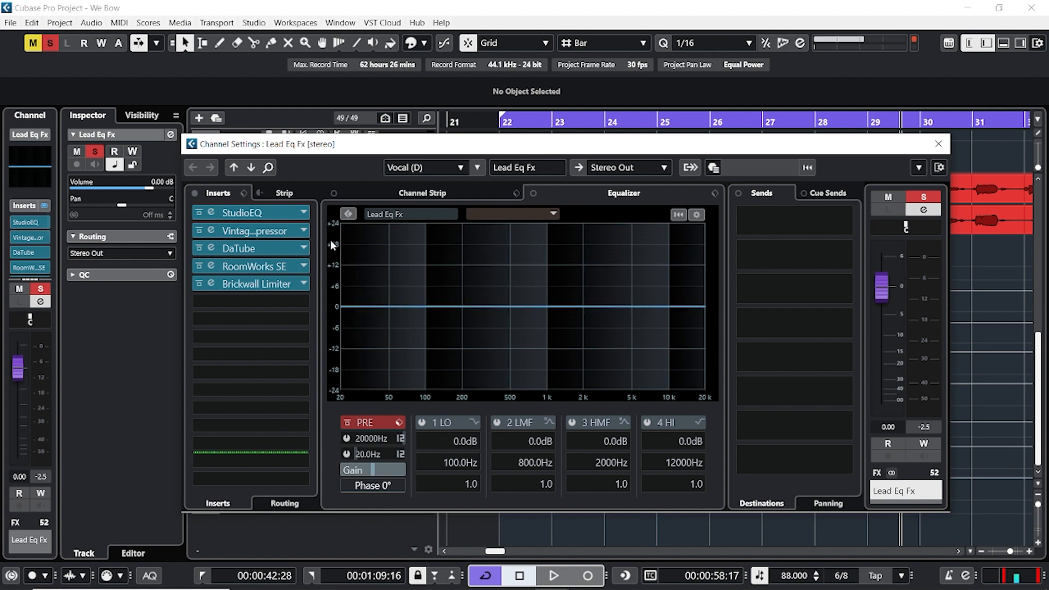
Raise band 3 of the Lead Eq Fx StudioEQ insert to about 2.7 dB at 4.18 kHz.
click(259, 213)
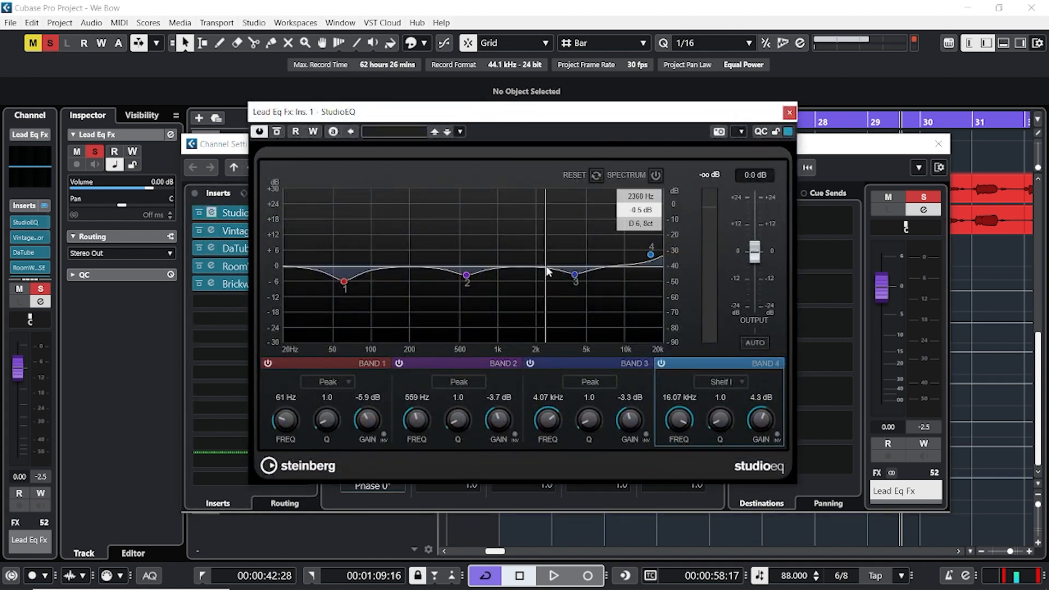
drag(574, 274, 578, 258)
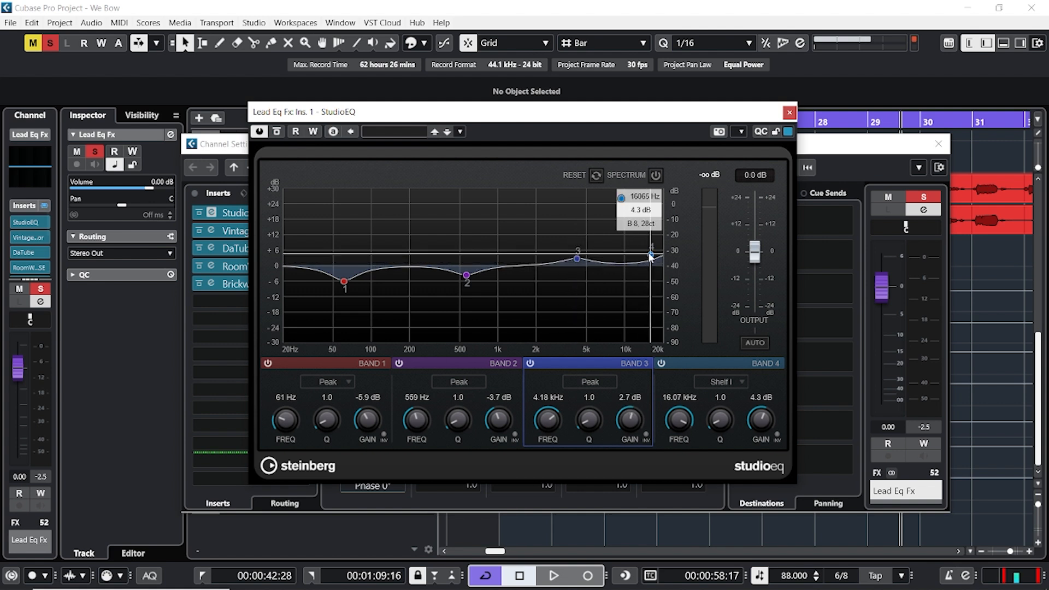
Boost StudioEQ band 4 by 4.8 dB at 15.41 kHz and change band 1 to a Cut filter at 83 Hz during playback.
drag(651, 255, 649, 253)
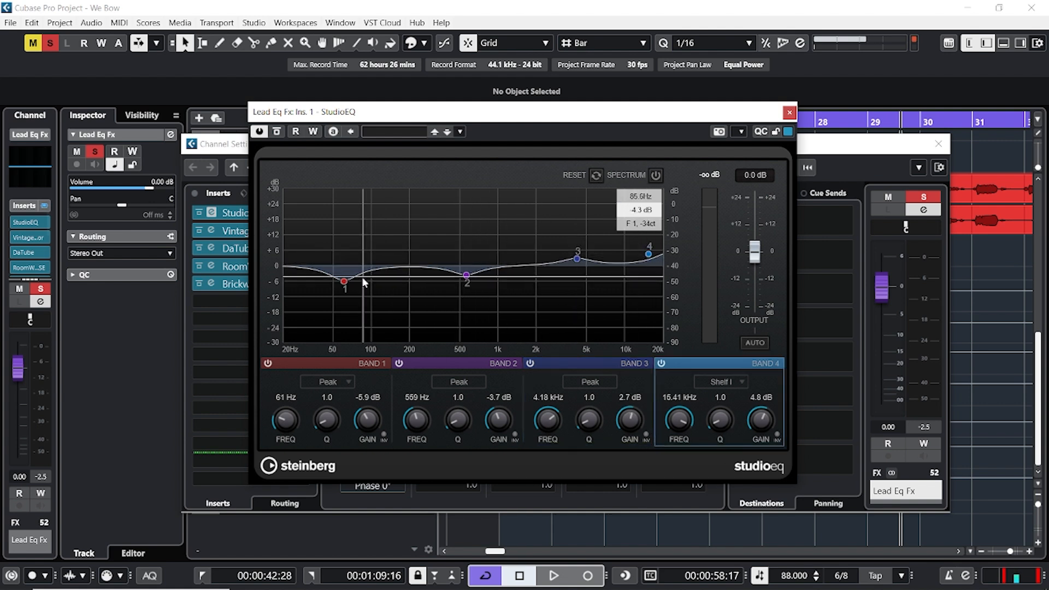
key(space)
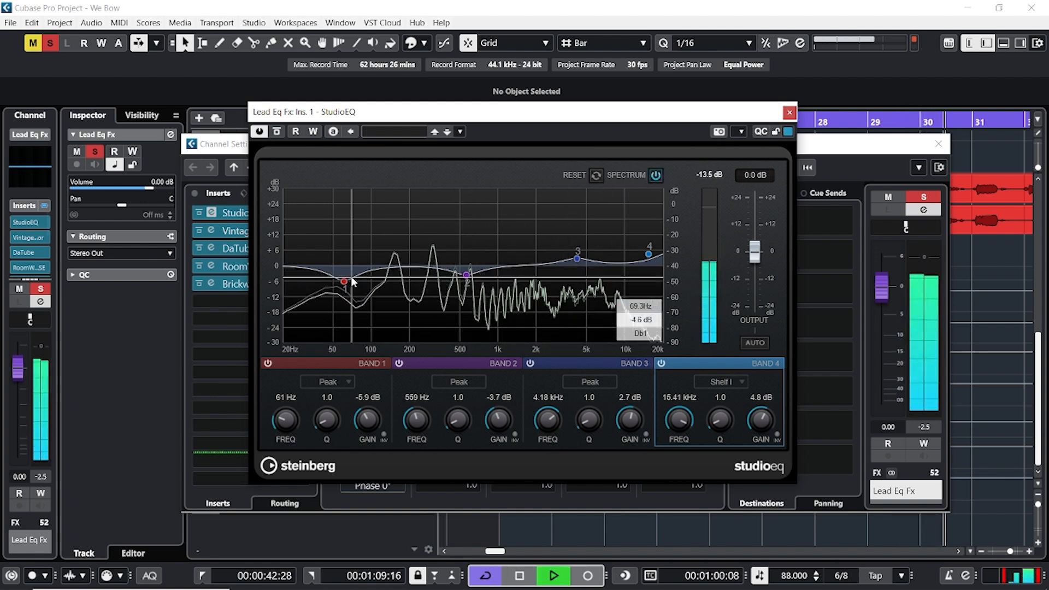
click(328, 381)
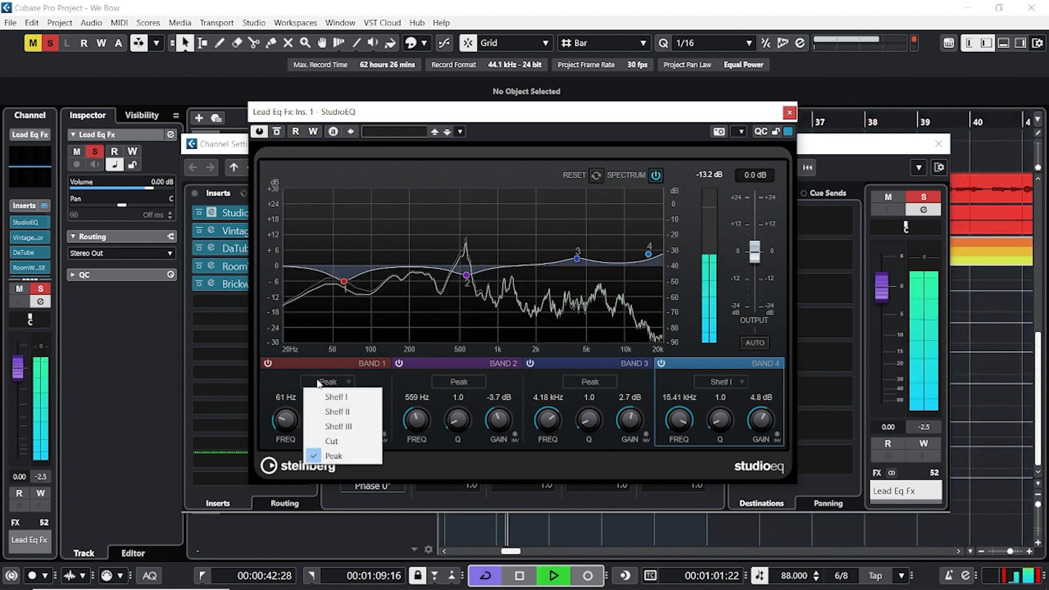
click(334, 443)
drag(344, 282, 361, 281)
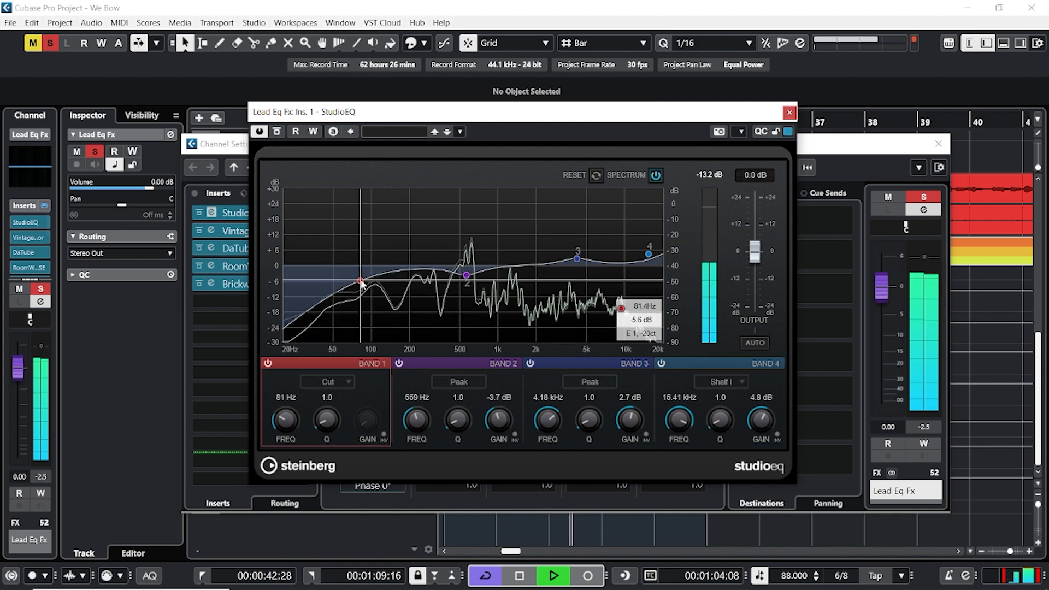
key(space)
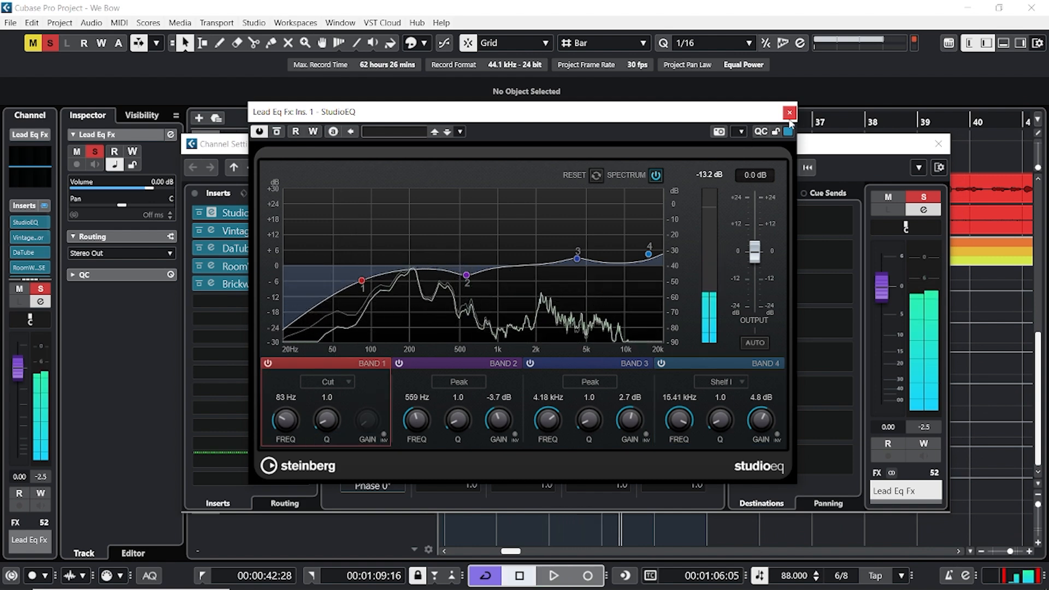
click(789, 112)
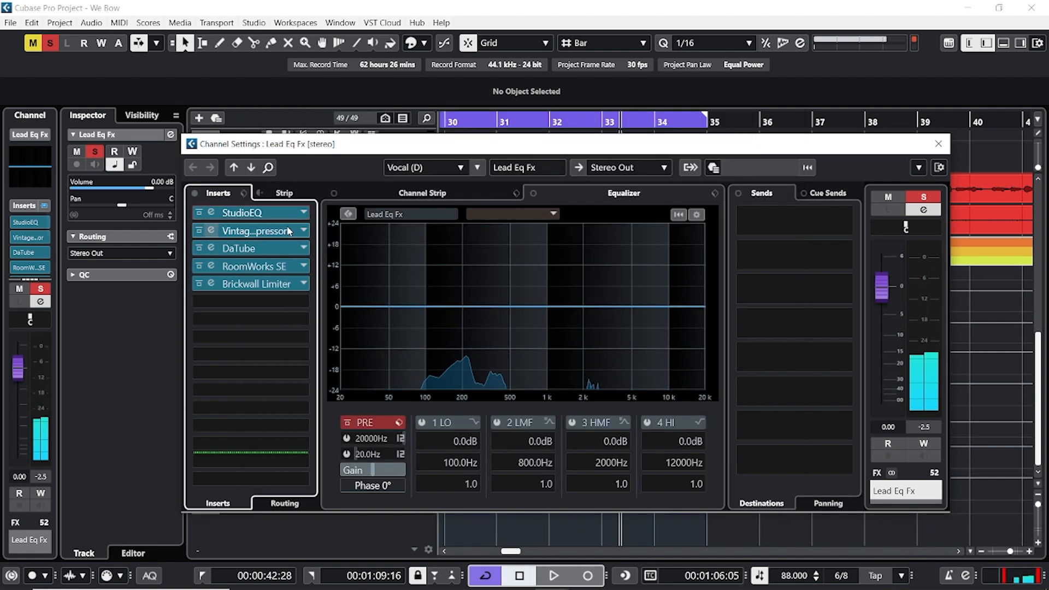
Set the VintageCompressor insert of Lead Eq Fx to input 11.5, attack 44.3 and release 317.
click(304, 230)
click(366, 175)
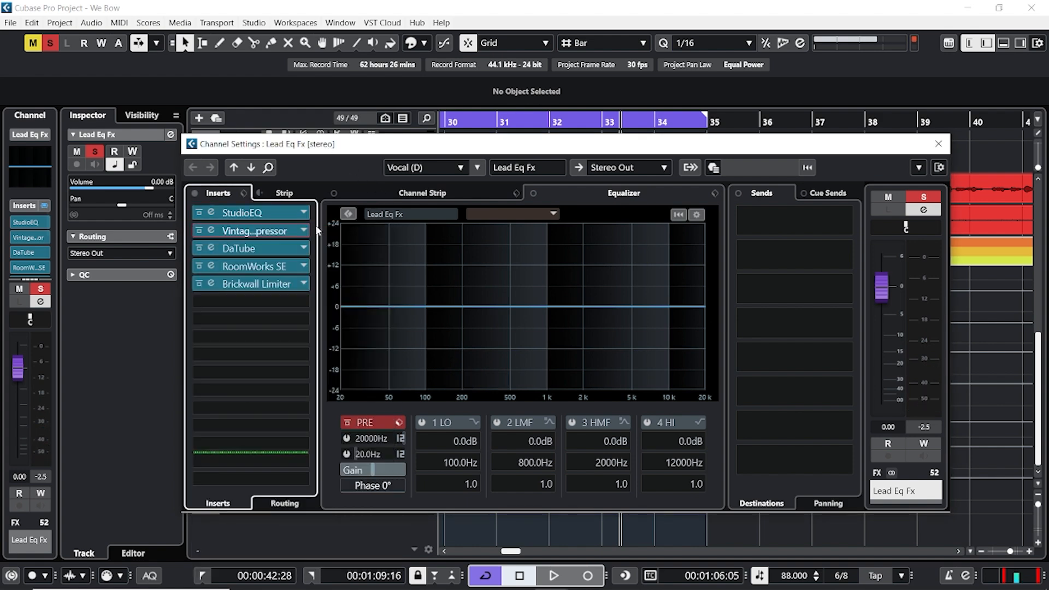
click(266, 232)
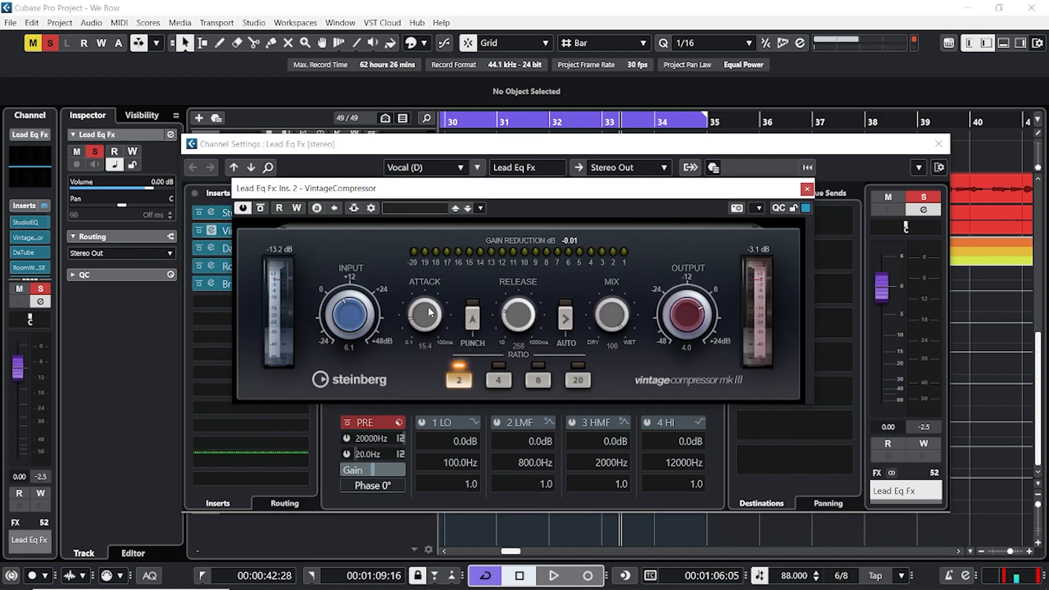
click(808, 189)
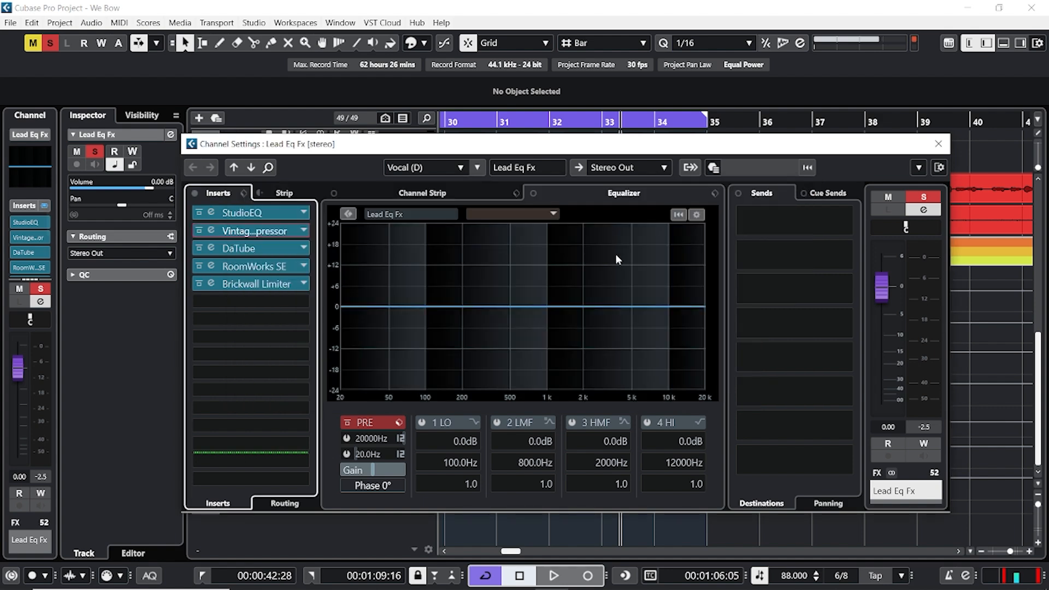
click(270, 232)
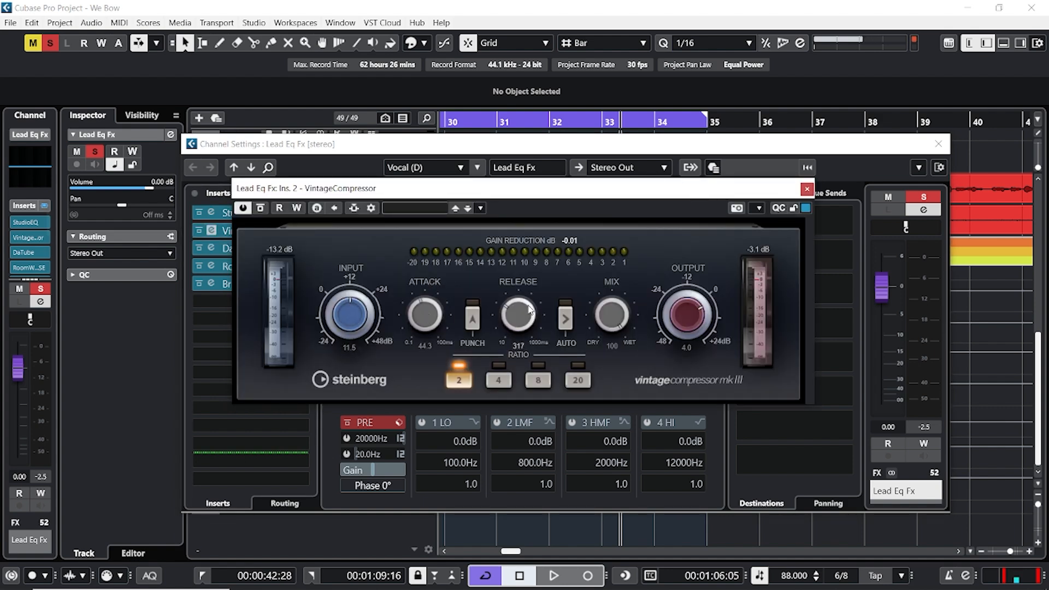
click(806, 189)
Enable channel EQ band 2, sweep it with a boost during playback, and settle it at -2.6 dB and 165.4 Hz.
key(space)
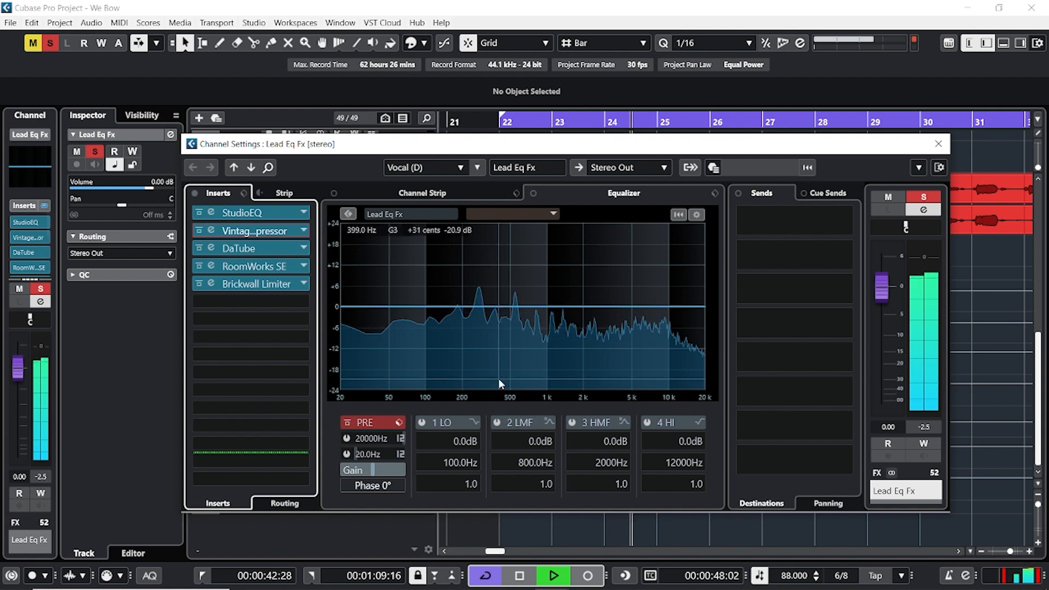
click(498, 422)
key(space)
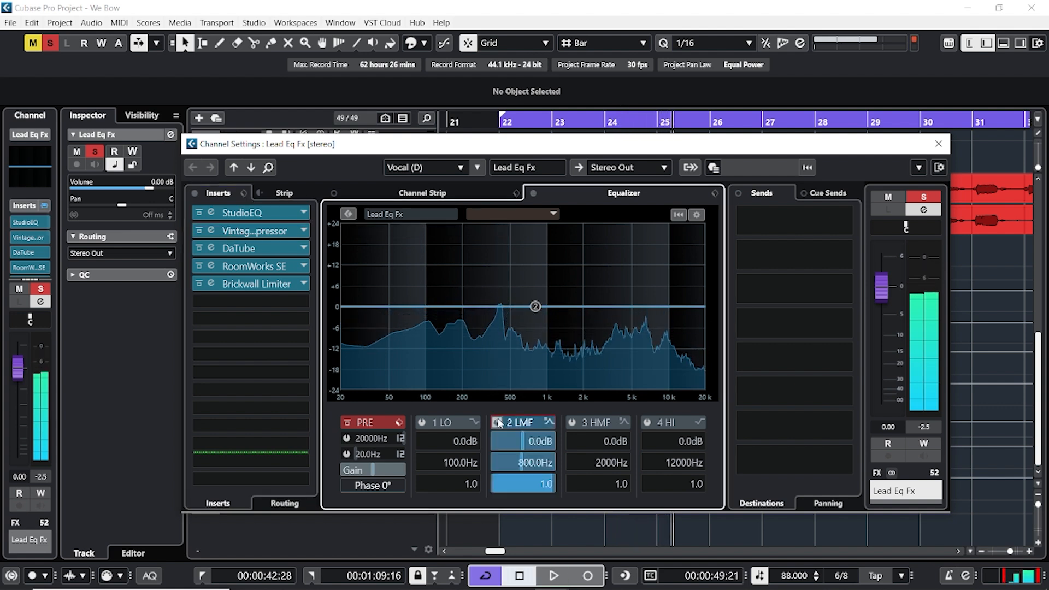
drag(534, 307, 586, 291)
key(space)
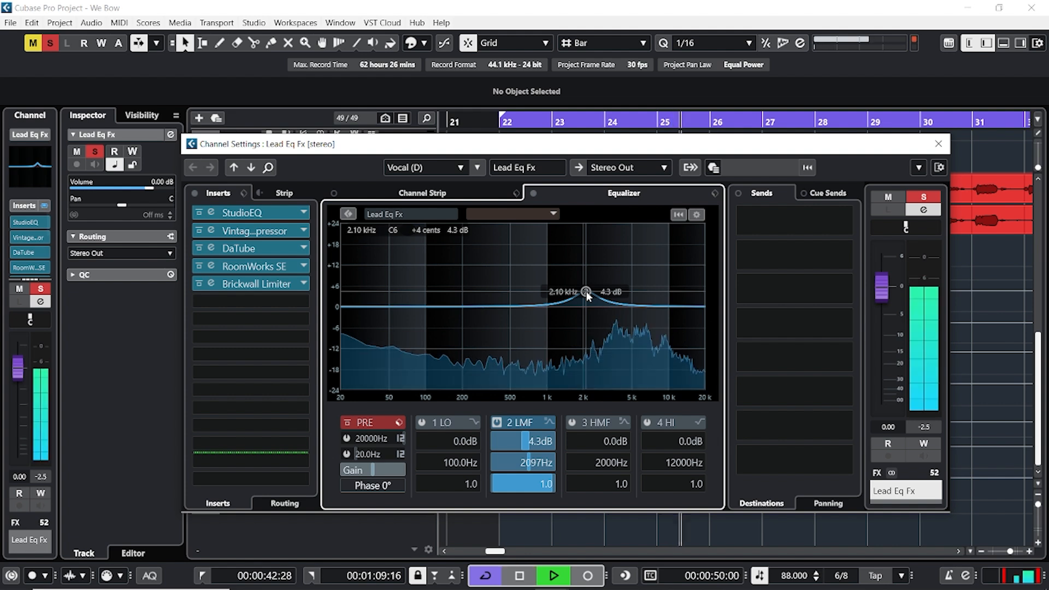
drag(586, 291, 457, 289)
key(space)
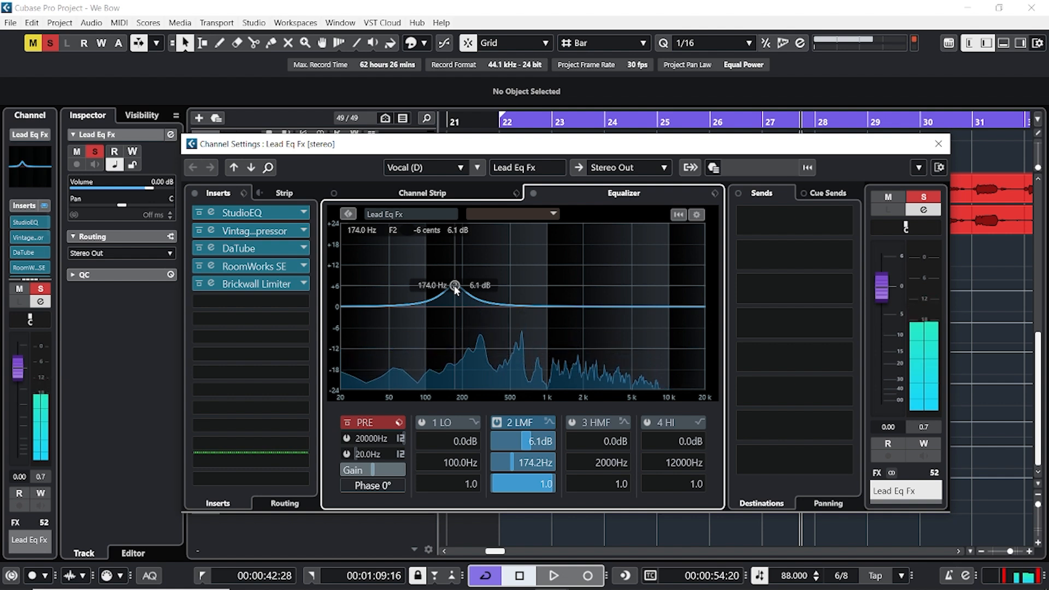
drag(457, 288, 453, 319)
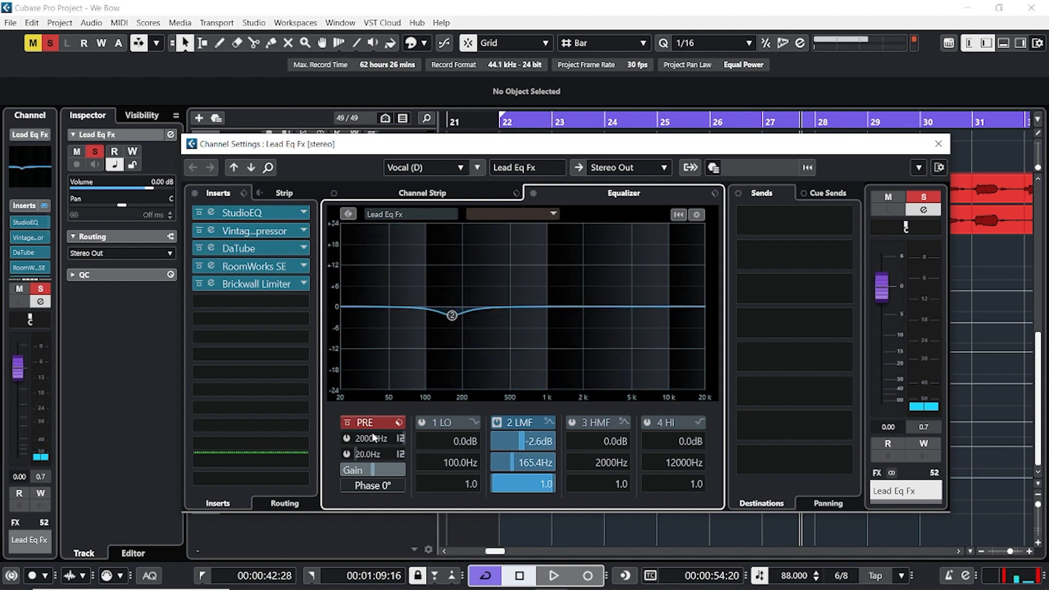
Enable the channel's low-cut filter at 60.2 Hz with a 36 dB/Oct slope.
click(347, 454)
drag(363, 449, 394, 454)
click(400, 455)
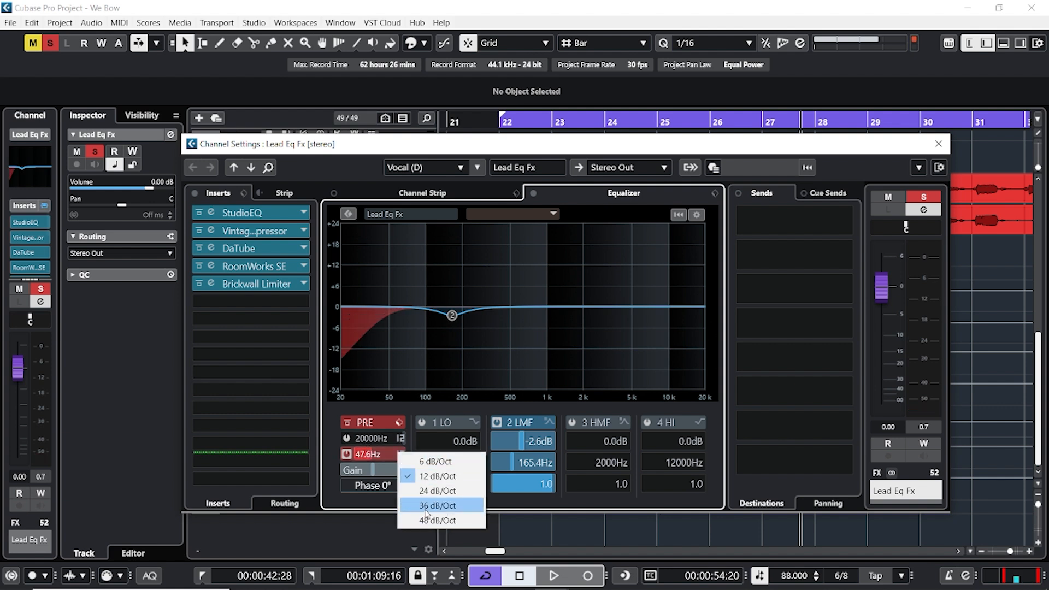
click(431, 506)
scroll(375, 460, up, 3)
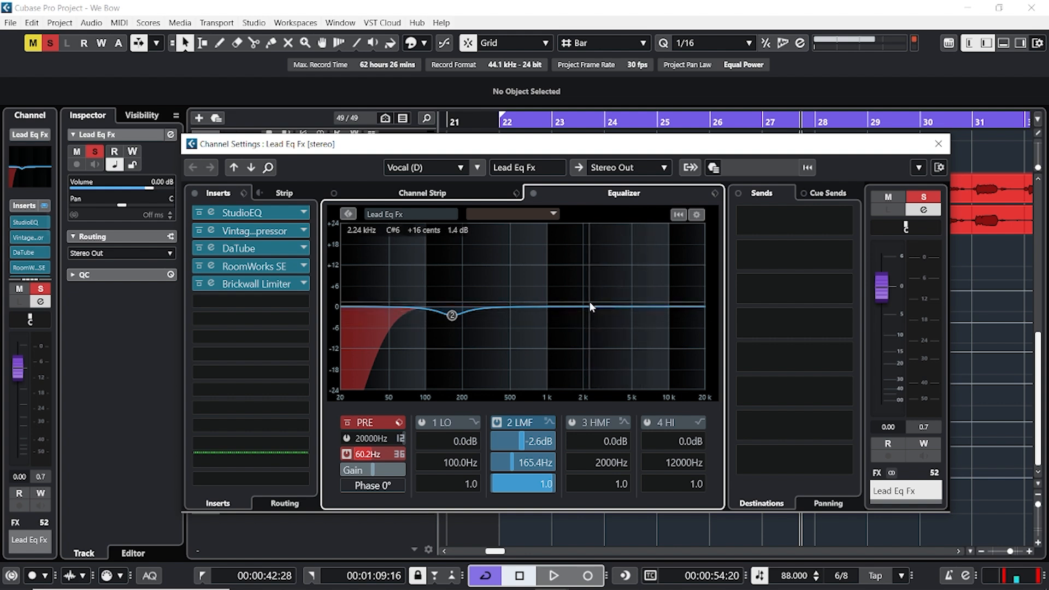
Set channel EQ band 4 to 1.4 dB at 7765 Hz and band 3 to -2.4 dB at 1083 Hz while checking playback.
key(space)
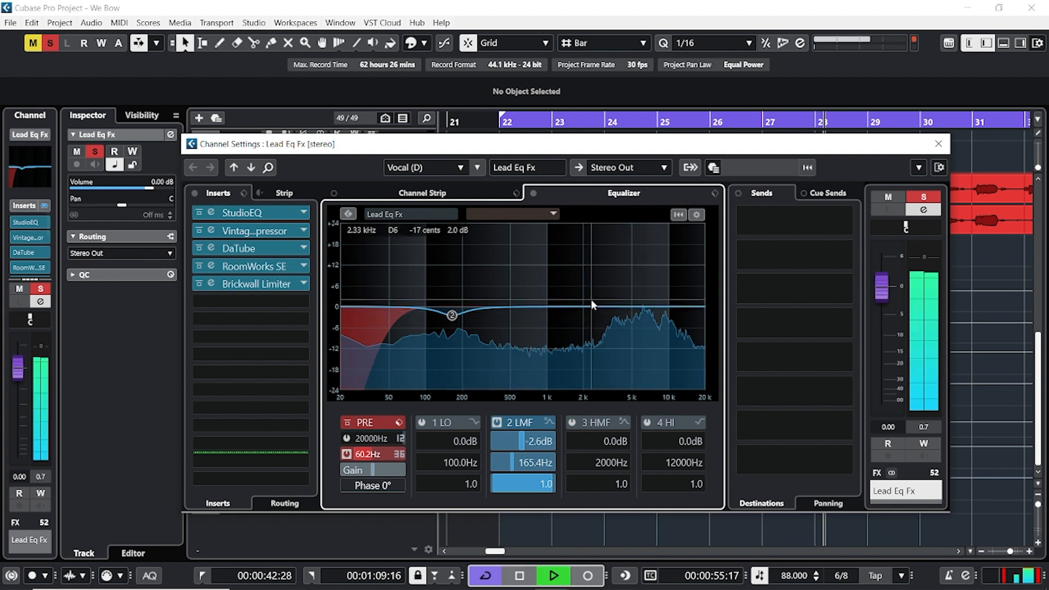
click(628, 304)
drag(630, 305, 655, 301)
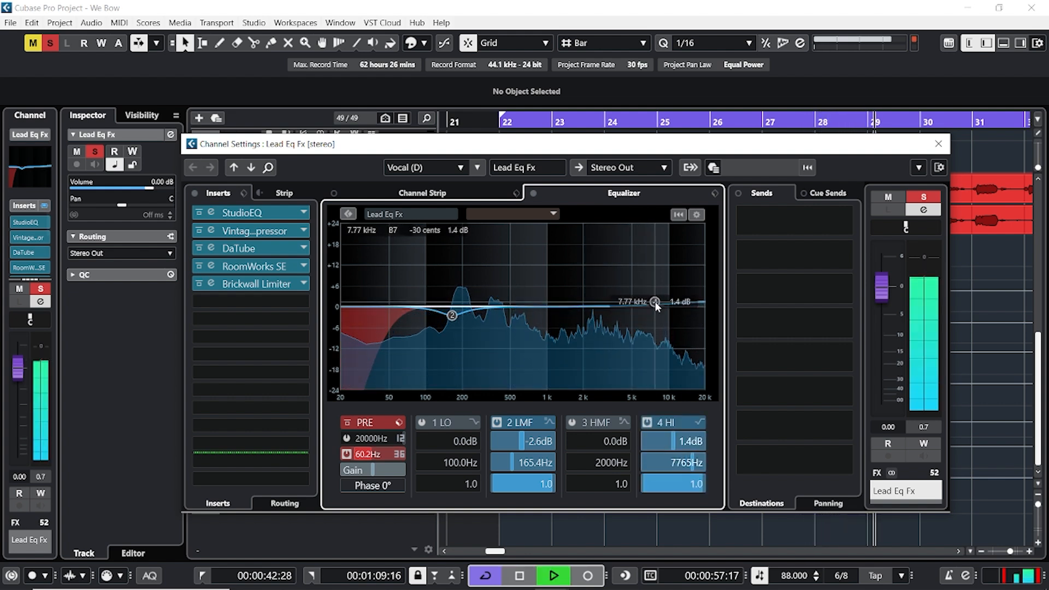
key(space)
click(588, 299)
drag(589, 302, 551, 315)
key(space)
key(space)
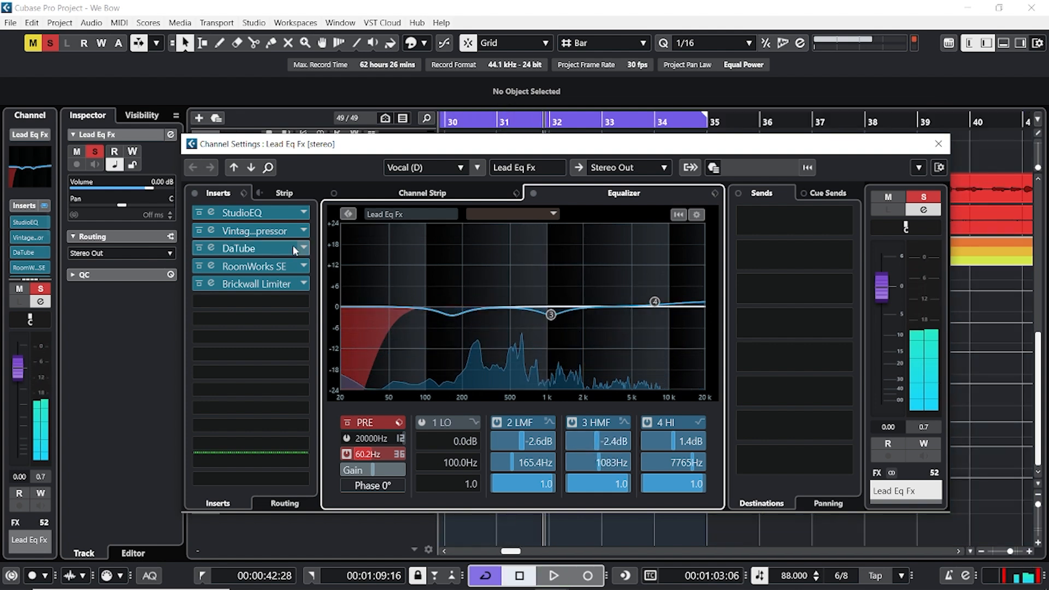
Reduce the DaTube insert's mix to 16% and drive to 25%, checking the sound during playback.
click(256, 248)
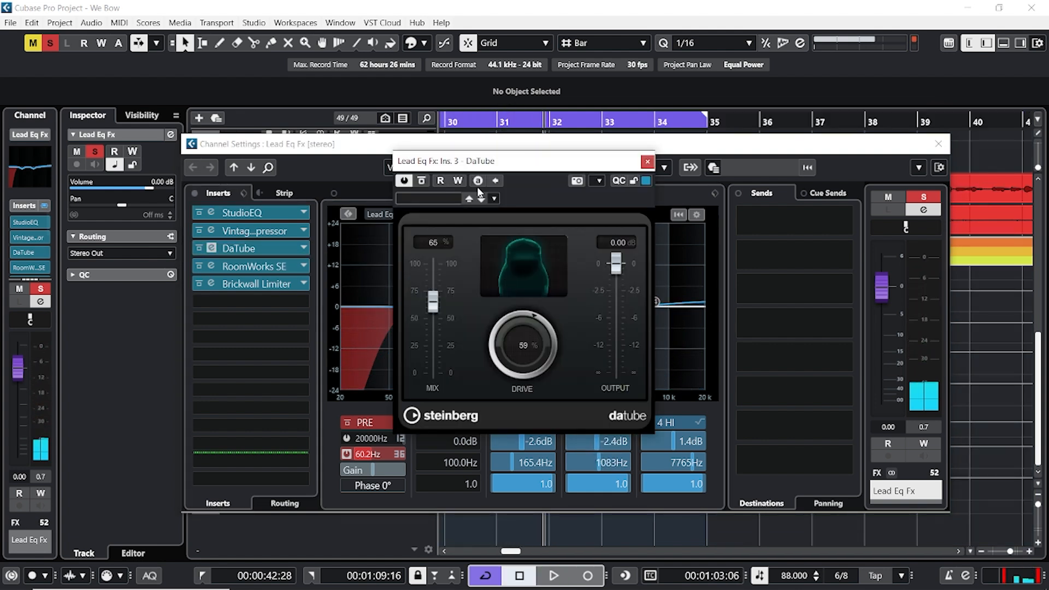
drag(494, 167, 484, 163)
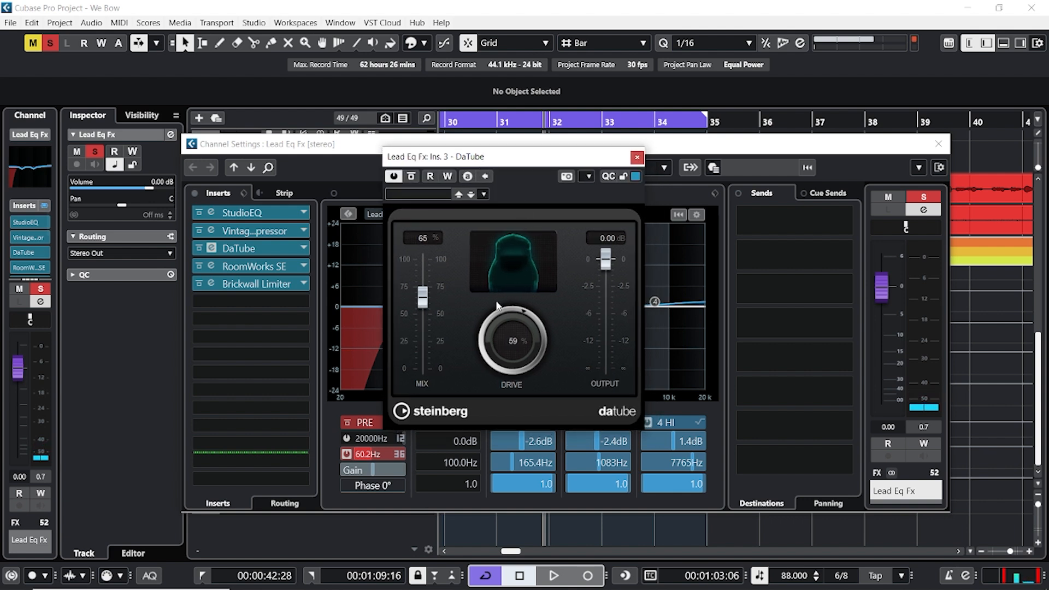
drag(422, 301, 485, 372)
key(space)
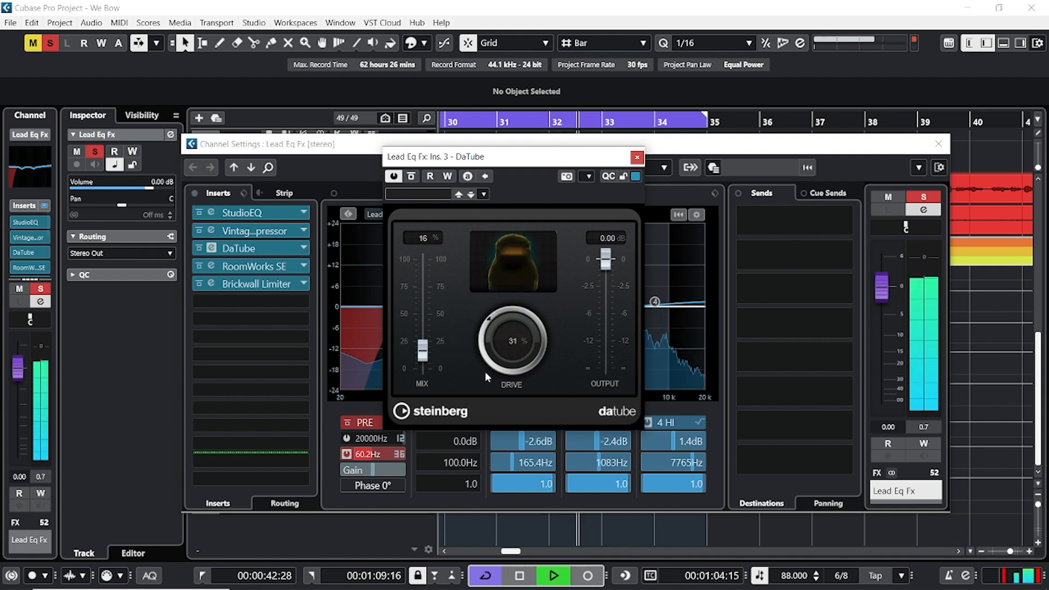
key(space)
drag(498, 322, 498, 328)
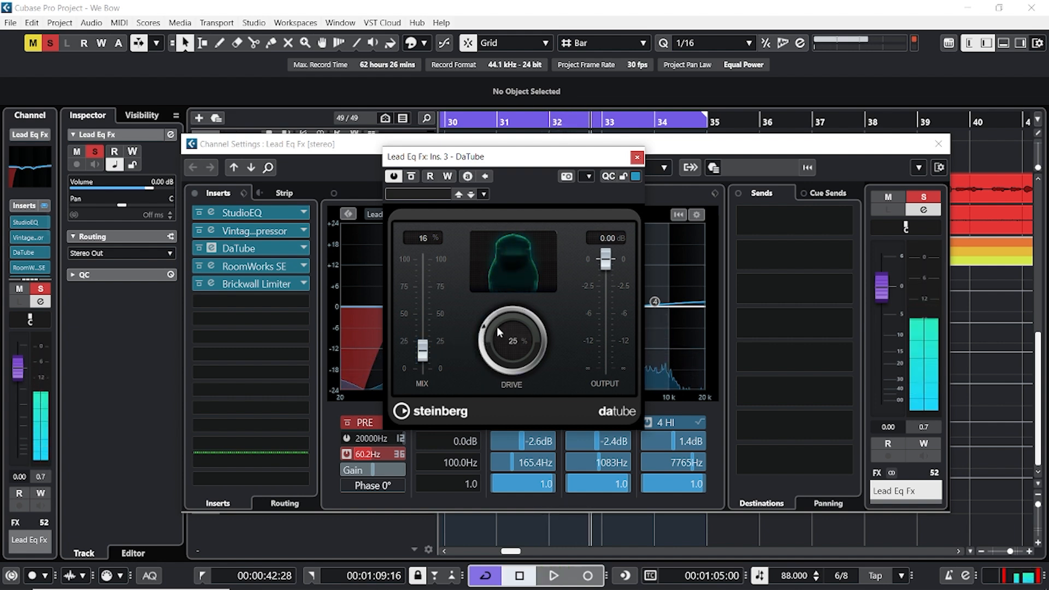
key(space)
click(334, 286)
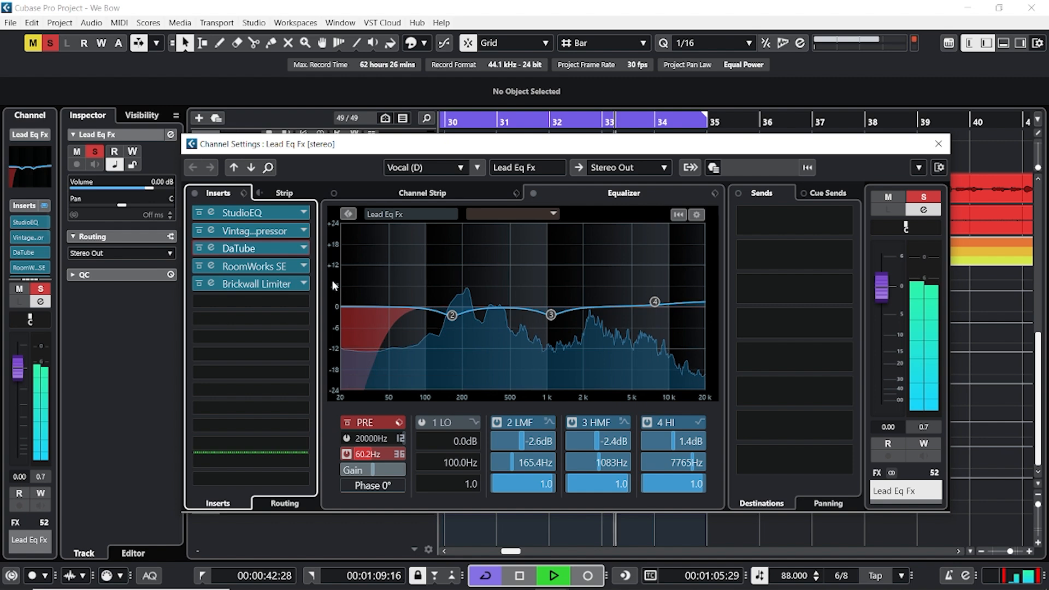
Open the RoomWorks SE insert and set 11 ms pre-delay, 0.22 s reverb time, 37% low level, 22% high level and 32% mix.
click(248, 266)
drag(628, 143, 530, 166)
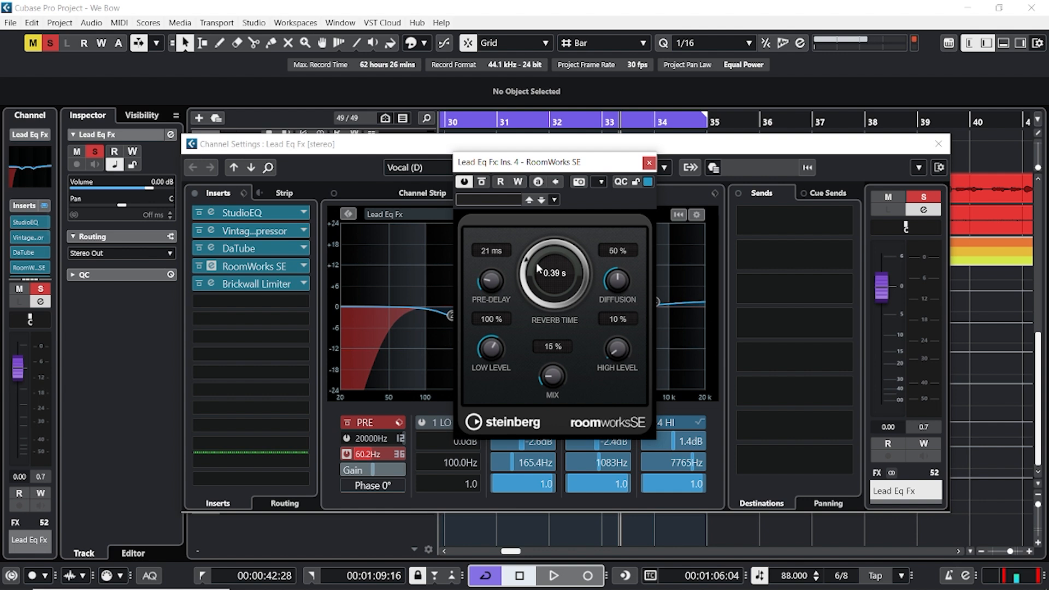
drag(538, 268, 552, 385)
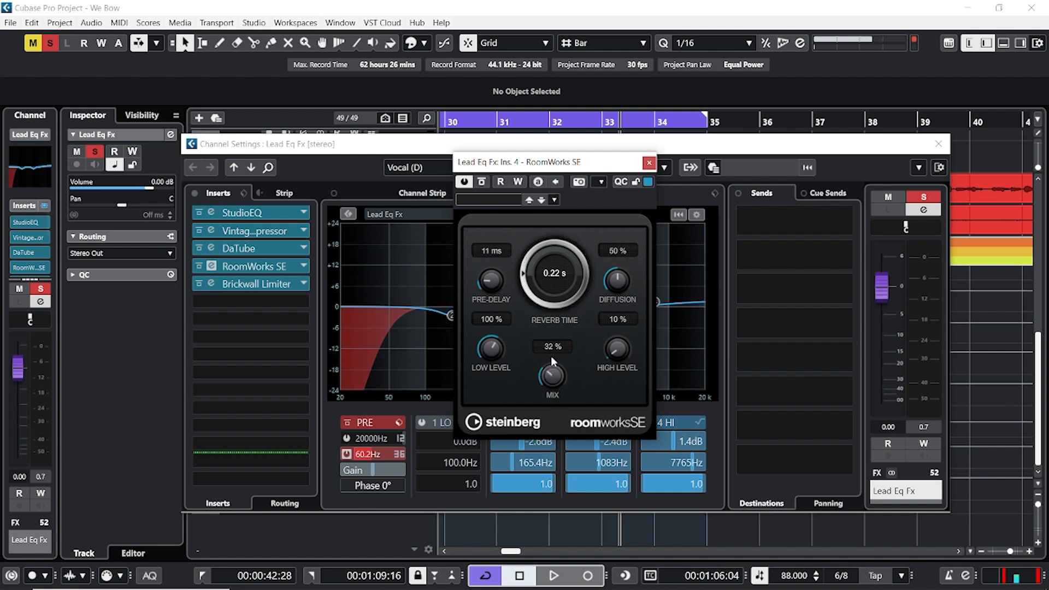
key(space)
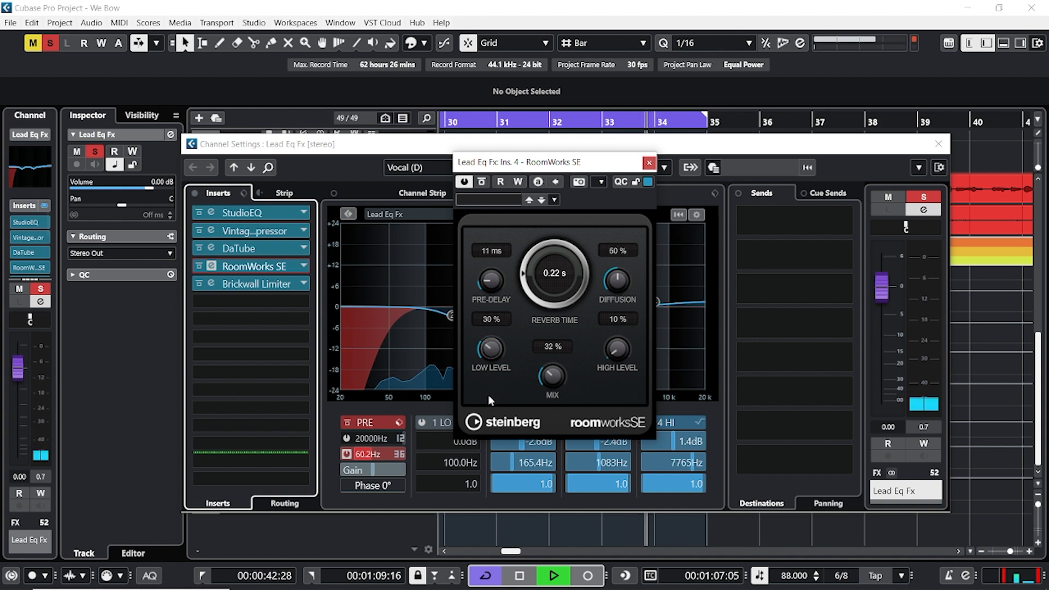
drag(616, 354, 615, 324)
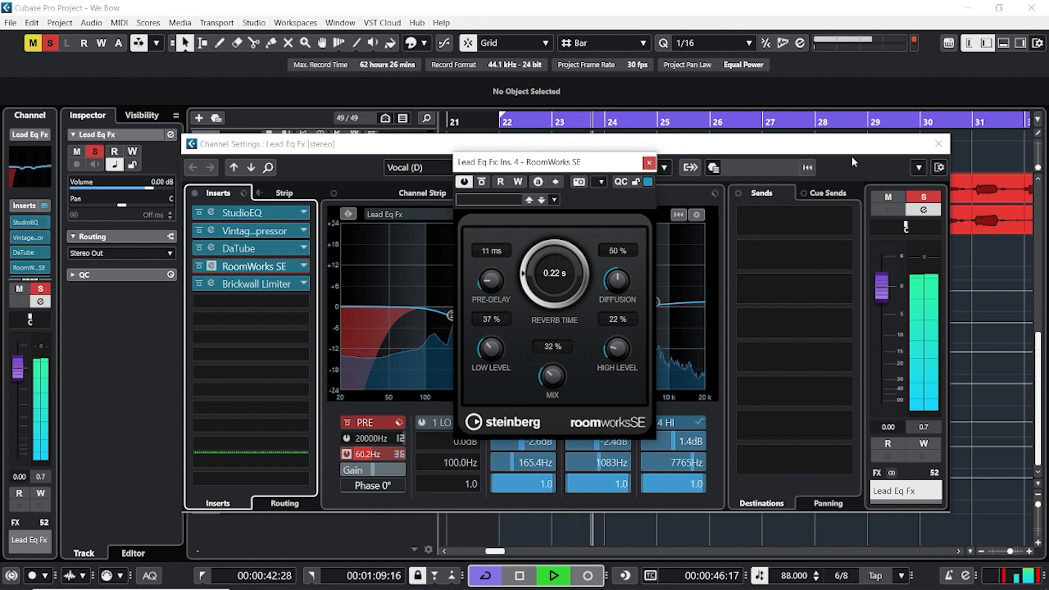
Try a longer RoomWorks SE reverb time of 1.79 s and listen to it during playback.
drag(546, 284, 546, 283)
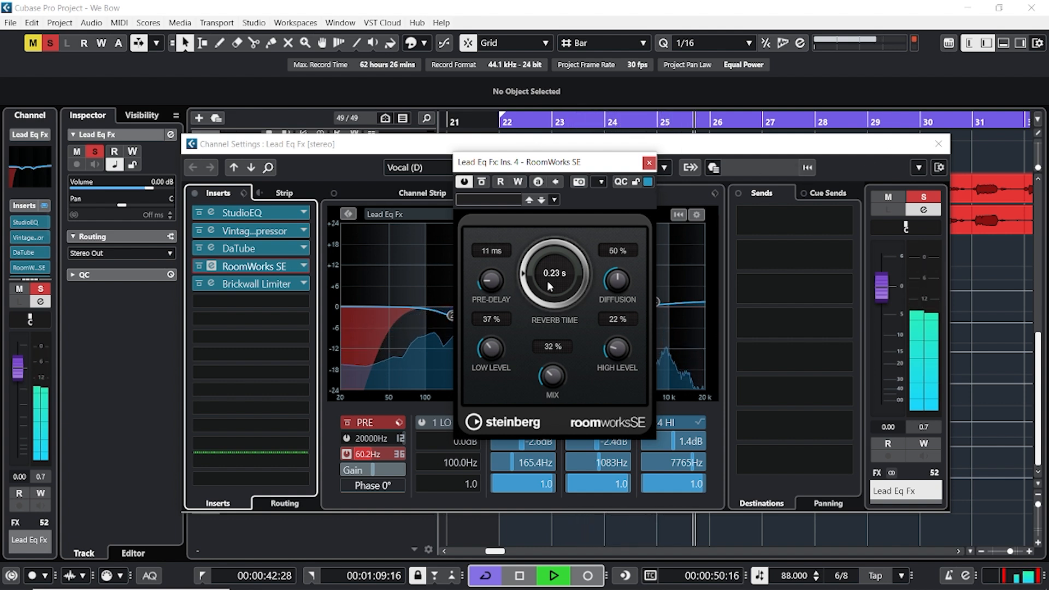
key(space)
drag(548, 260, 540, 231)
key(space)
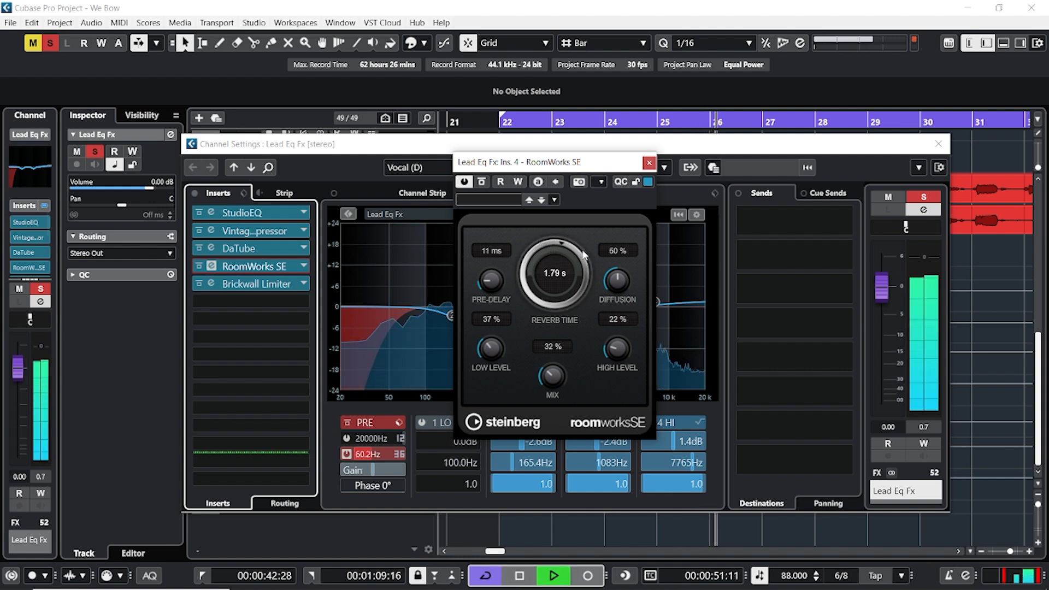
key(space)
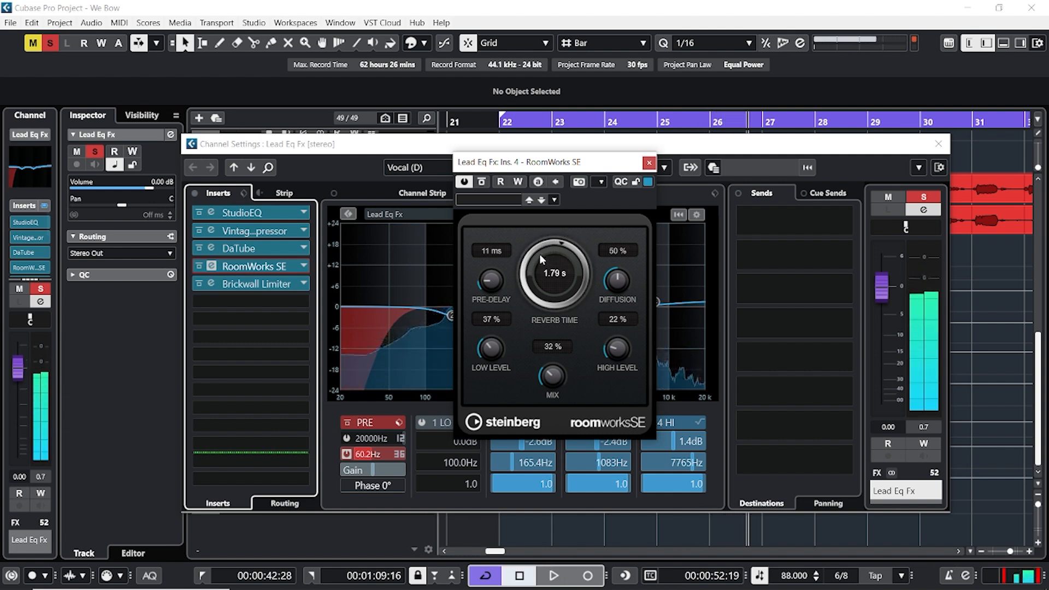
Set RoomWorks SE to 4 ms pre-delay, 0.39 s reverb time, 10% low level, 12% high level and 22% mix, and audition it.
drag(491, 279, 493, 298)
drag(530, 261, 527, 269)
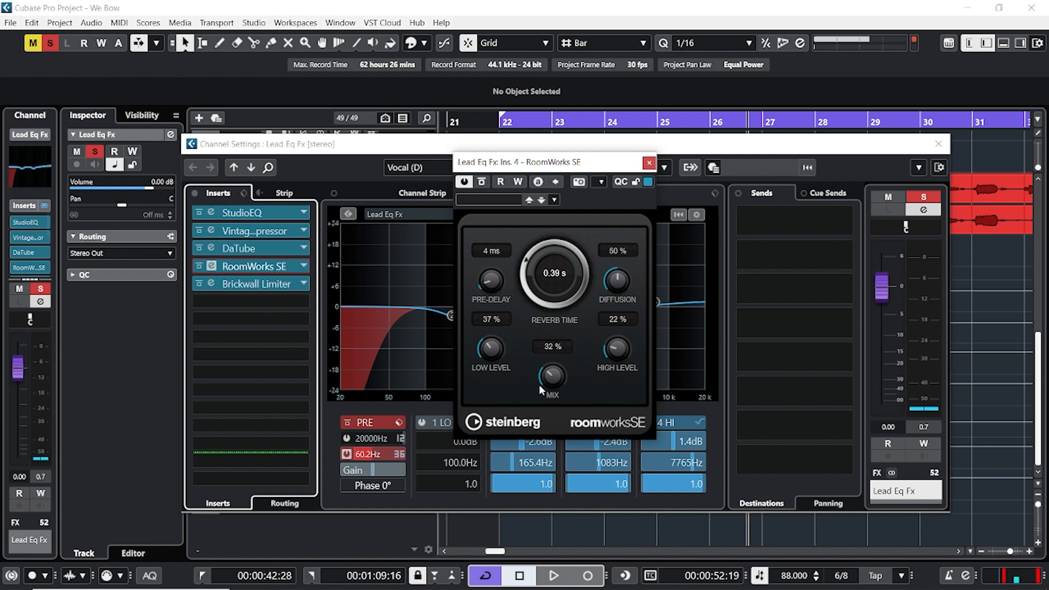
drag(492, 360, 494, 420)
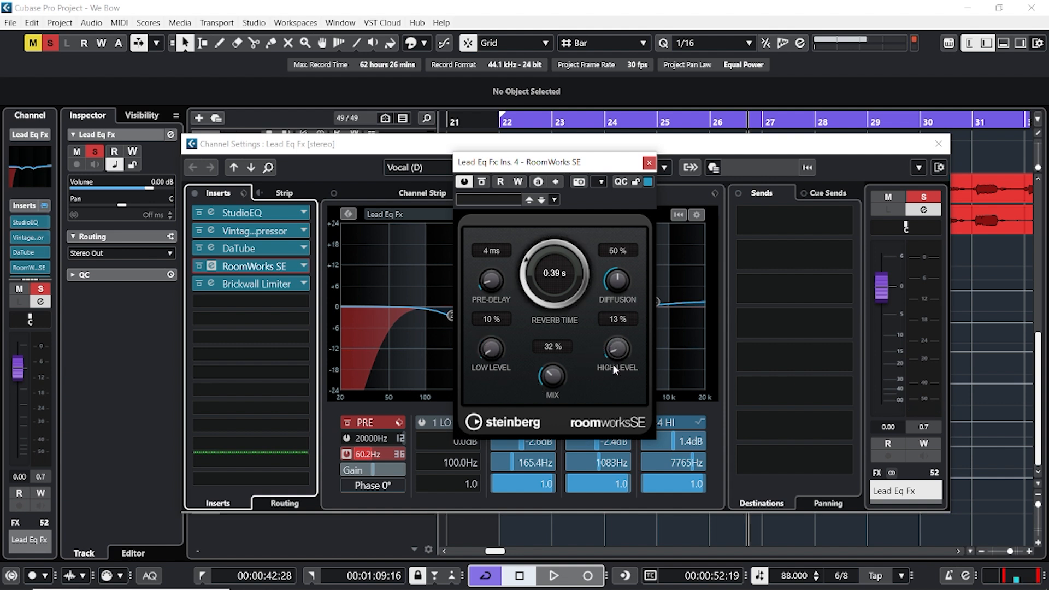
drag(616, 370, 616, 374)
drag(543, 384, 566, 374)
key(space)
key(space)
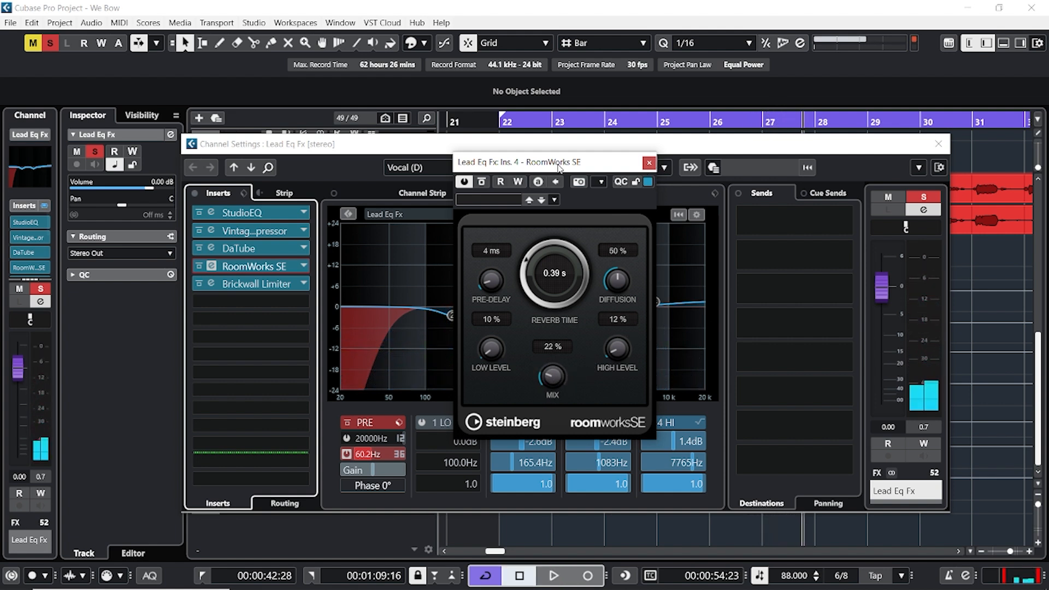
Set the Brickwall Limiter insert's threshold to -3.7 dB on Lead Eq Fx and audition it during playback.
click(650, 166)
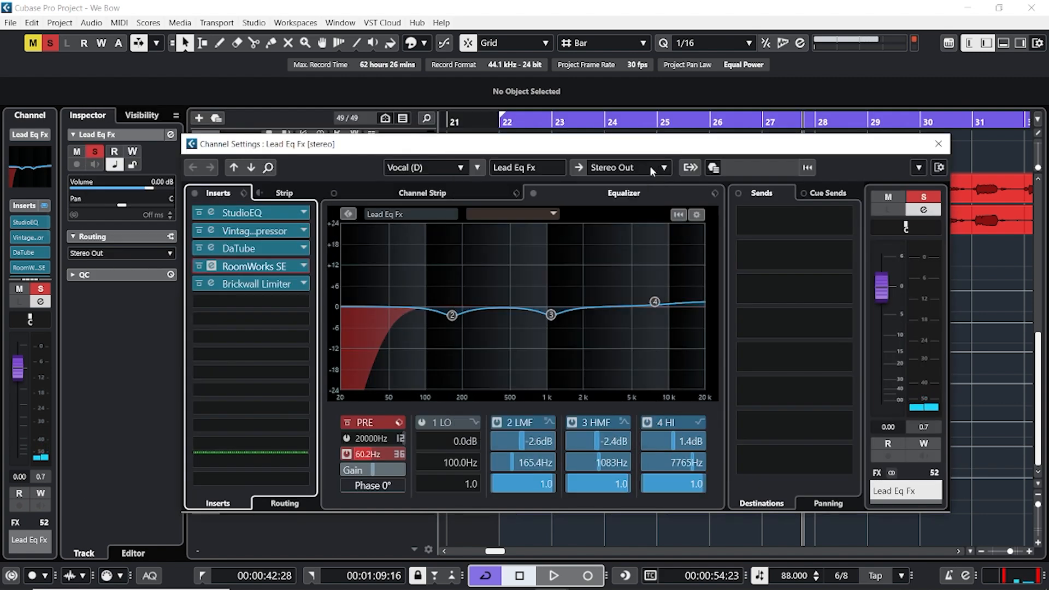
click(284, 267)
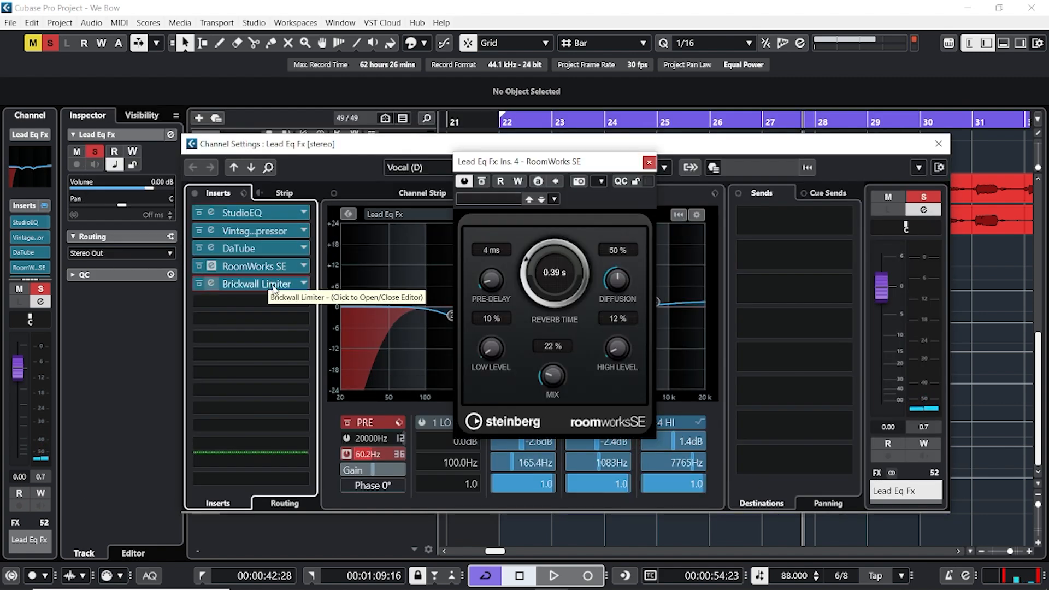
click(271, 287)
drag(573, 290, 574, 292)
key(space)
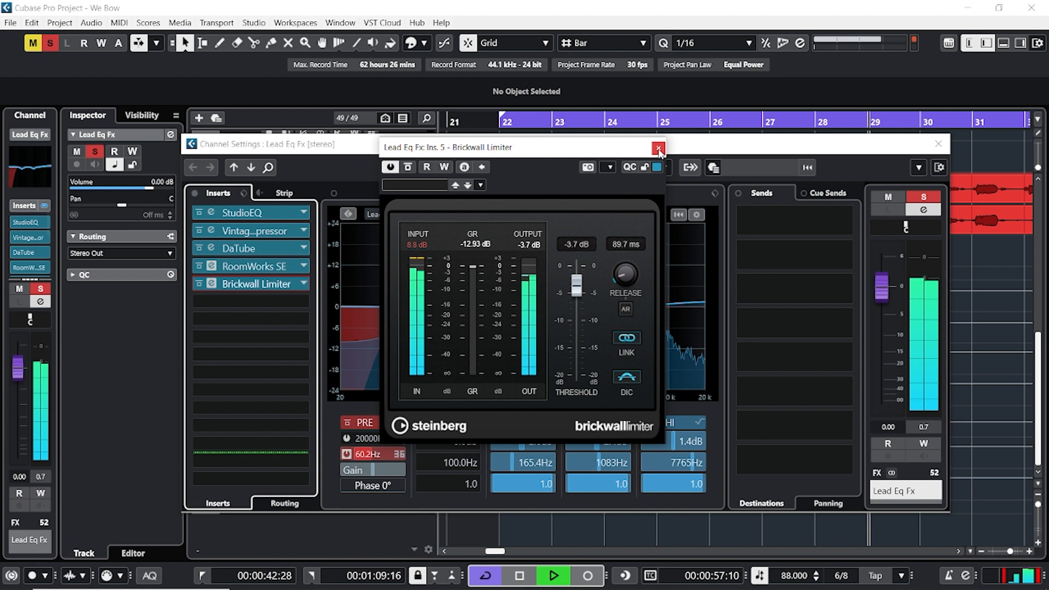
key(space)
click(659, 148)
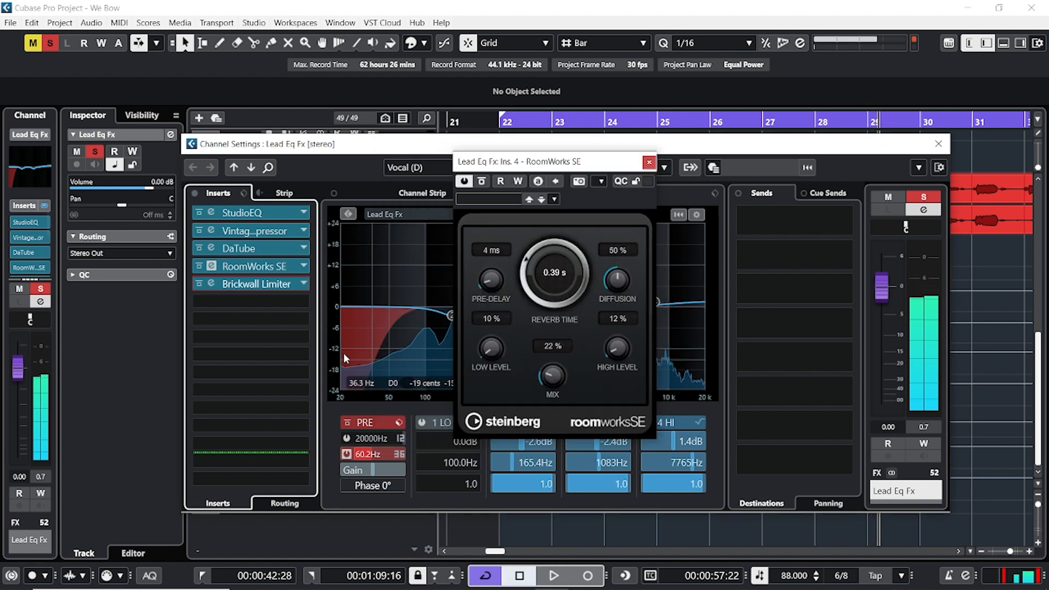
Add the Fresh Air plug-in to the sixth insert slot of Lead Eq Fx.
click(271, 302)
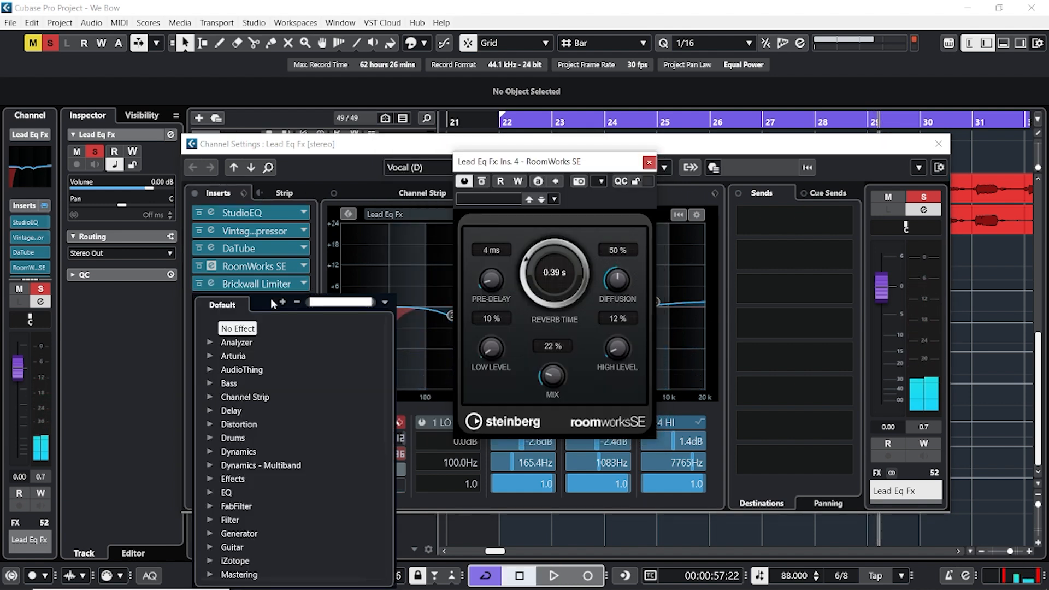
text(fresh)
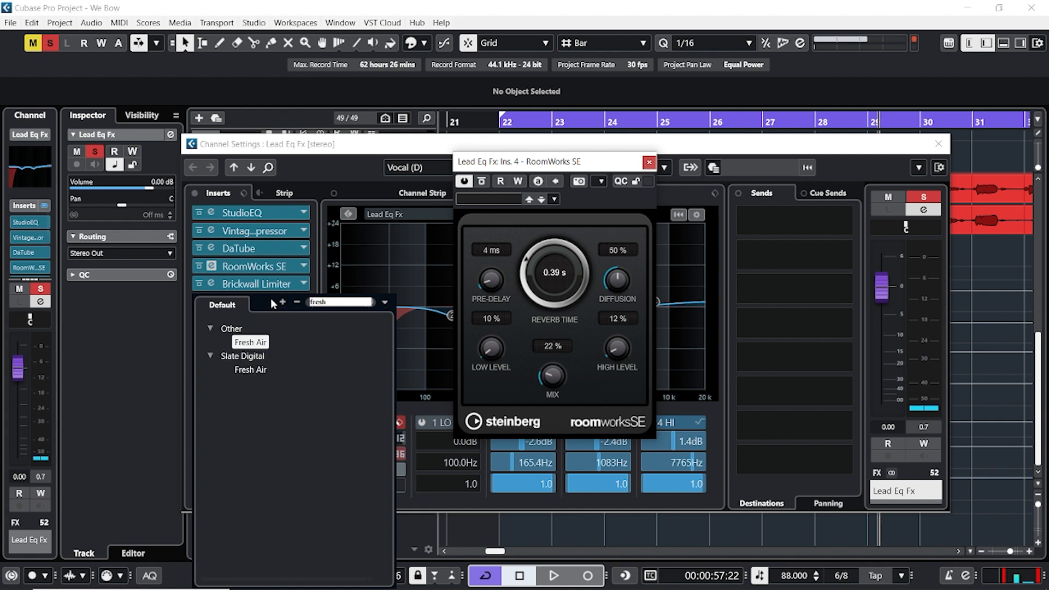
key(Return)
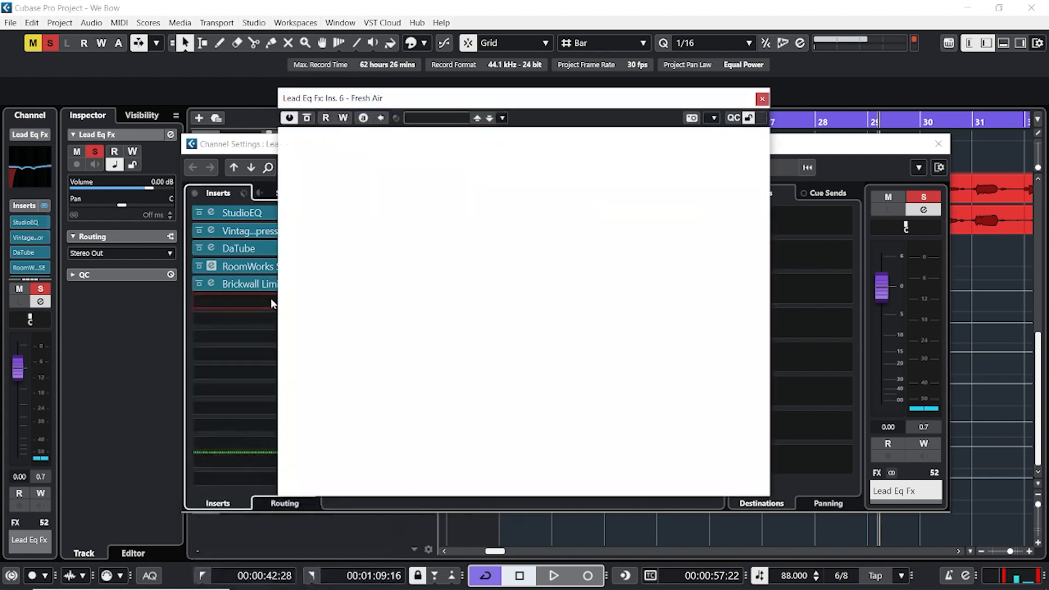
Try Fresh Air with Mid Air at 7 and High Air at 6, raising High Air to 10 during playback.
drag(610, 403, 609, 381)
drag(415, 402, 415, 387)
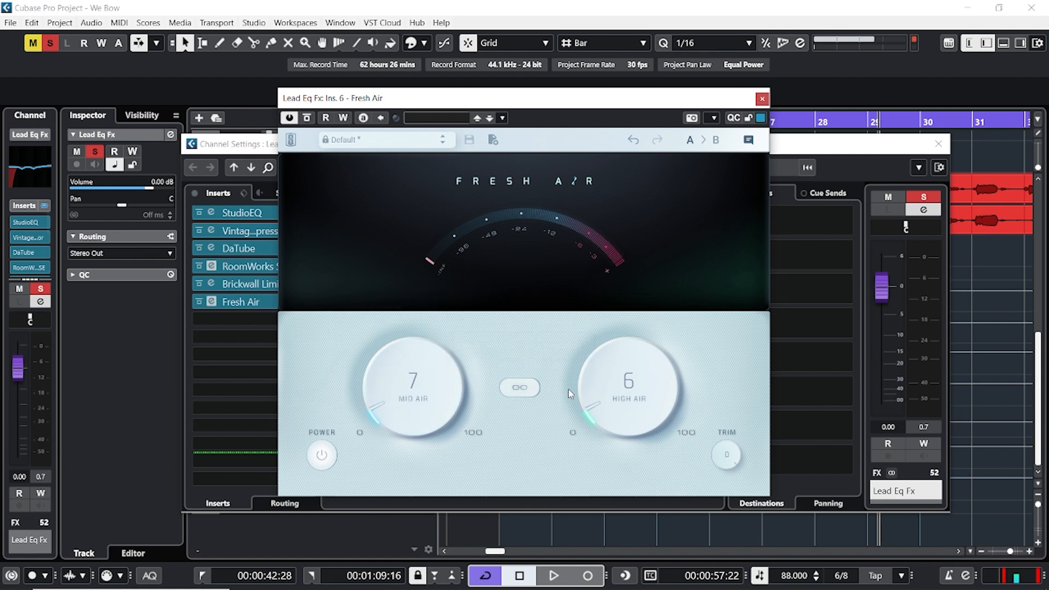
key(space)
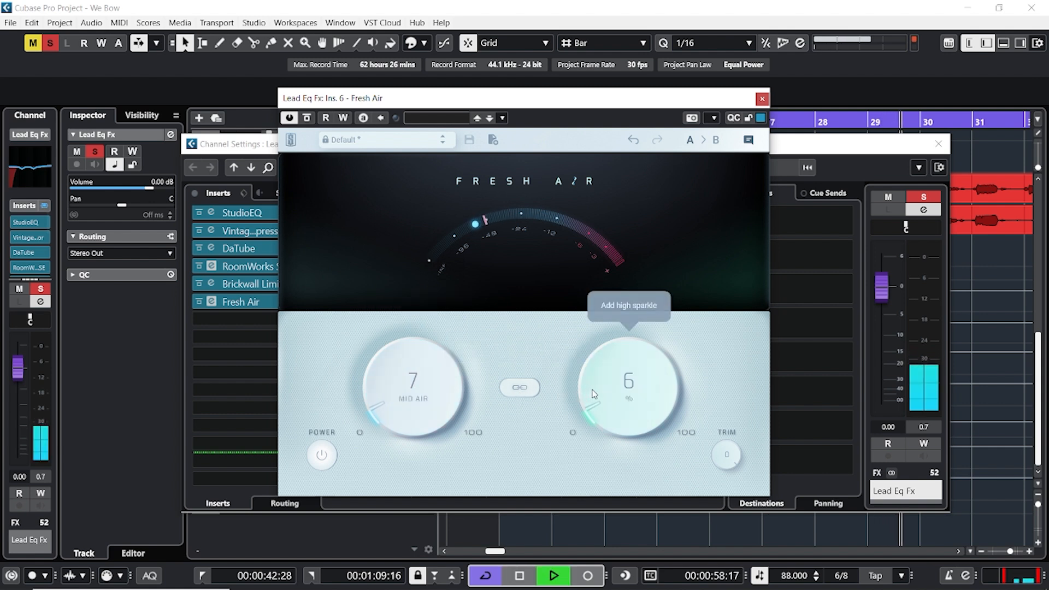
key(space)
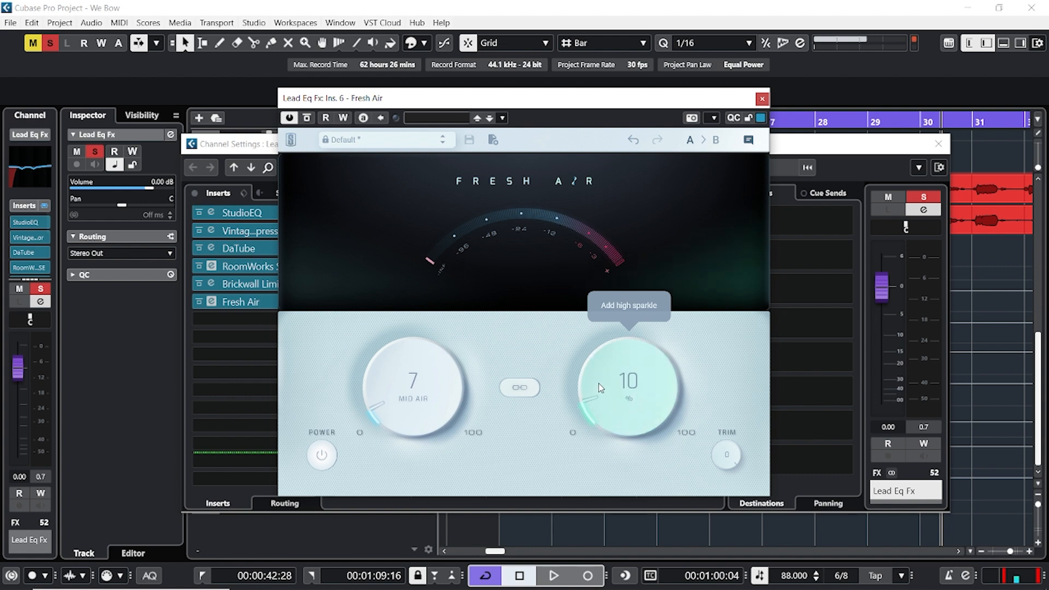
Reset Fresh Air's Mid Air and High Air to 0 and try the link between the two controls.
drag(599, 388, 613, 441)
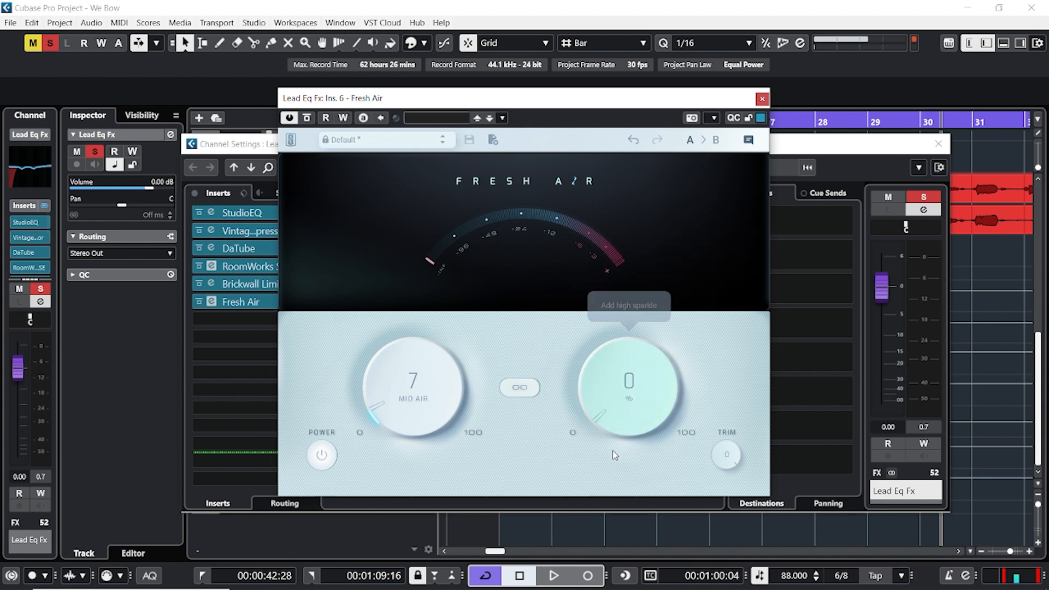
drag(368, 389, 376, 441)
click(521, 392)
drag(619, 384, 607, 407)
click(522, 392)
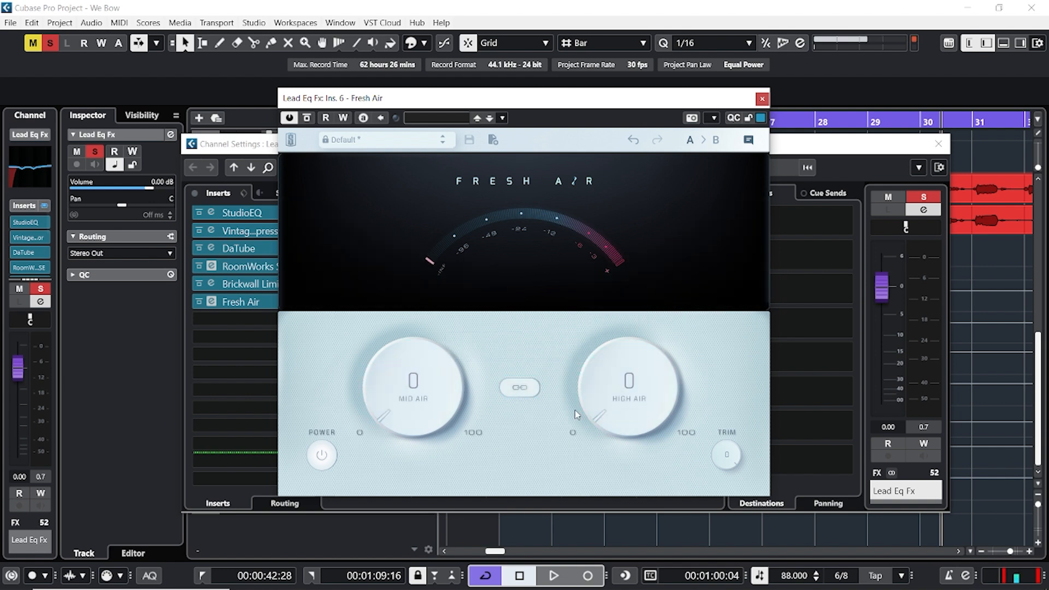
Set Fresh Air's High Air to 9 and Mid Air to 7 while auditioning, and close the Lead Eq Fx channel settings.
drag(607, 404, 609, 382)
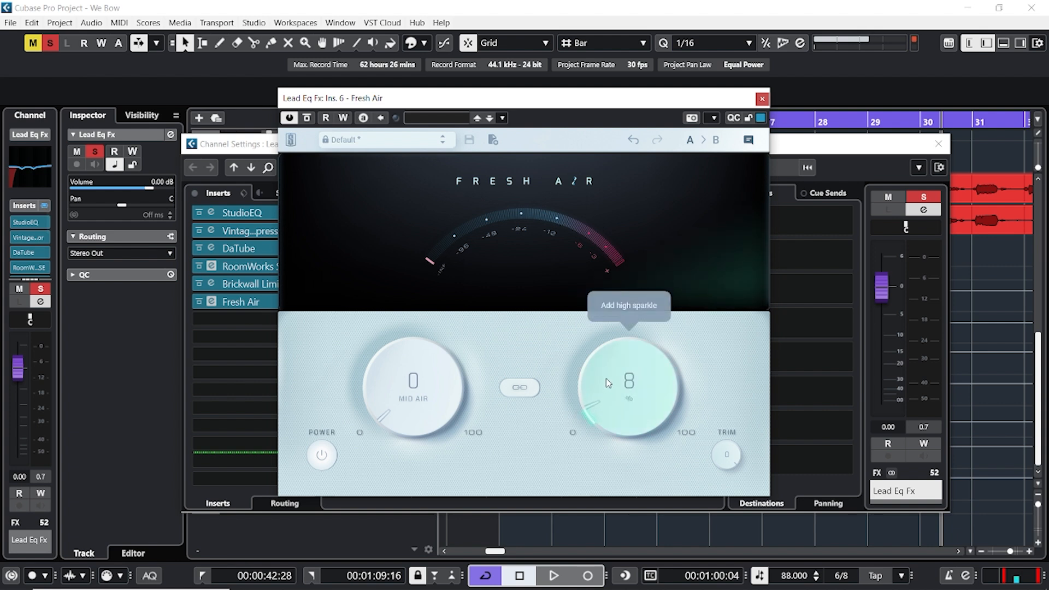
key(space)
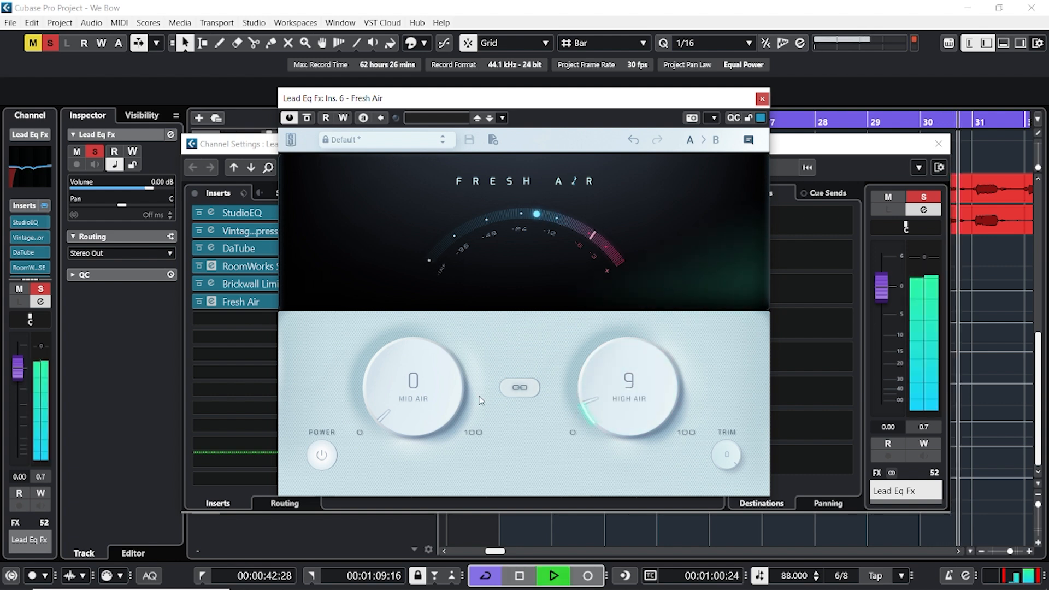
drag(427, 403, 475, 403)
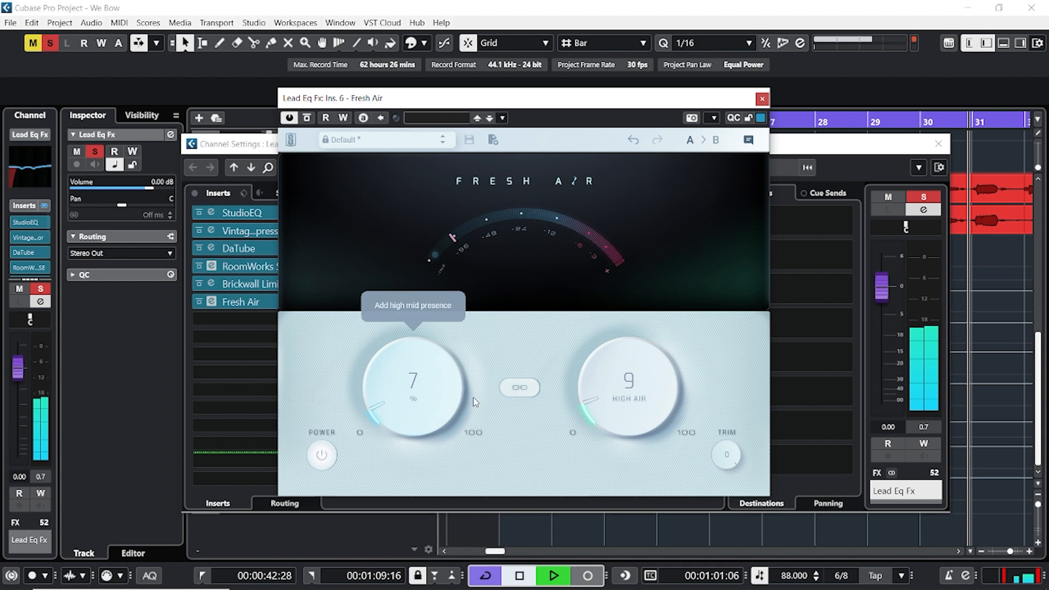
key(space)
click(762, 100)
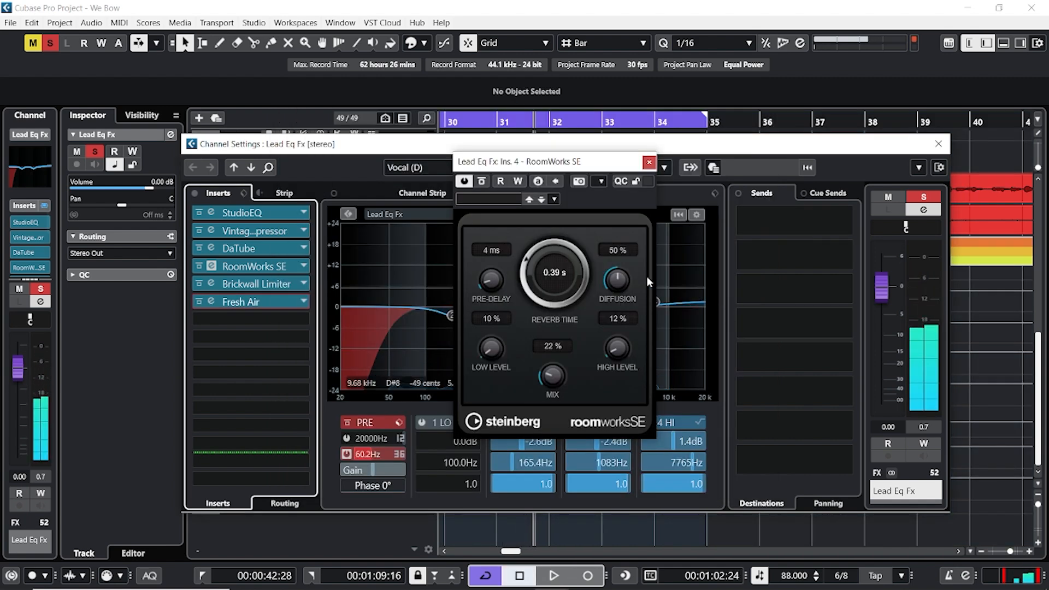
click(647, 162)
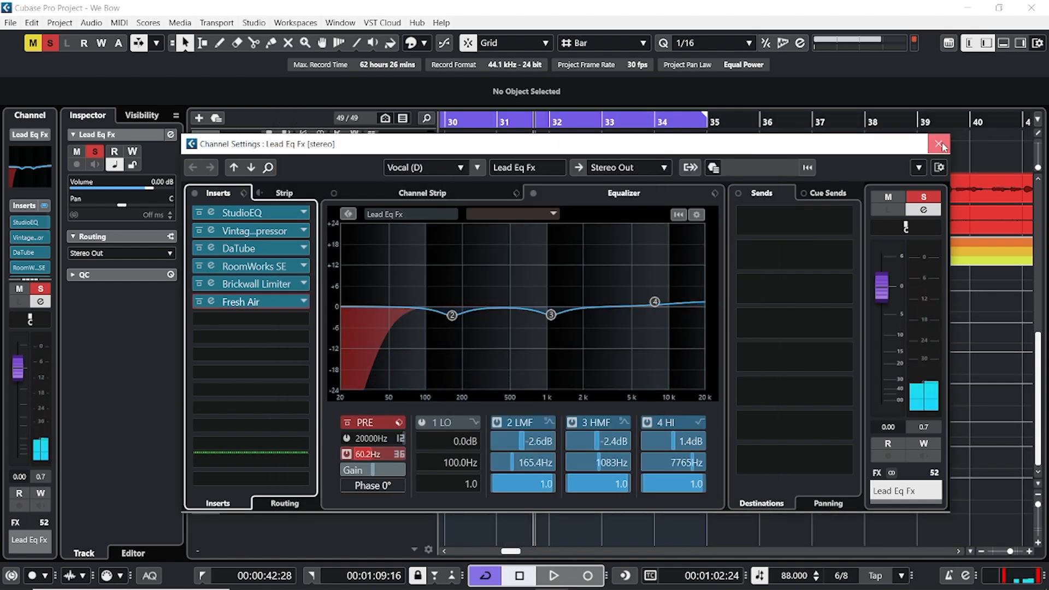
click(938, 144)
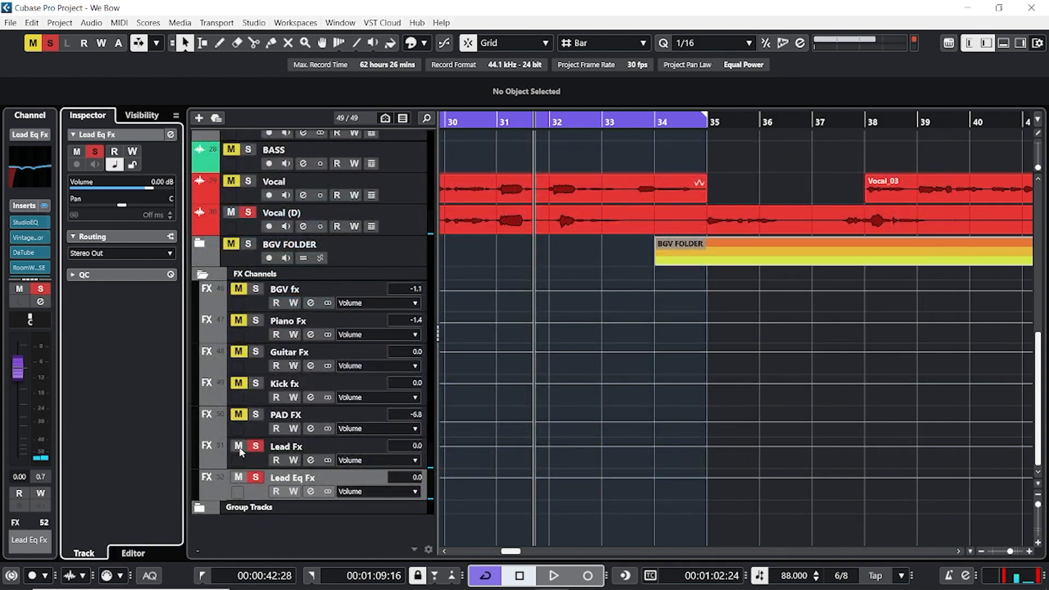
Mute Lead Eq Fx and listen to Vocal (D) with only the Lead Fx channel active.
click(238, 449)
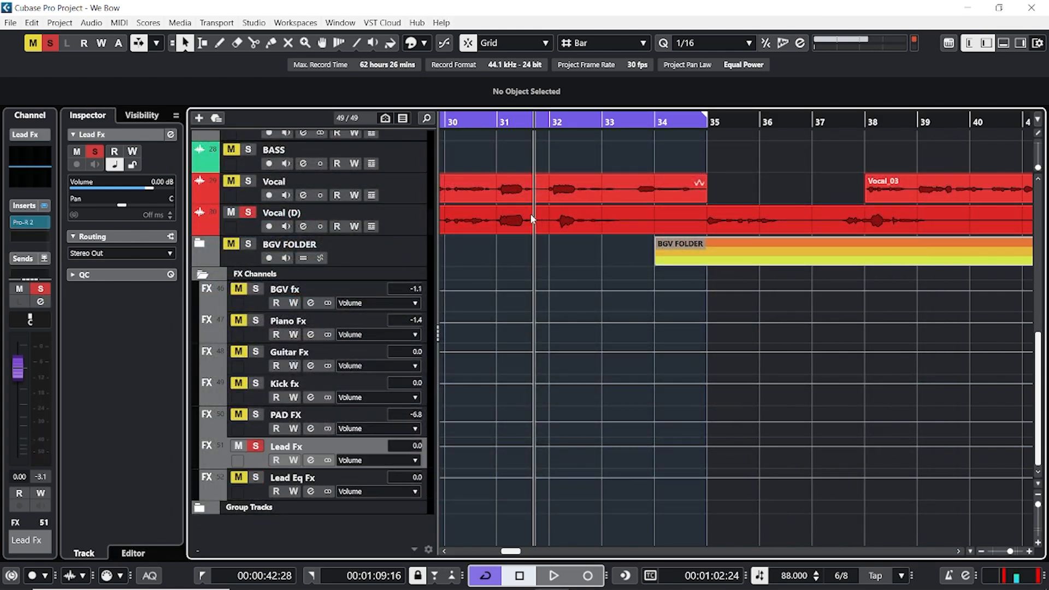
key(space)
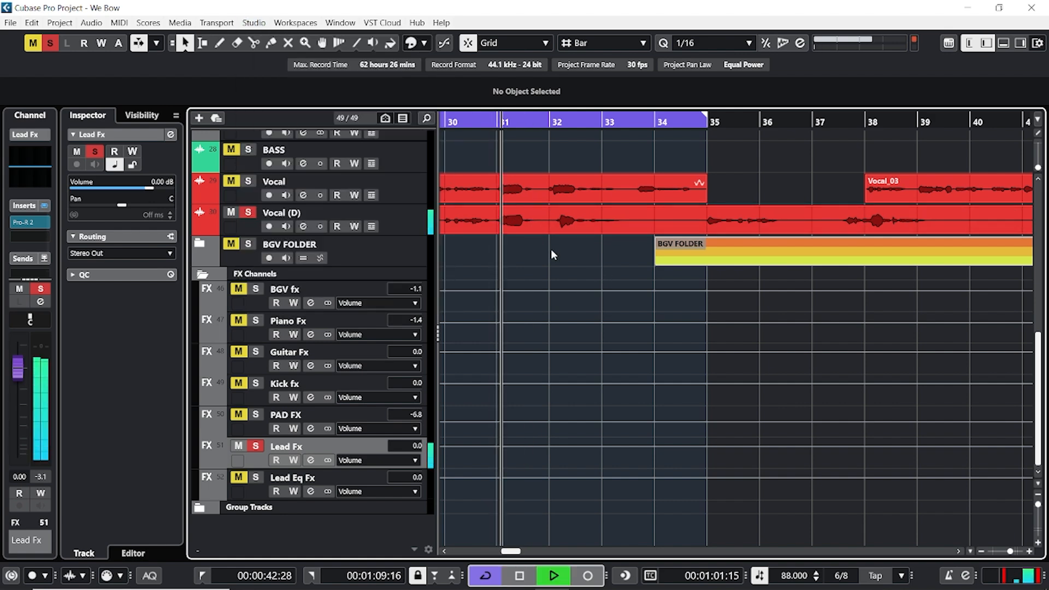
scroll(526, 246, left, 4)
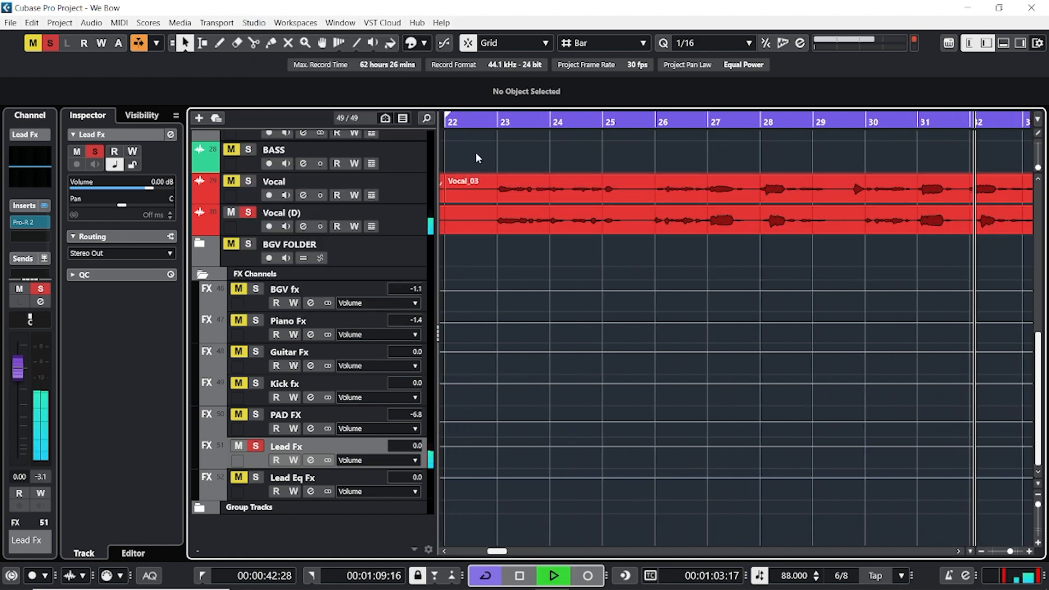
click(420, 224)
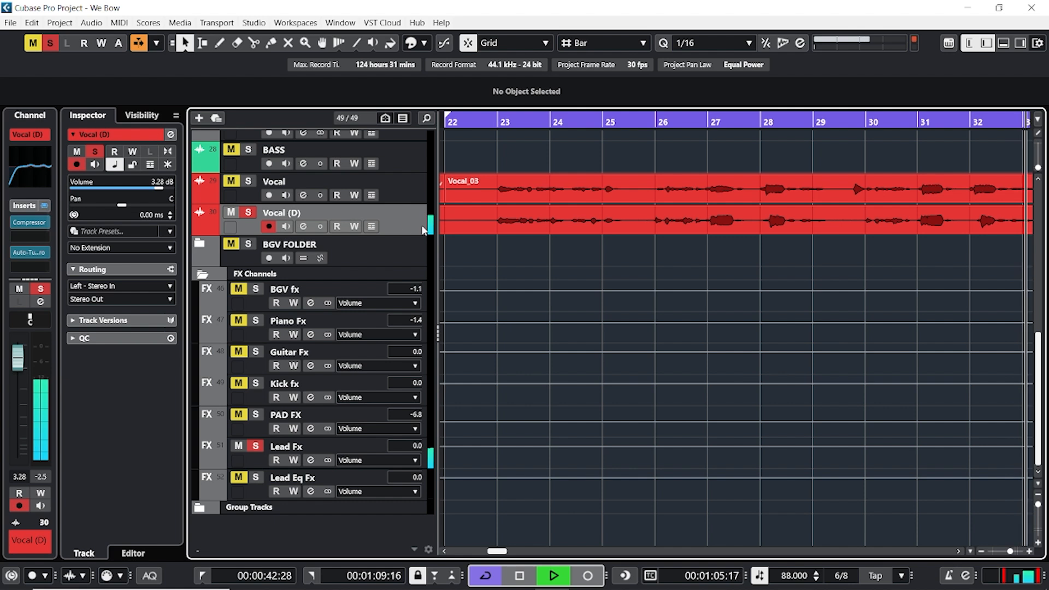
key(space)
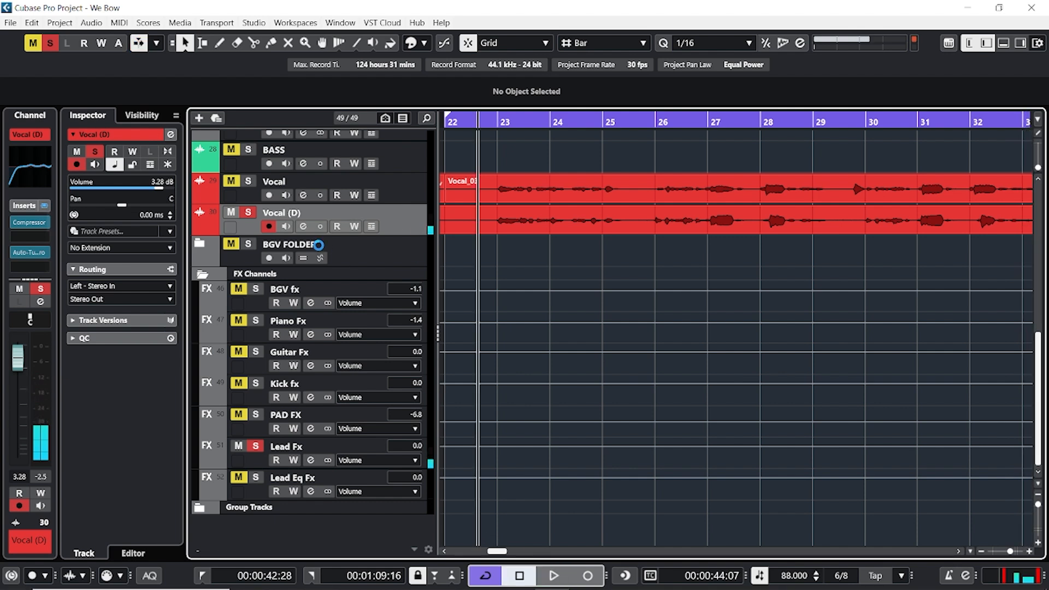
Open the Pro-R 2 reverb insert on the Lead Fx channel and set its Space to 2.62 s.
click(287, 454)
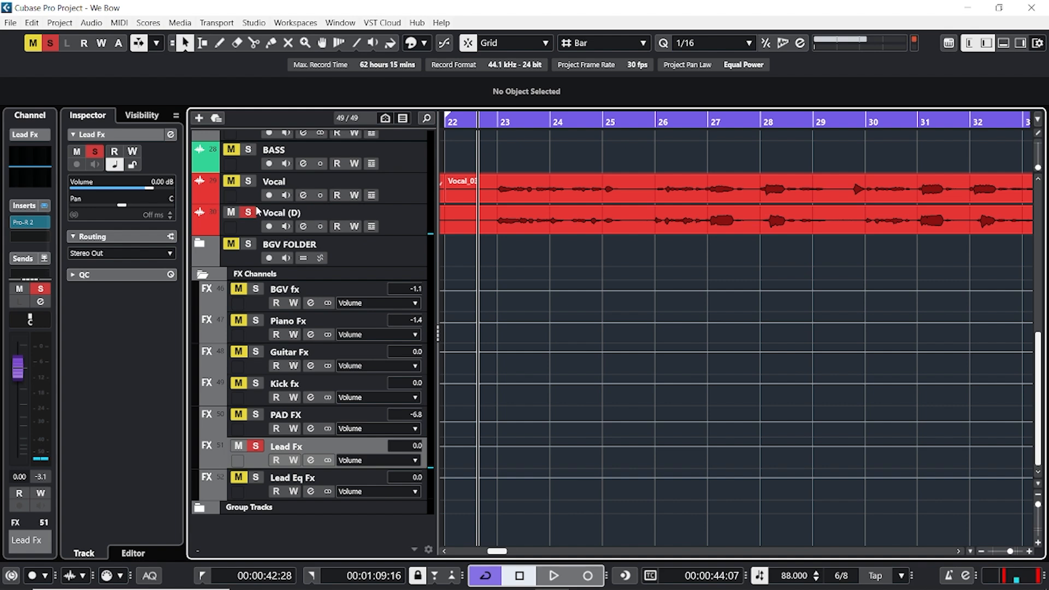
click(170, 134)
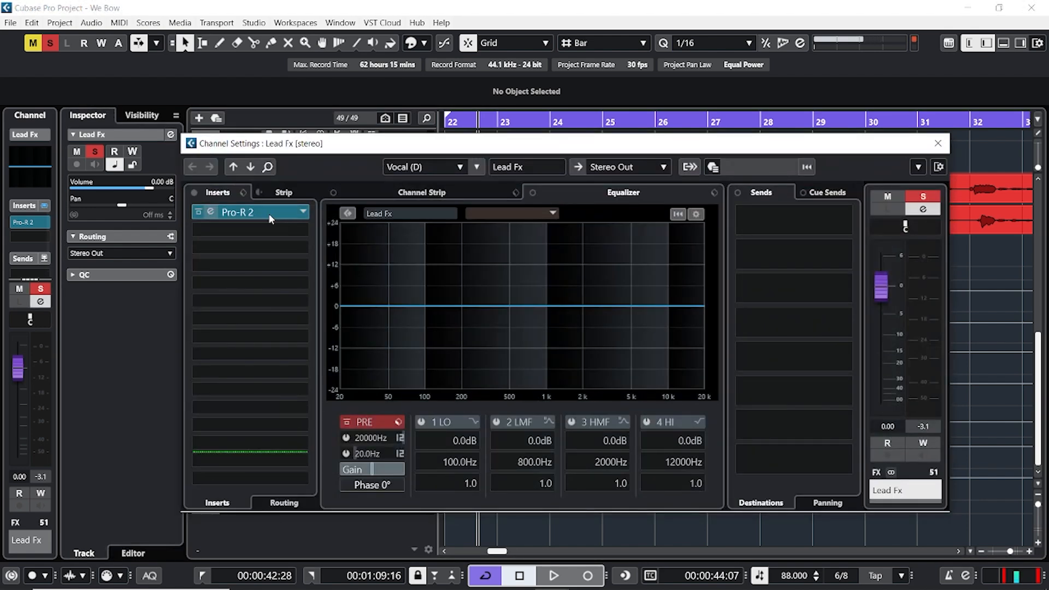
click(267, 212)
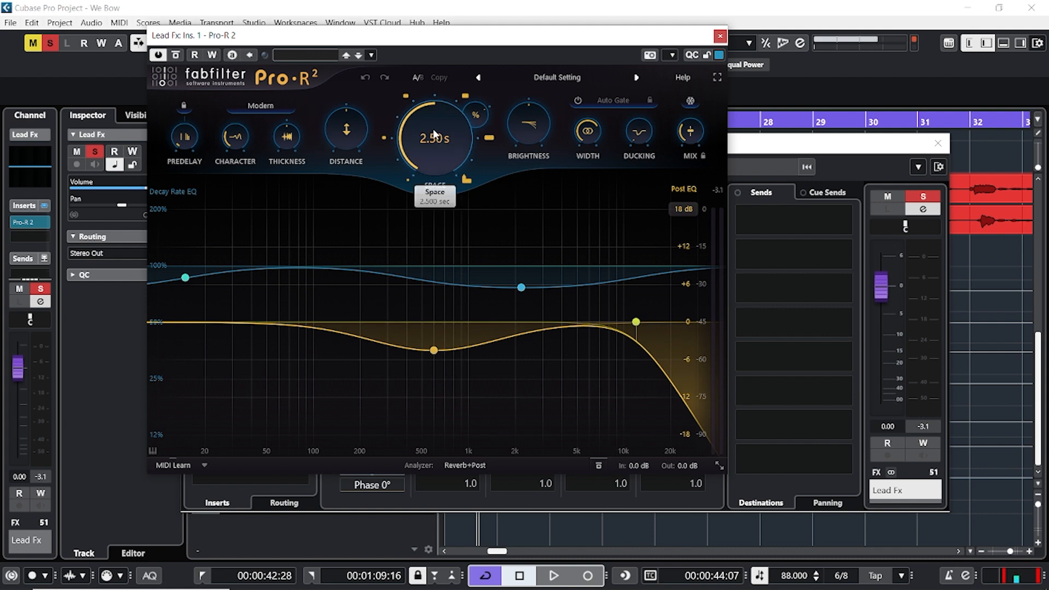
mouse_move(435, 139)
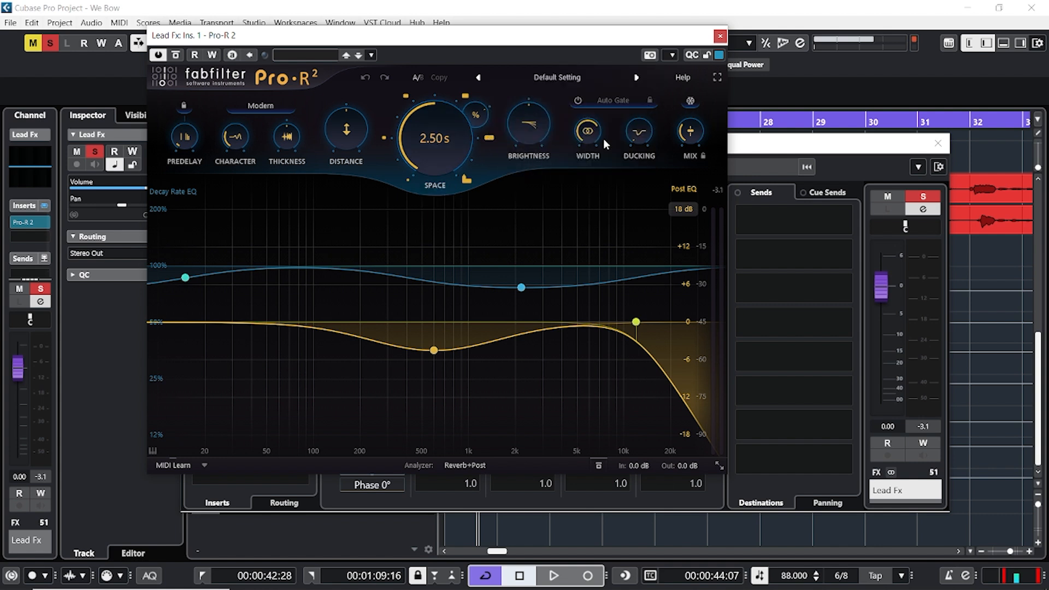
drag(689, 134, 689, 136)
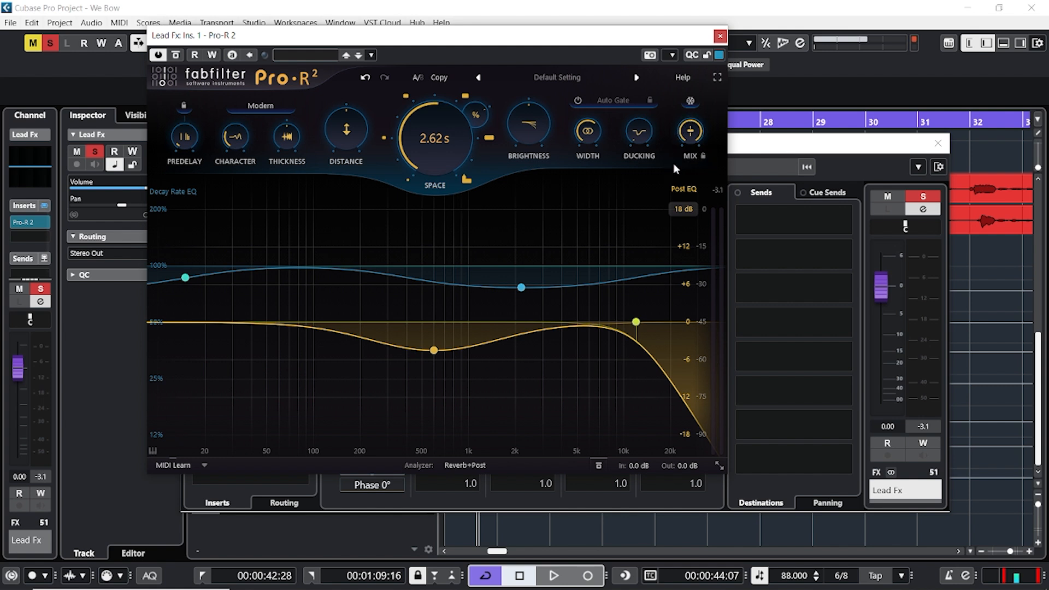
Try a longer Pro-R 2 Space of 2.77 s on Lead Fx and listen to it during playback.
mouse_move(588, 149)
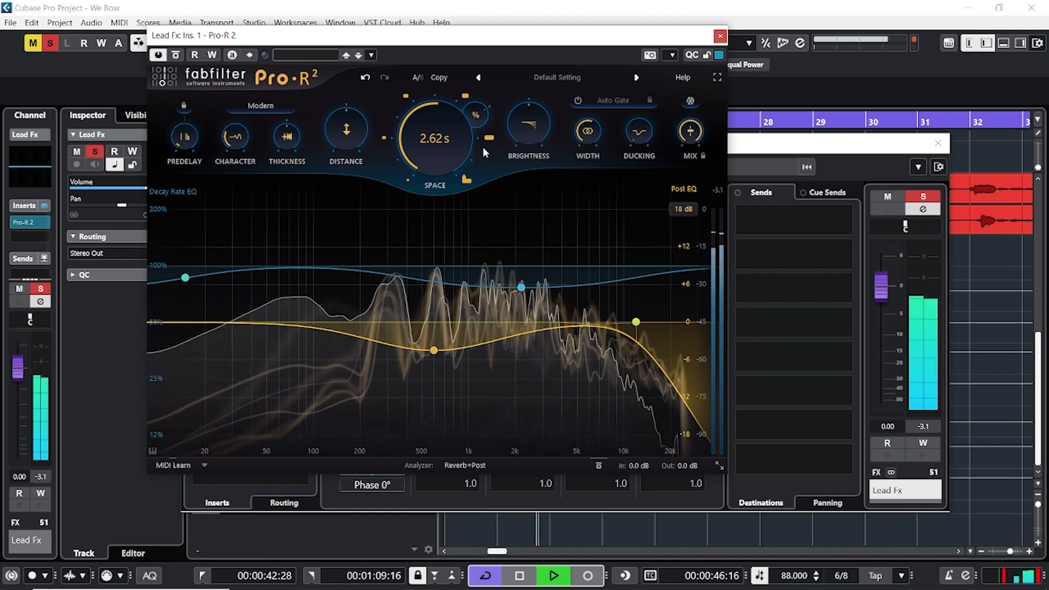
drag(430, 146, 428, 141)
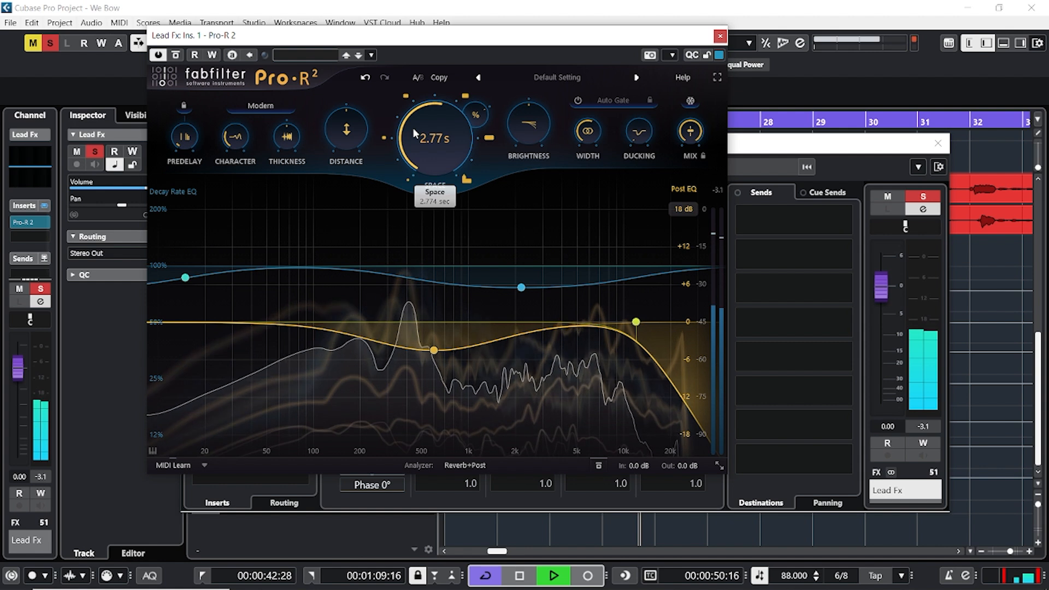
key(space)
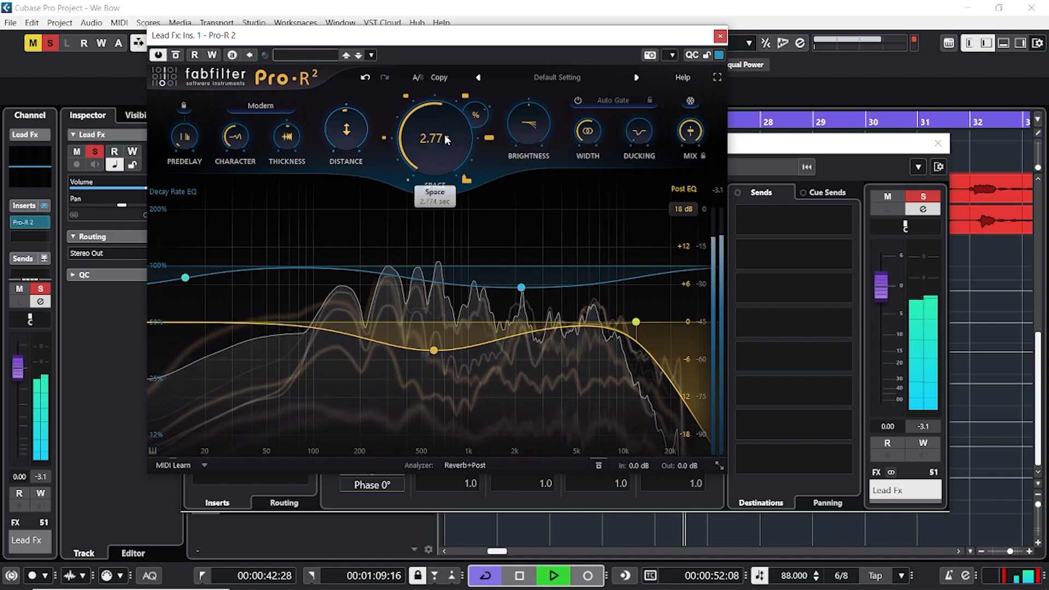
key(space)
Set Pro-R 2's Space to 2.59 s, audition the reverb during playback, and close the plug-in.
drag(432, 134, 434, 148)
key(space)
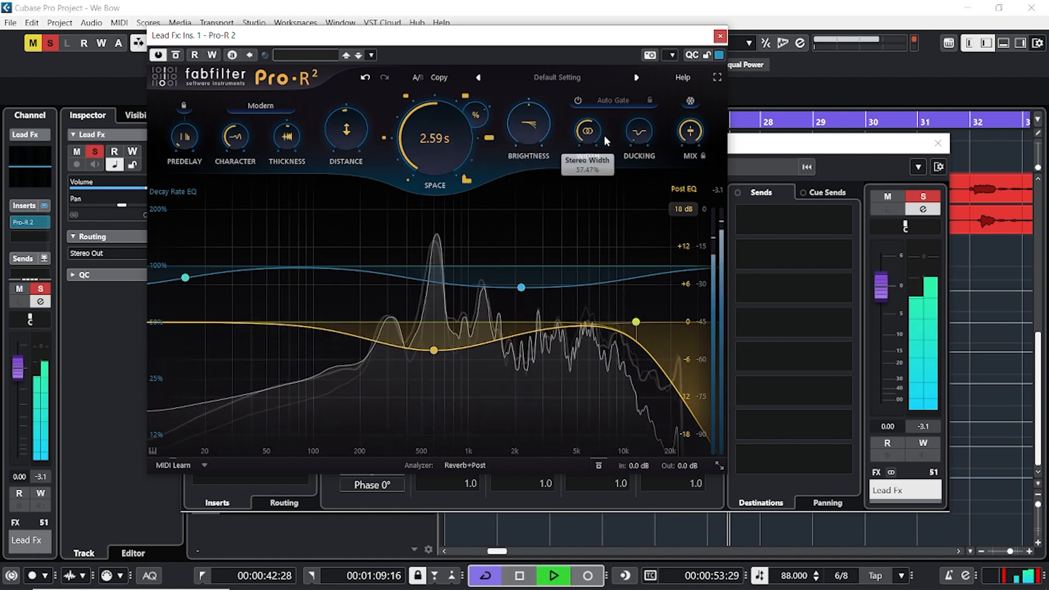
key(space)
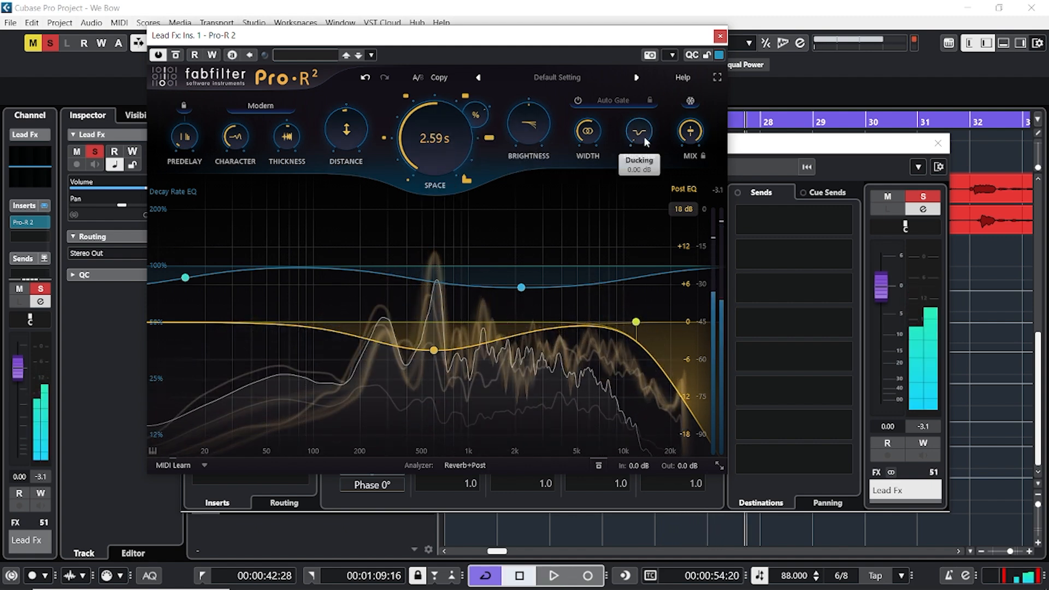
click(720, 36)
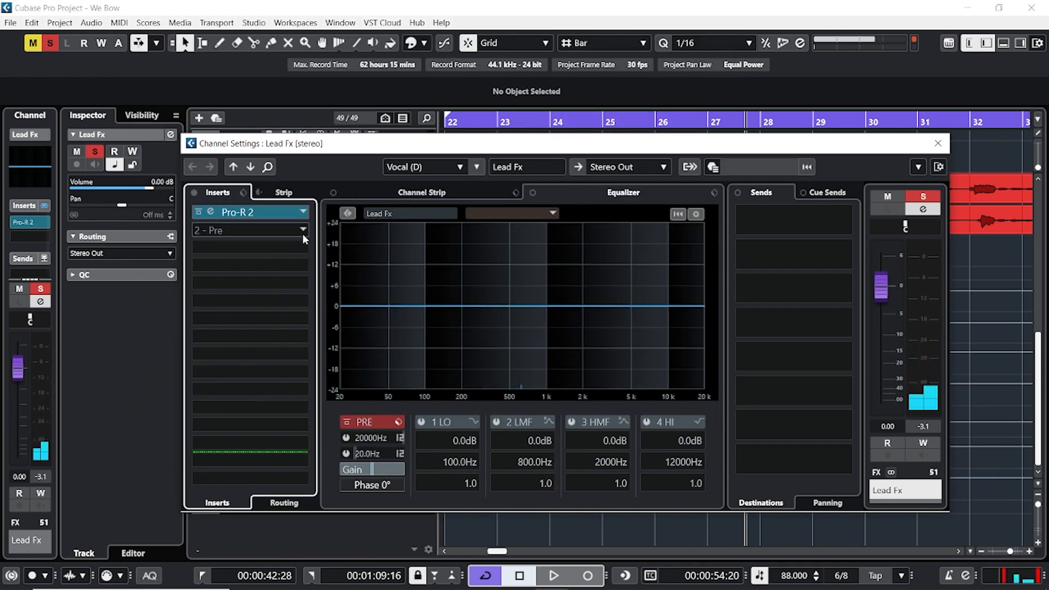
Shape Lead Fx's channel EQ with a 36 dB/oct low cut at 87.2 Hz, a high cut at 8851 Hz and -2.6 dB at 22.5 Hz.
click(346, 454)
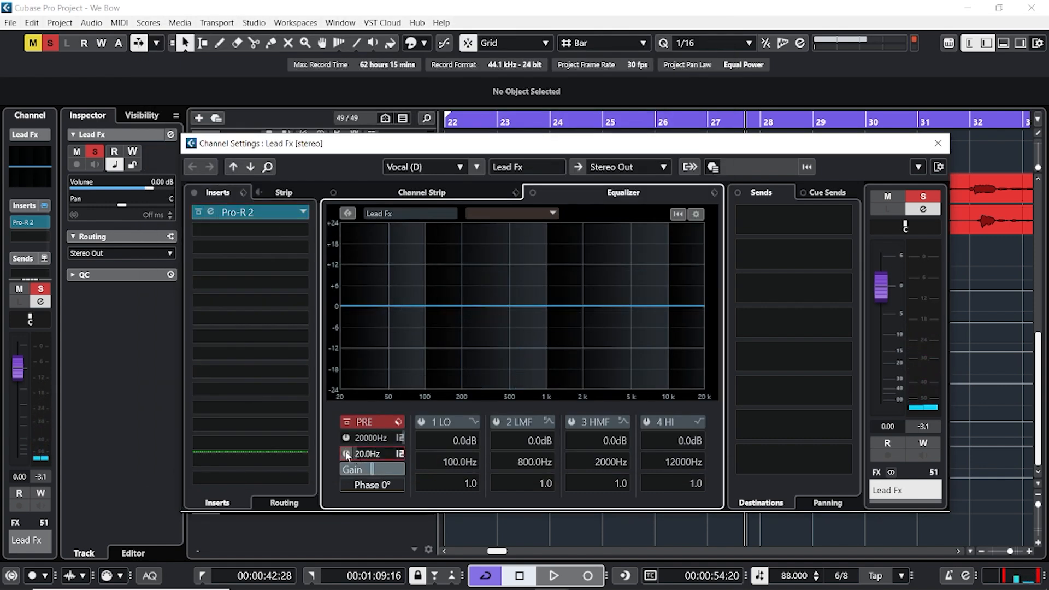
click(397, 456)
click(437, 508)
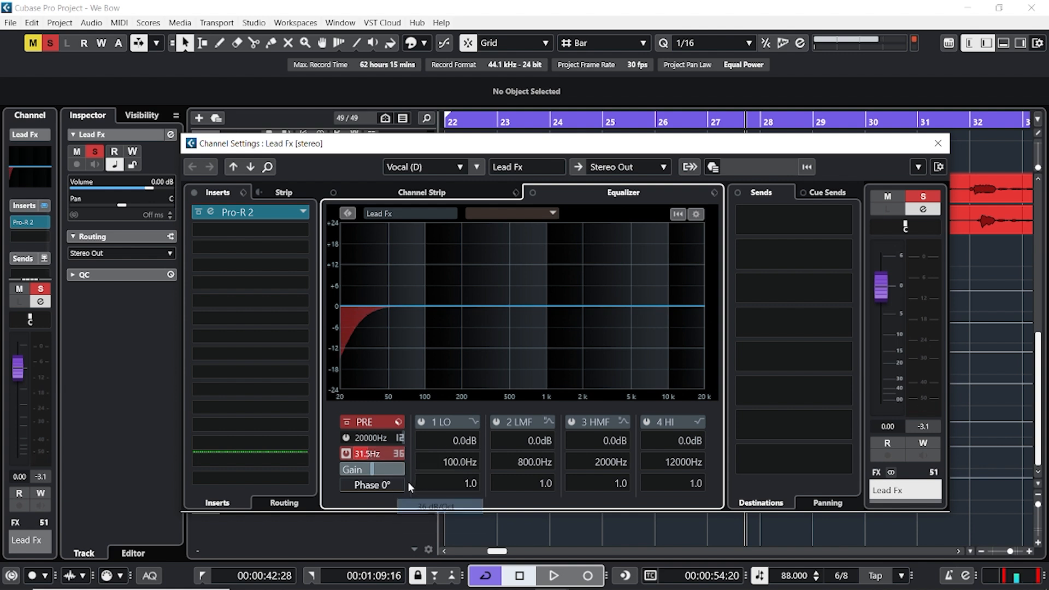
scroll(363, 455, up, 5)
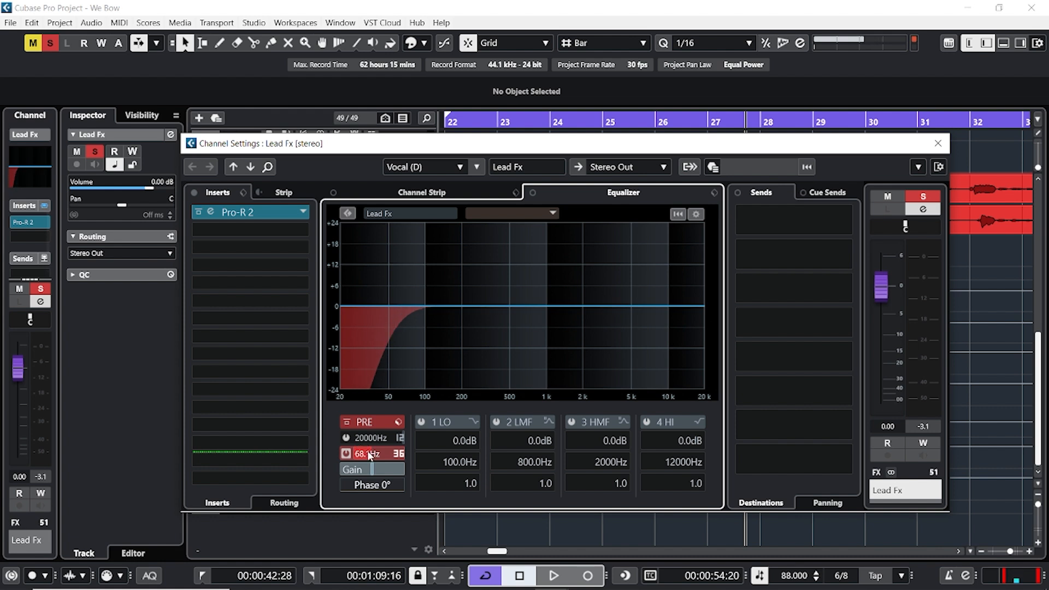
scroll(369, 455, up, 2)
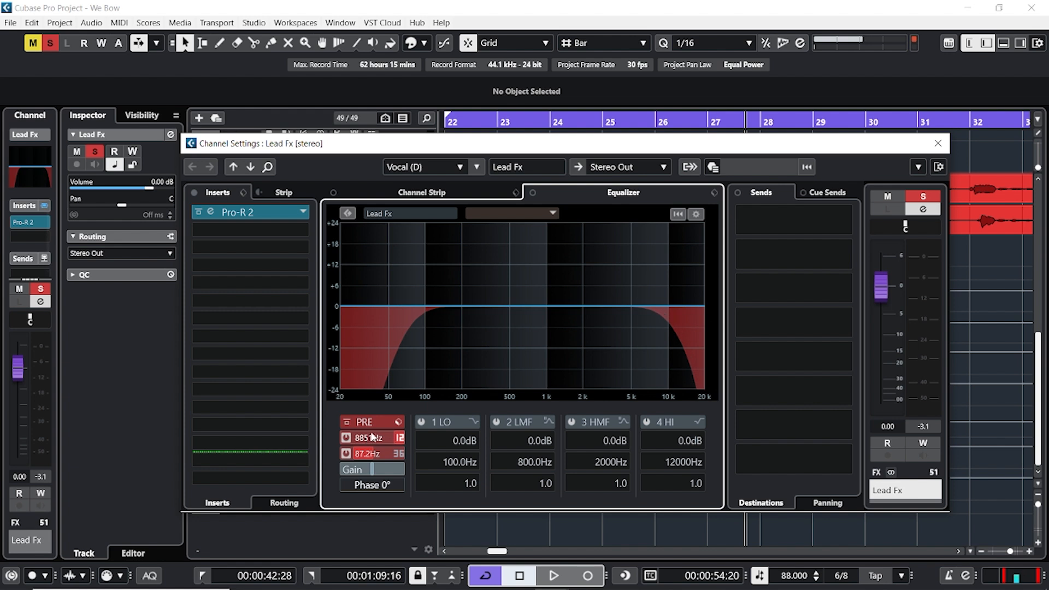
key(space)
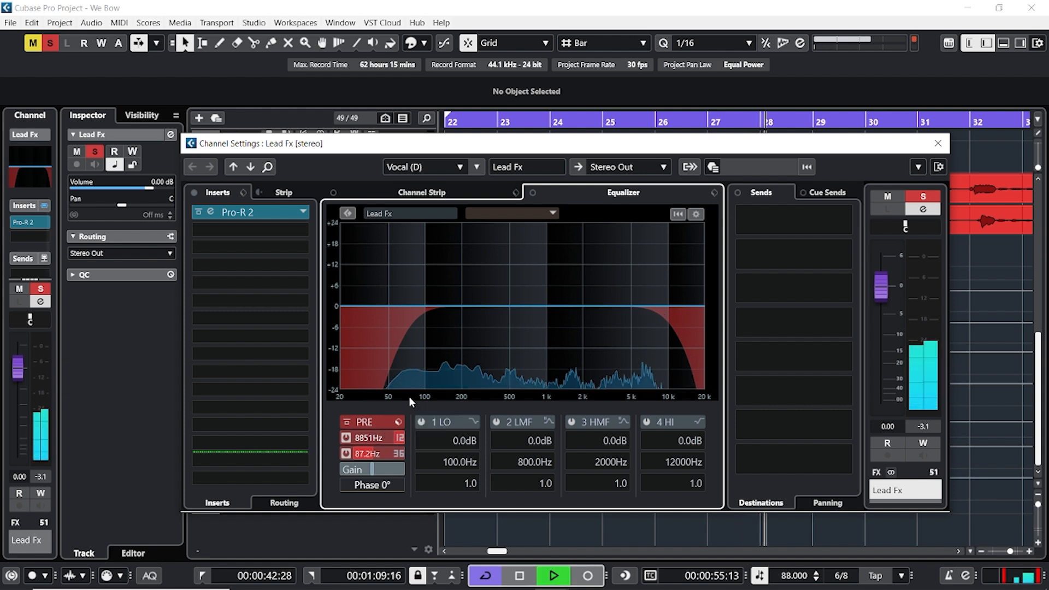
drag(347, 303, 347, 315)
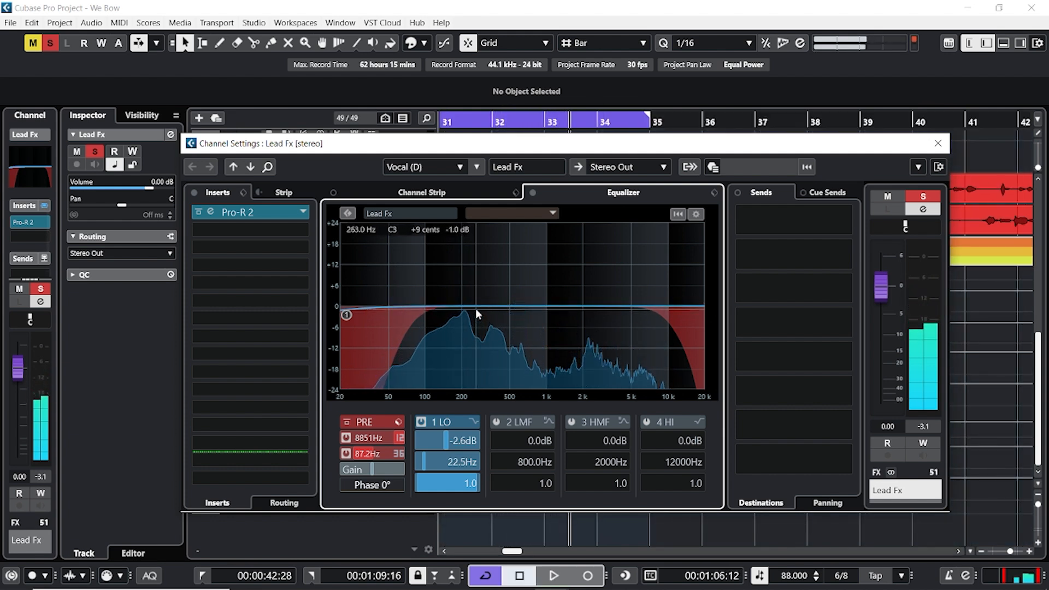
Reduce Pro-R 2's Space on Lead Fx to 2.34 s during playback, and close the plug-in and channel settings.
click(270, 212)
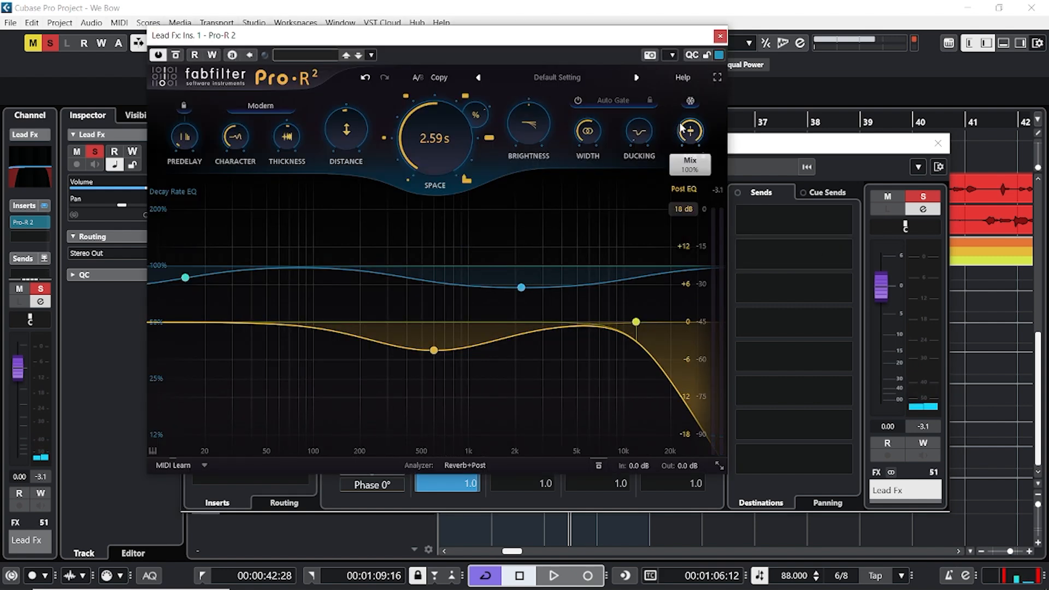
key(space)
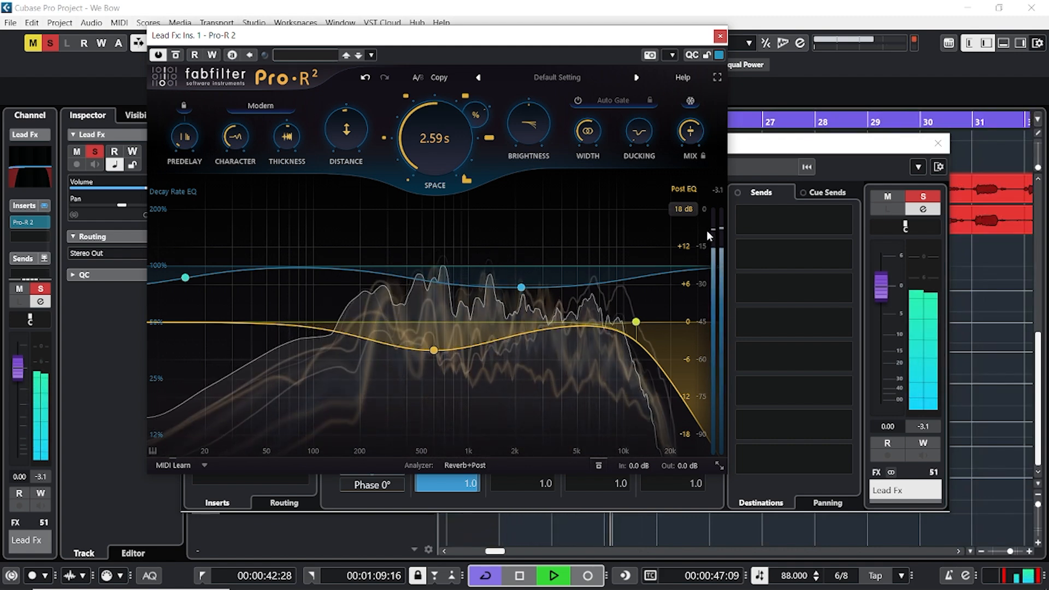
mouse_move(685, 140)
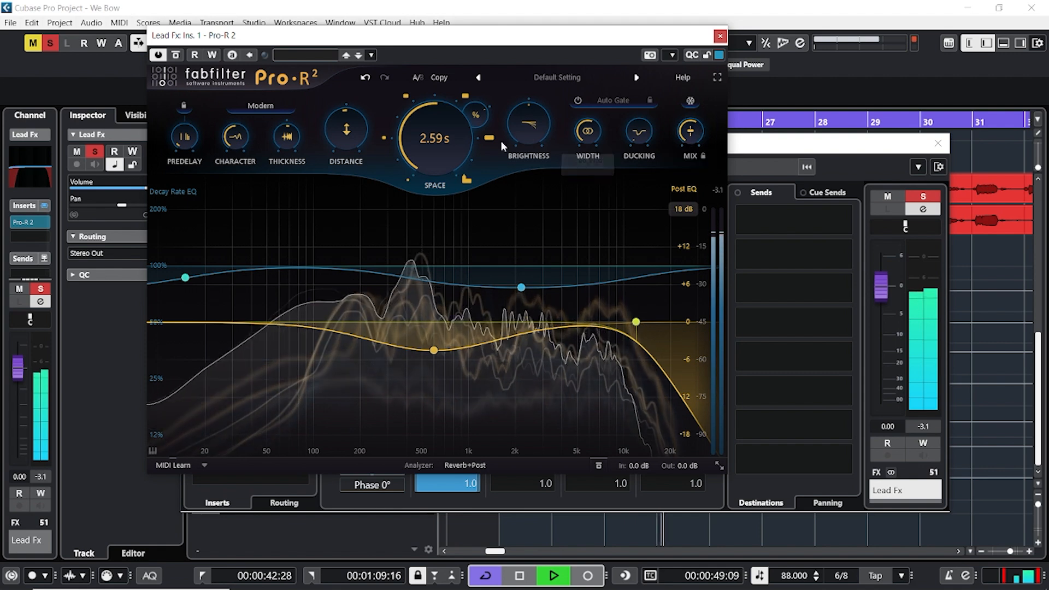
drag(434, 131, 435, 140)
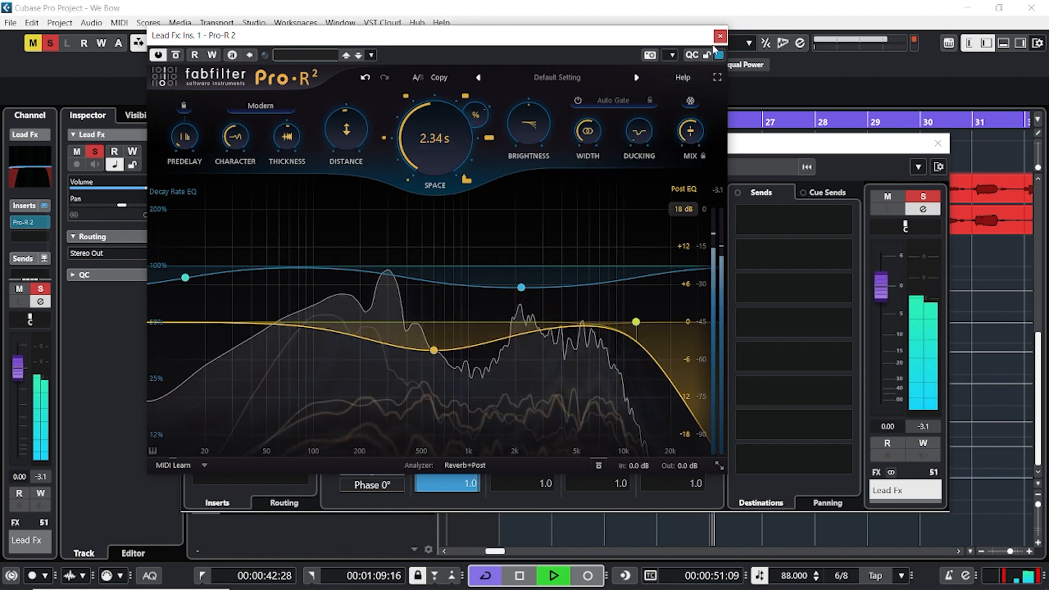
click(720, 36)
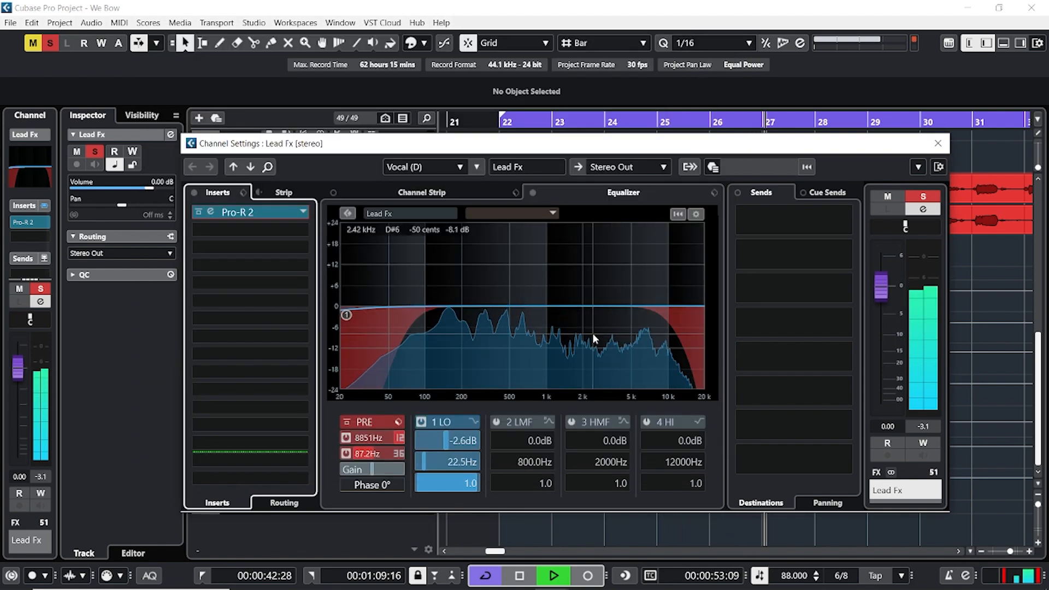
click(938, 144)
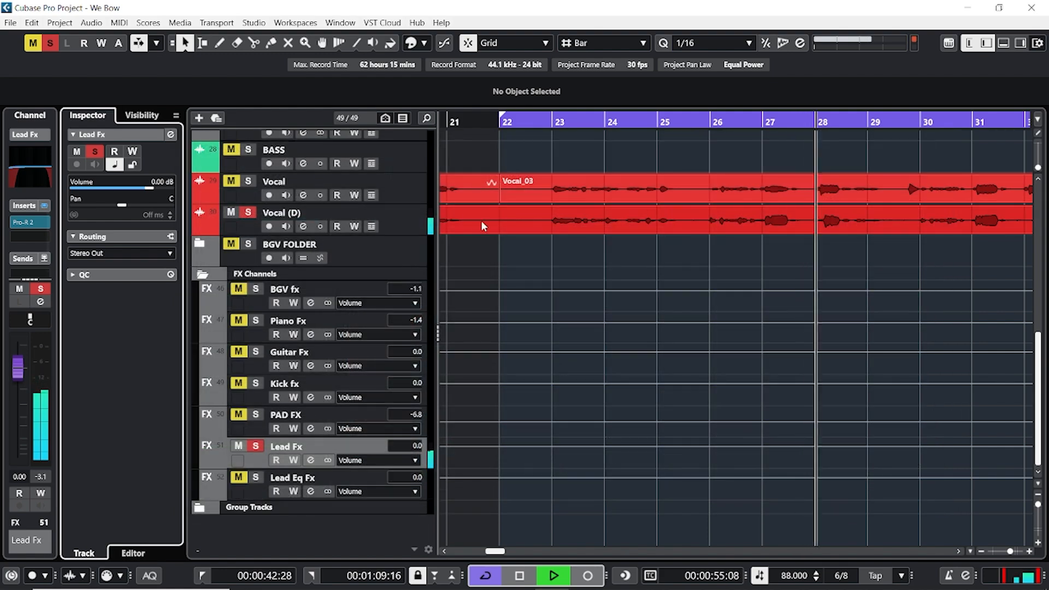
Open the Vocal (D) channel settings, listen to the track, and lower its Lead Fx send to -2.25 dB.
click(170, 134)
drag(473, 150, 483, 129)
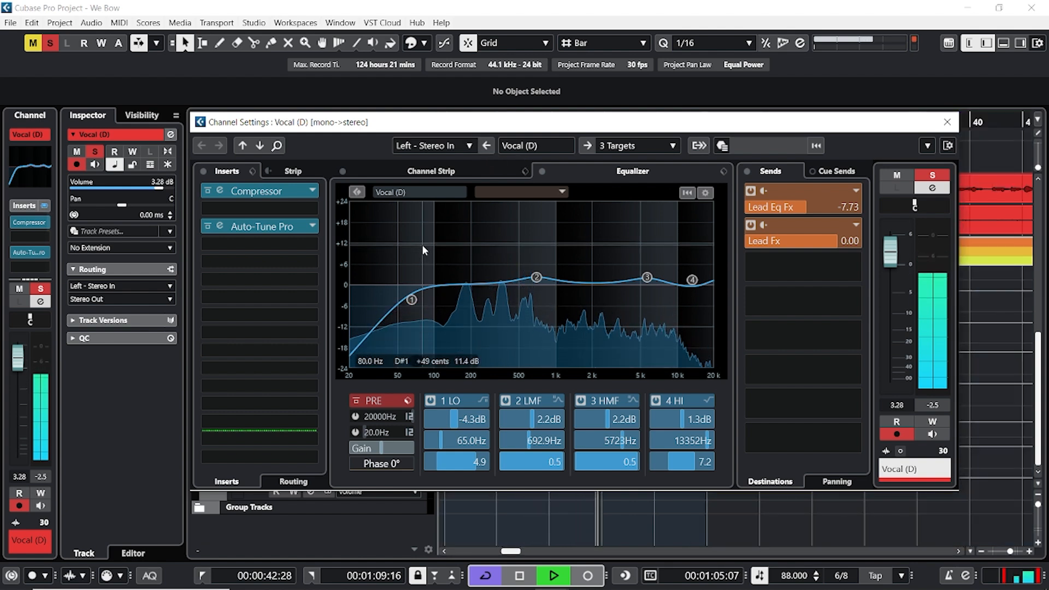
key(space)
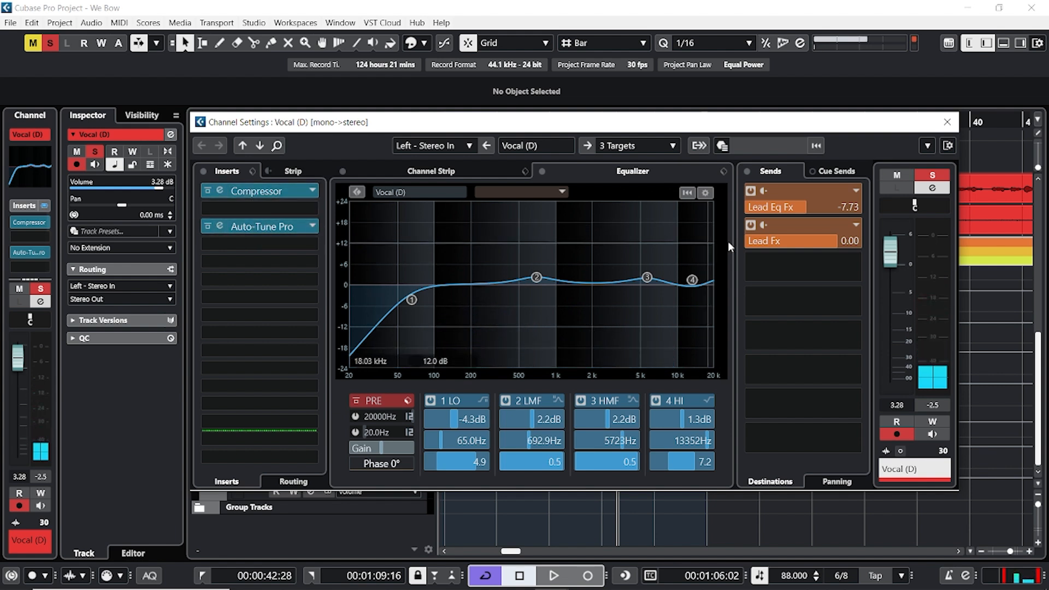
drag(819, 242, 813, 244)
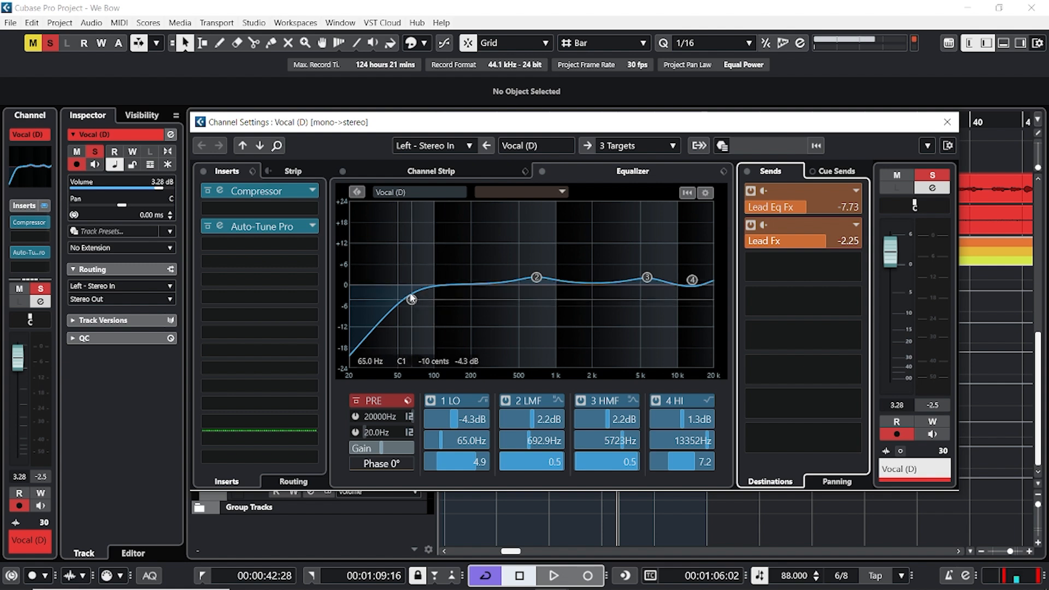
Replace the Compressor in Vocal (D)'s first insert slot with FabFilter Pro-C 2 and reposition its window.
click(312, 193)
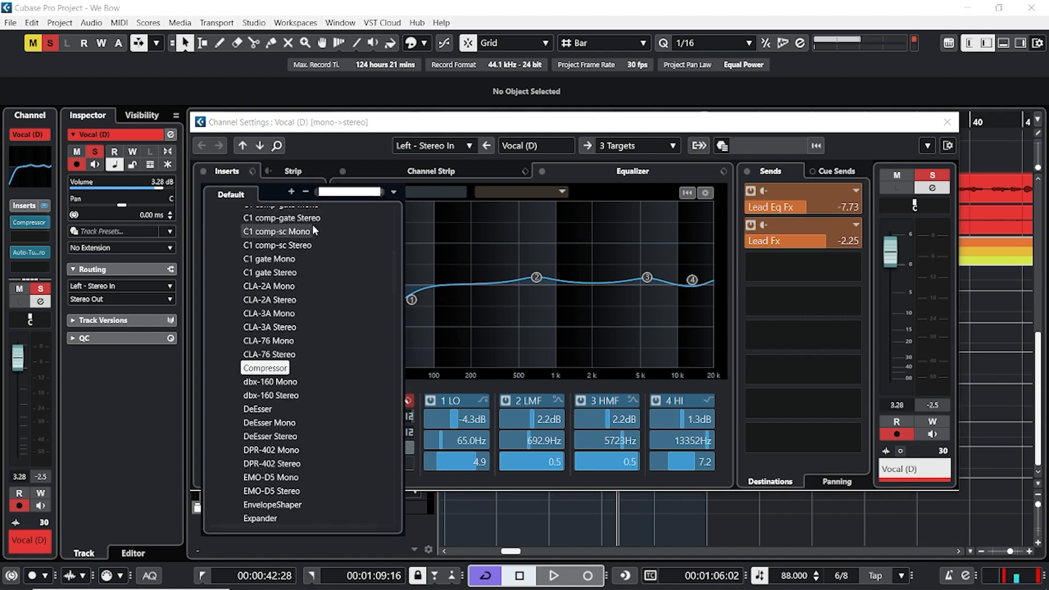
text(pro)
scroll(307, 228, up, 3)
click(303, 310)
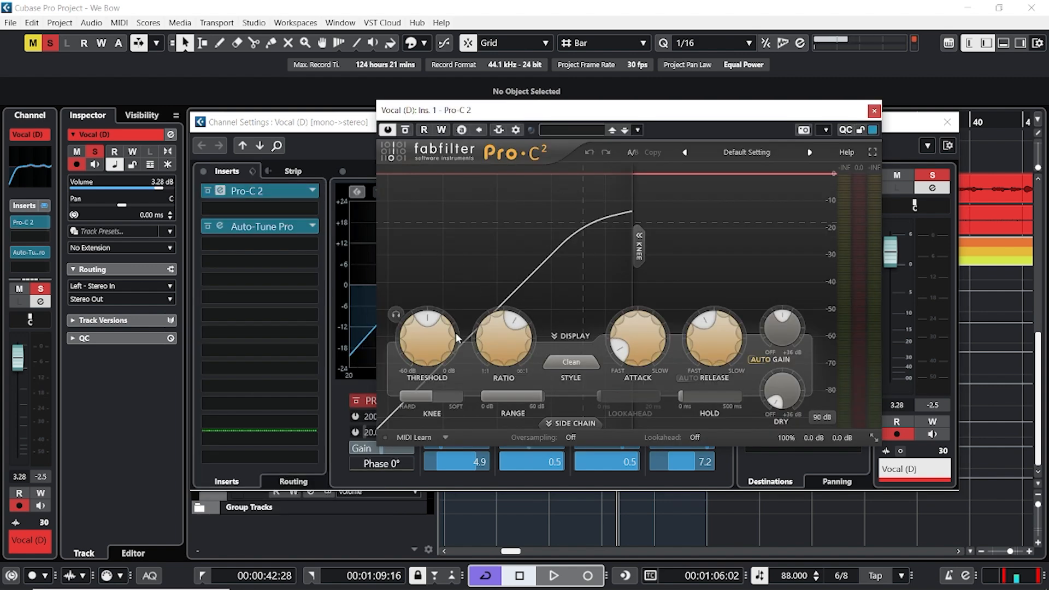
drag(513, 120, 437, 116)
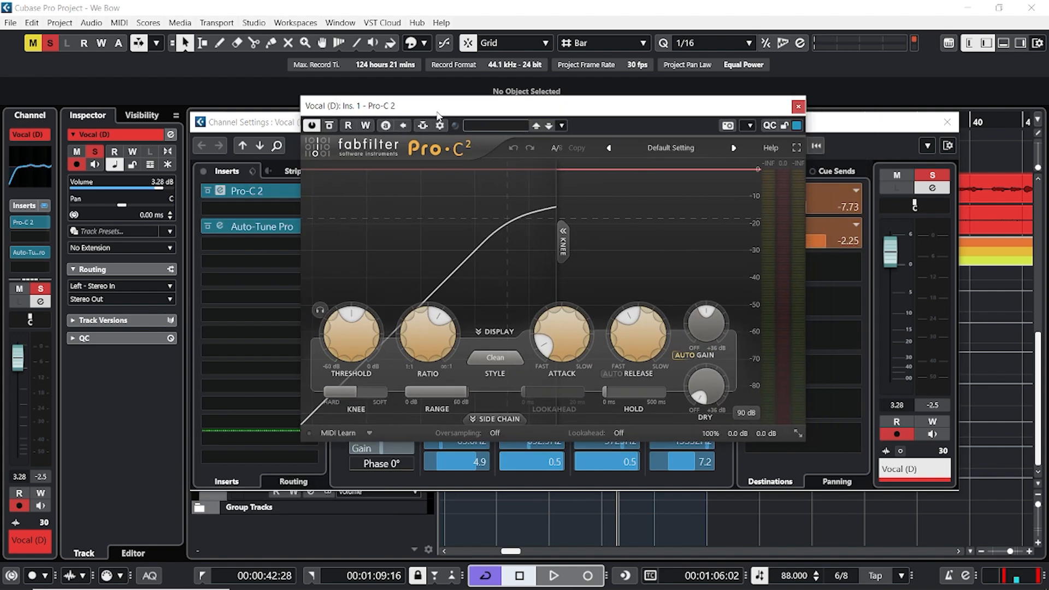
Load the Punchy Vocals bM preset from the Vocals presets in Pro-C 2.
click(696, 151)
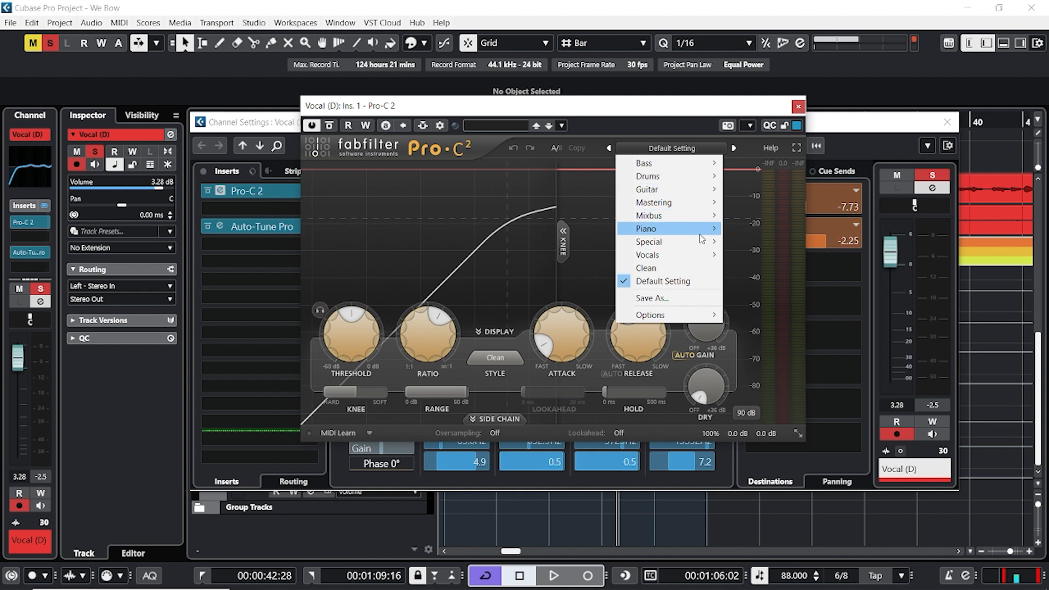
mouse_move(700, 246)
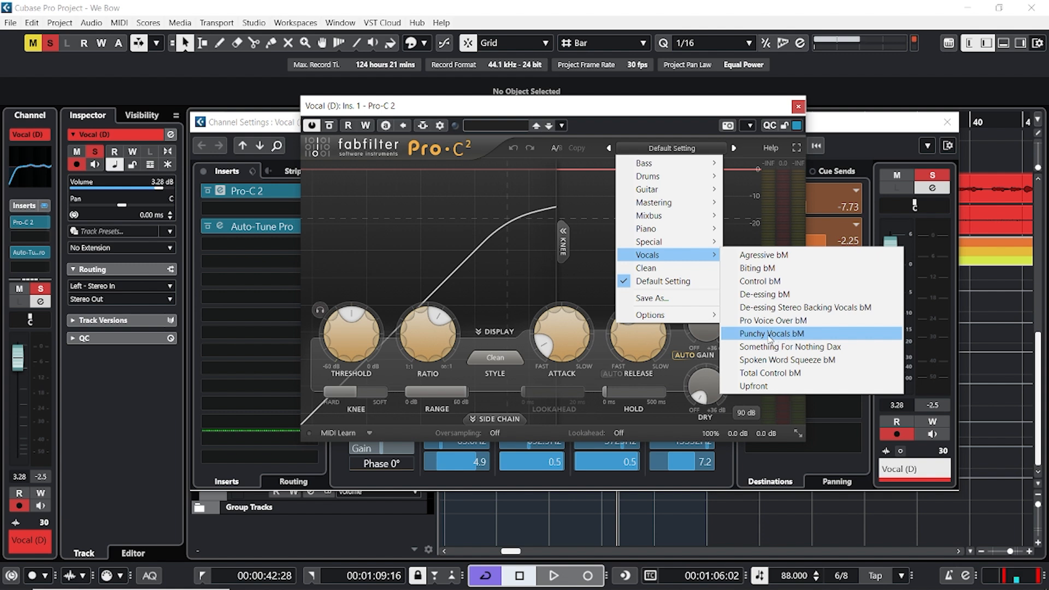
click(771, 333)
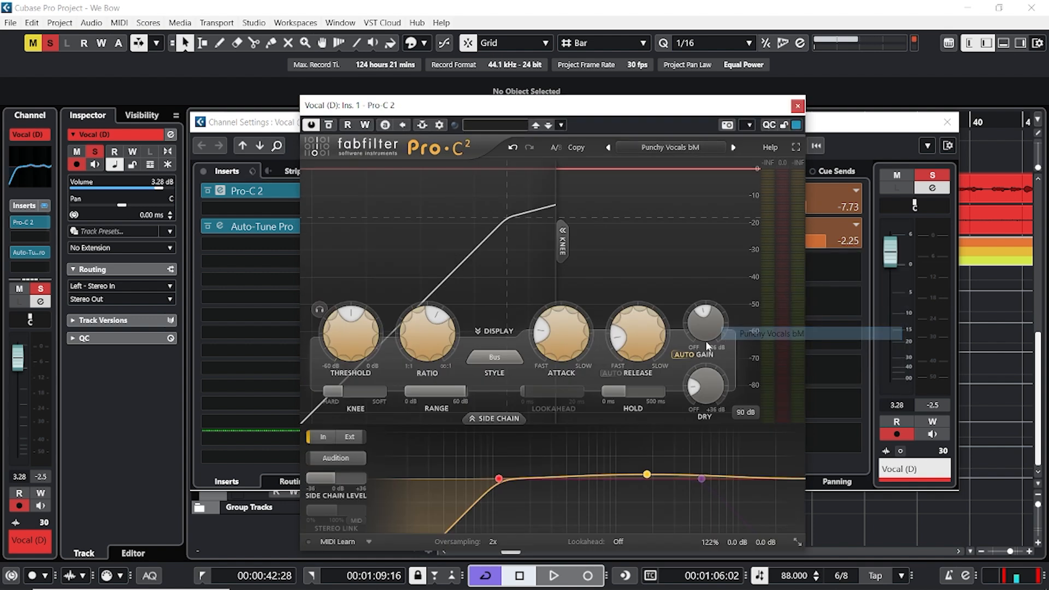
Fine-tune Pro-C 2's threshold, ratio and attack during playback, set the release to 112 ms, and close the plug-in.
key(space)
mouse_move(641, 354)
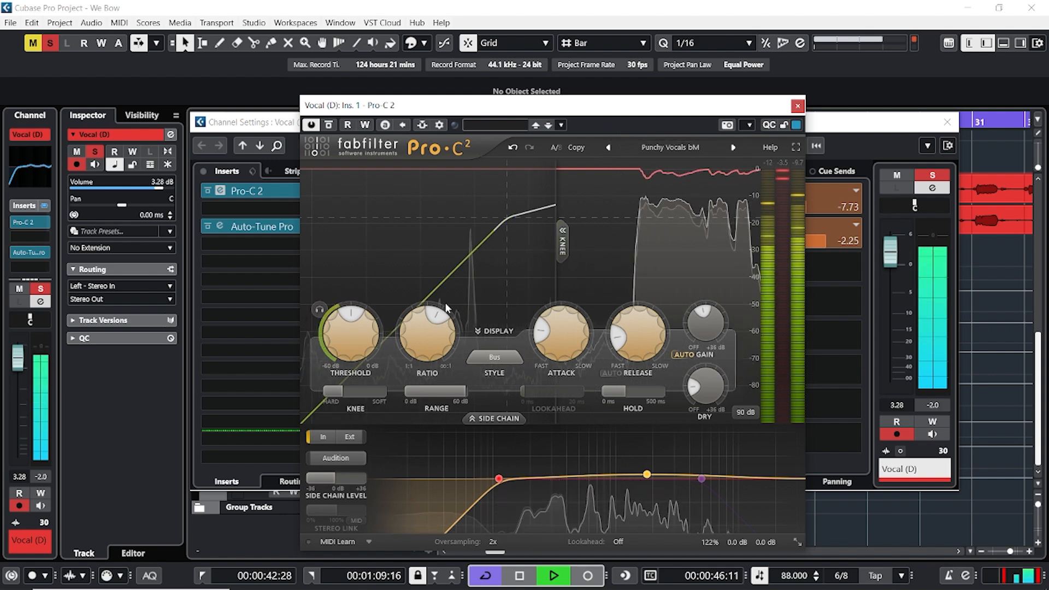
drag(346, 332, 346, 343)
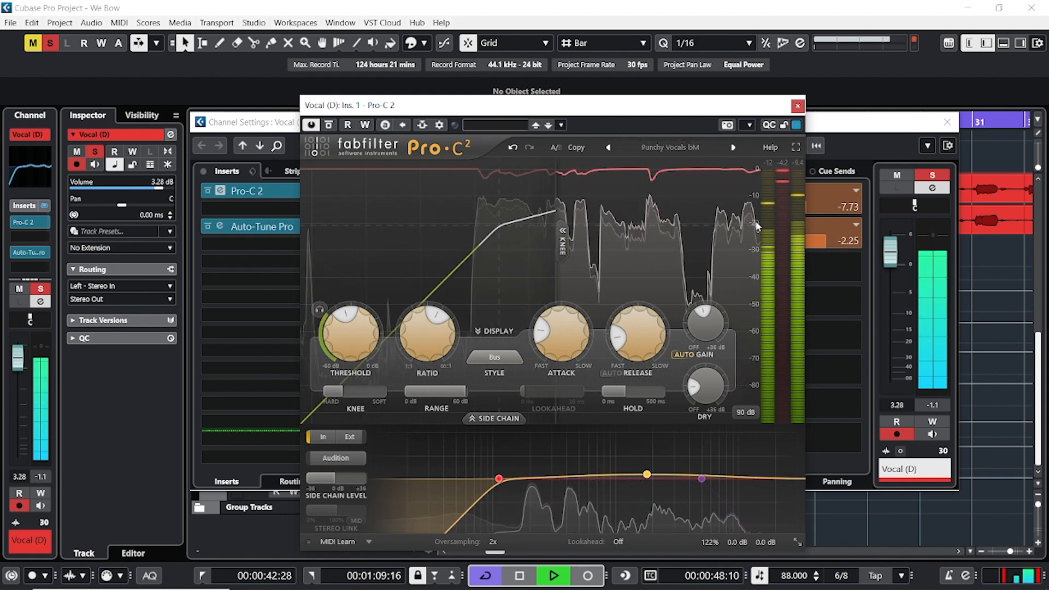
mouse_move(412, 321)
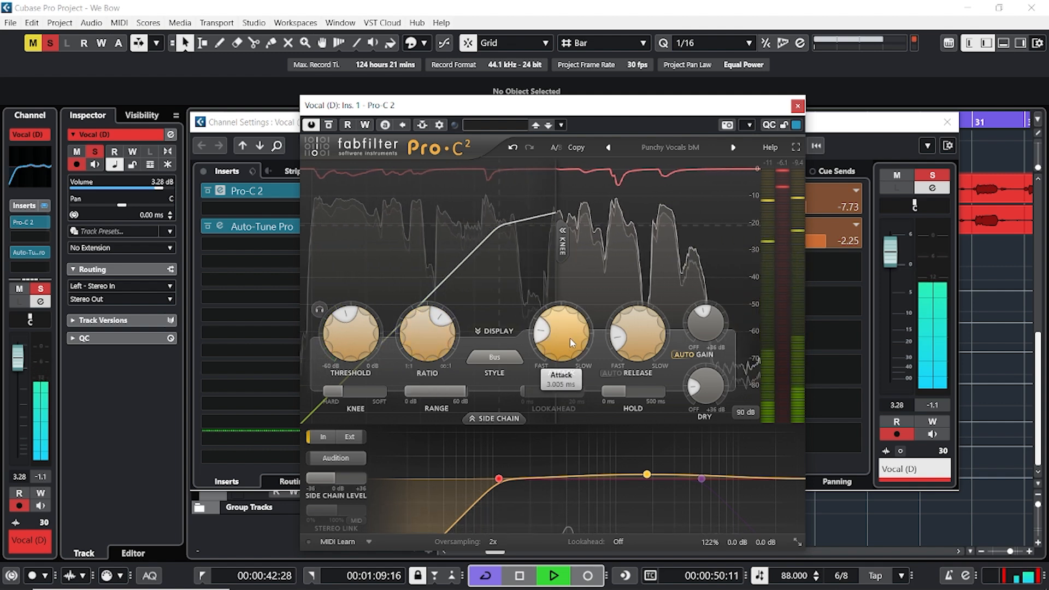
mouse_move(655, 327)
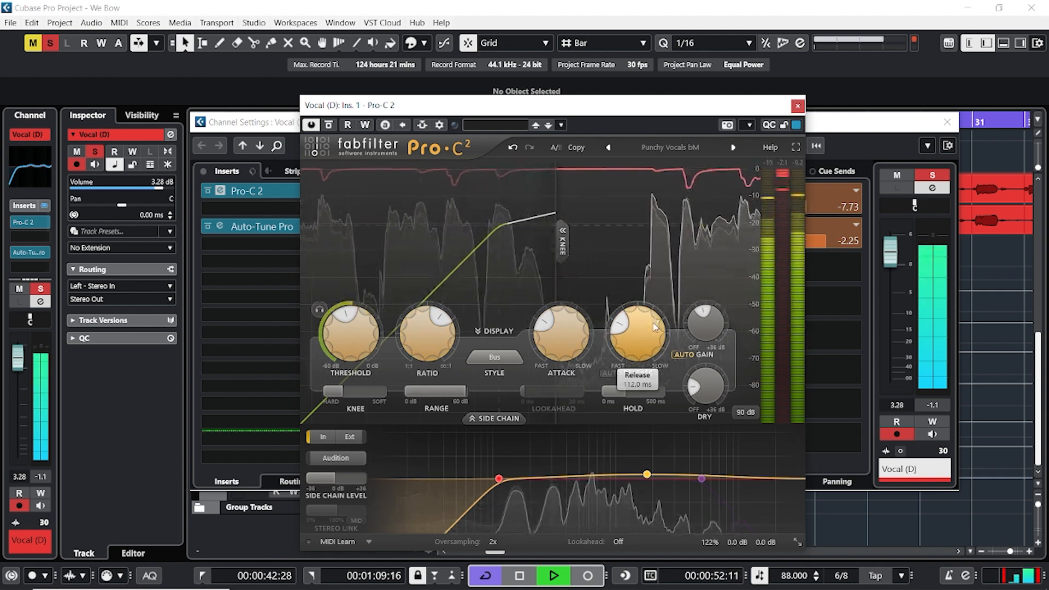
mouse_move(720, 387)
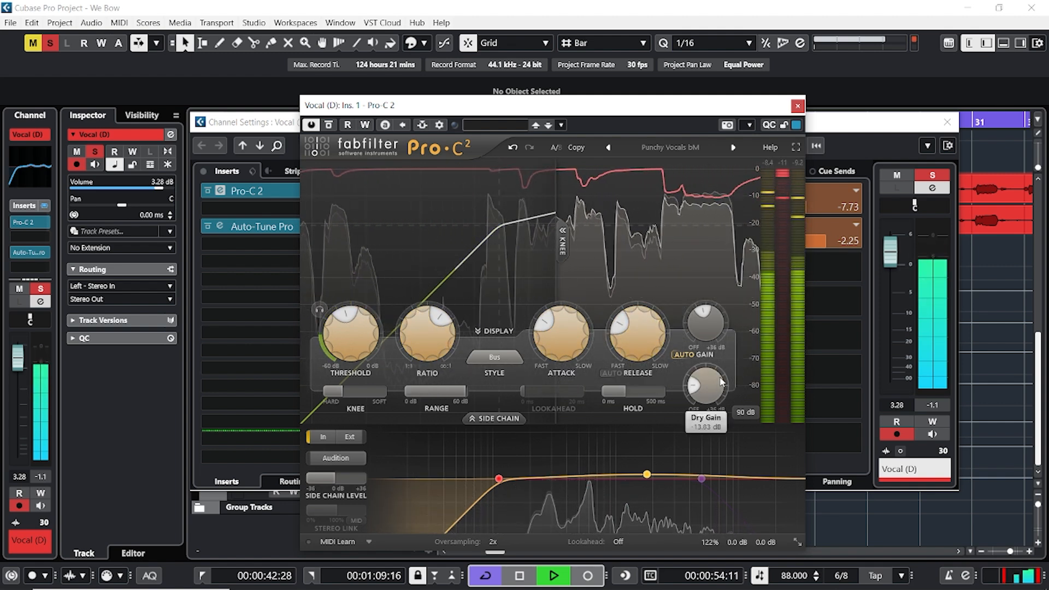
key(space)
mouse_move(347, 321)
key(space)
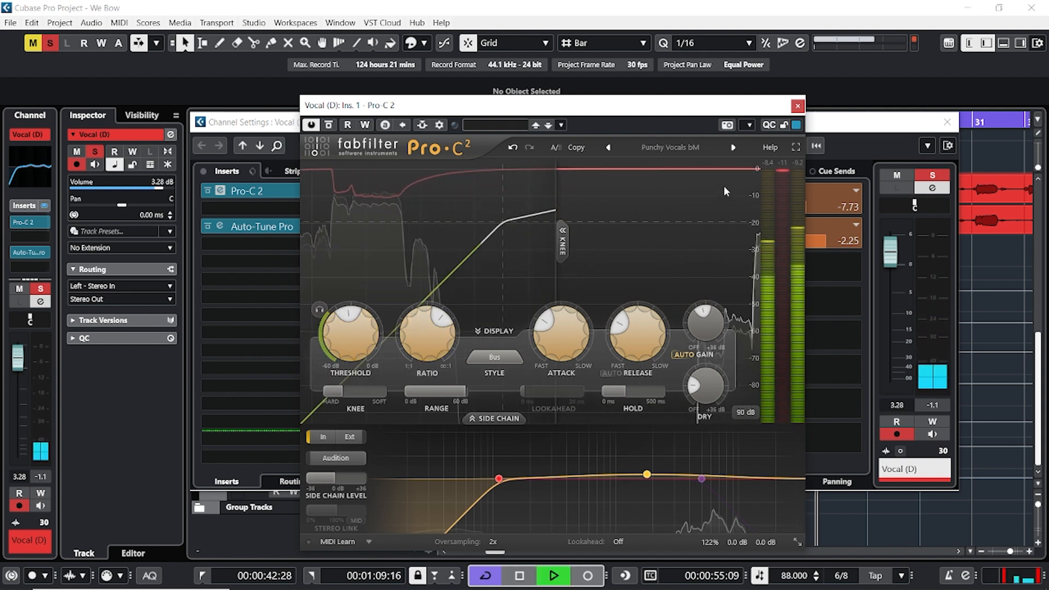
key(space)
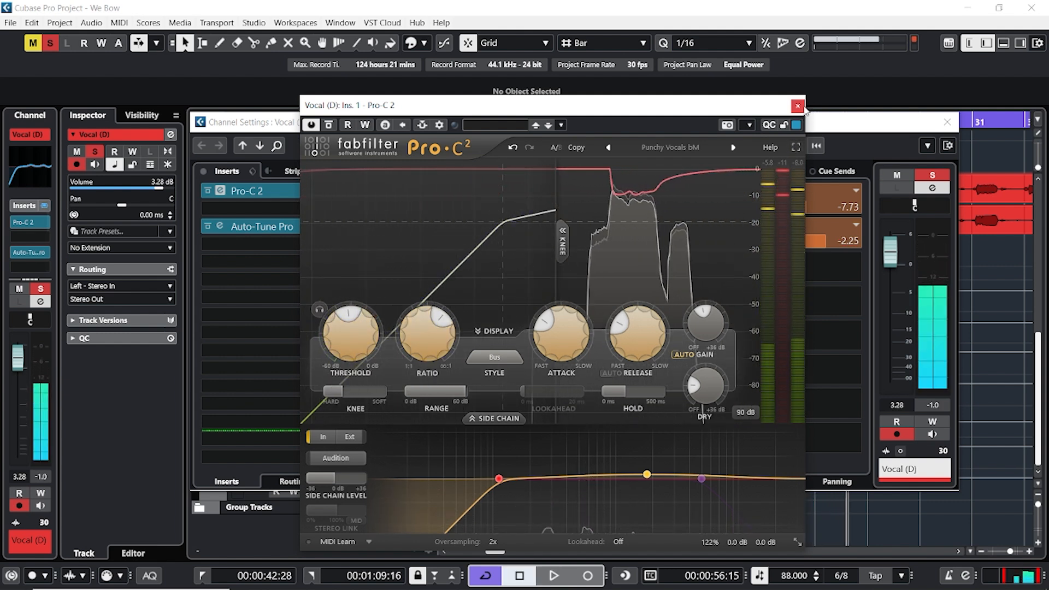
click(798, 105)
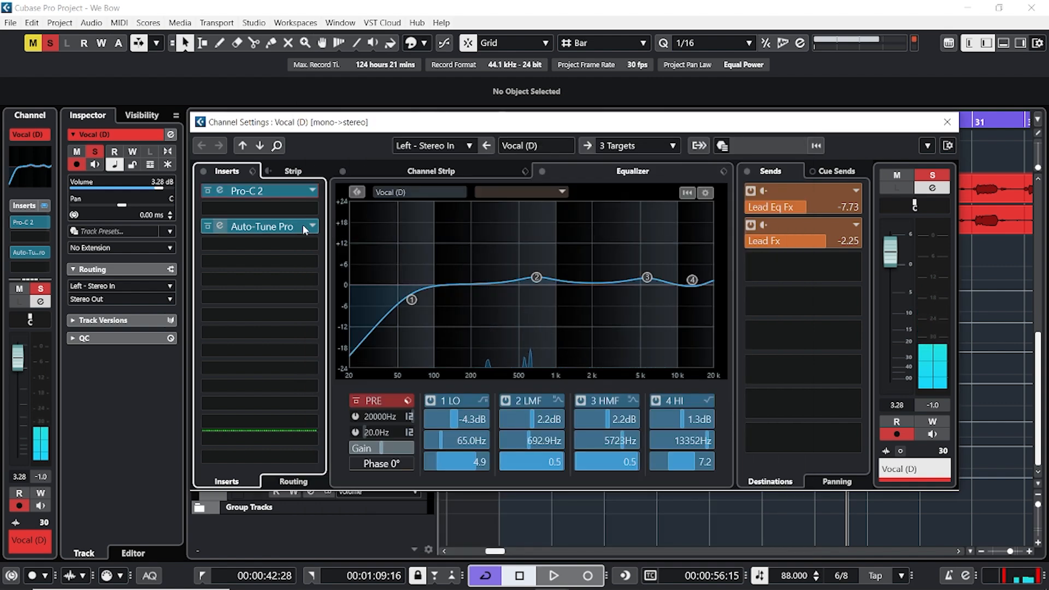
Move Auto-Tune Pro to Vocal (D)'s fifth insert slot and load Pro-MB in the second, discarding the Pro-Q 3 changes.
drag(287, 228, 288, 264)
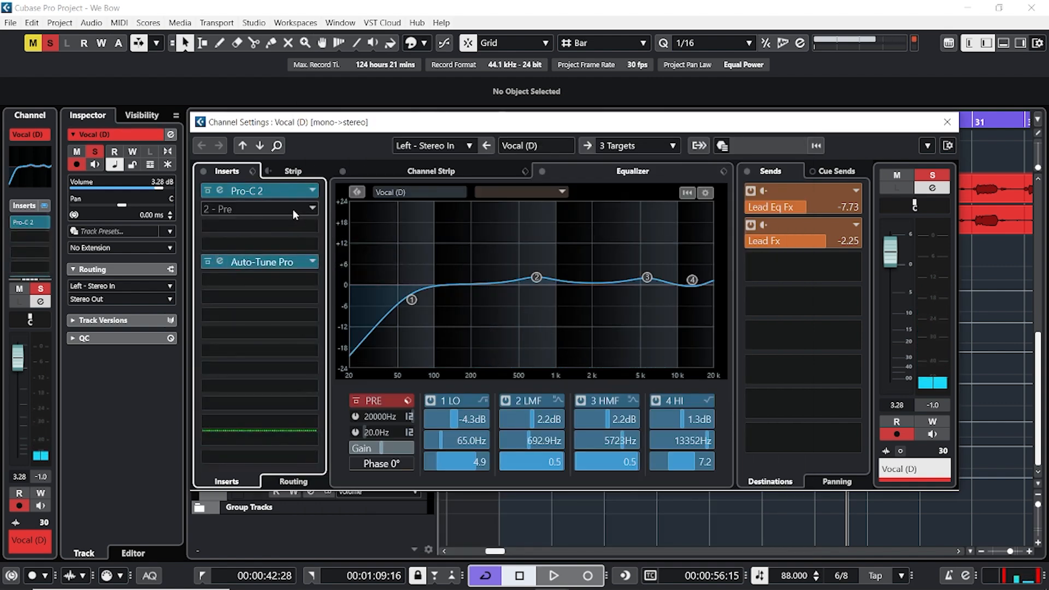
click(292, 209)
text(Mb)
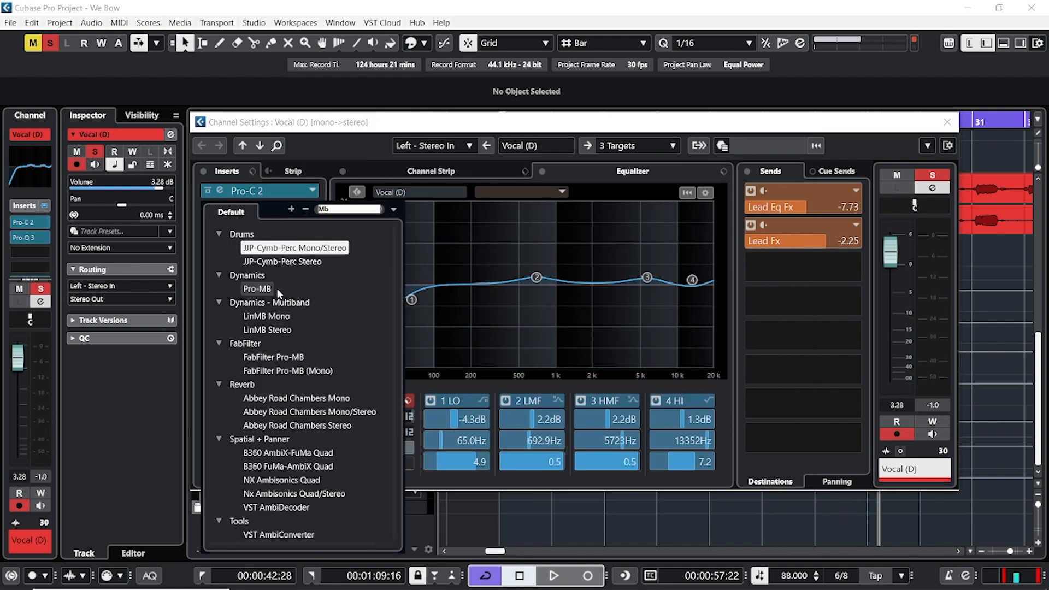
click(277, 291)
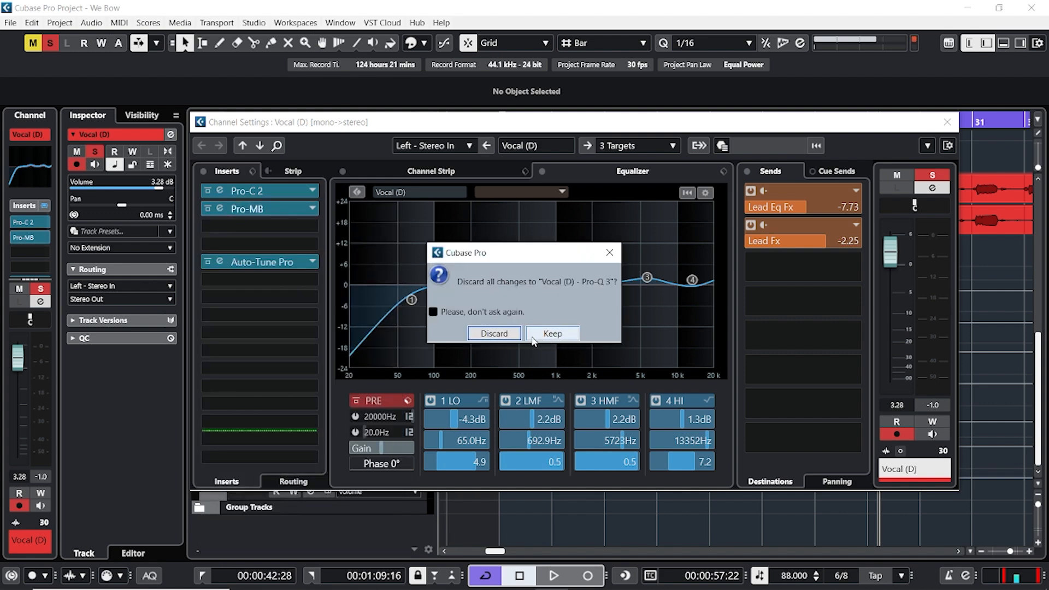
click(493, 334)
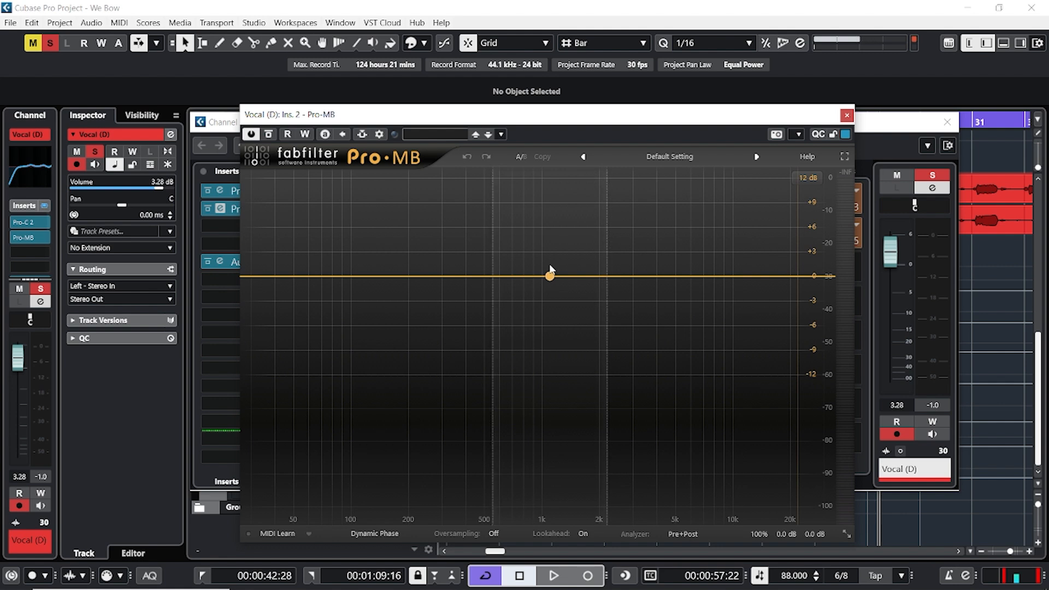
Add a Pro-MB compression band, solo it, and move it to about 520 Hz during playback.
click(550, 270)
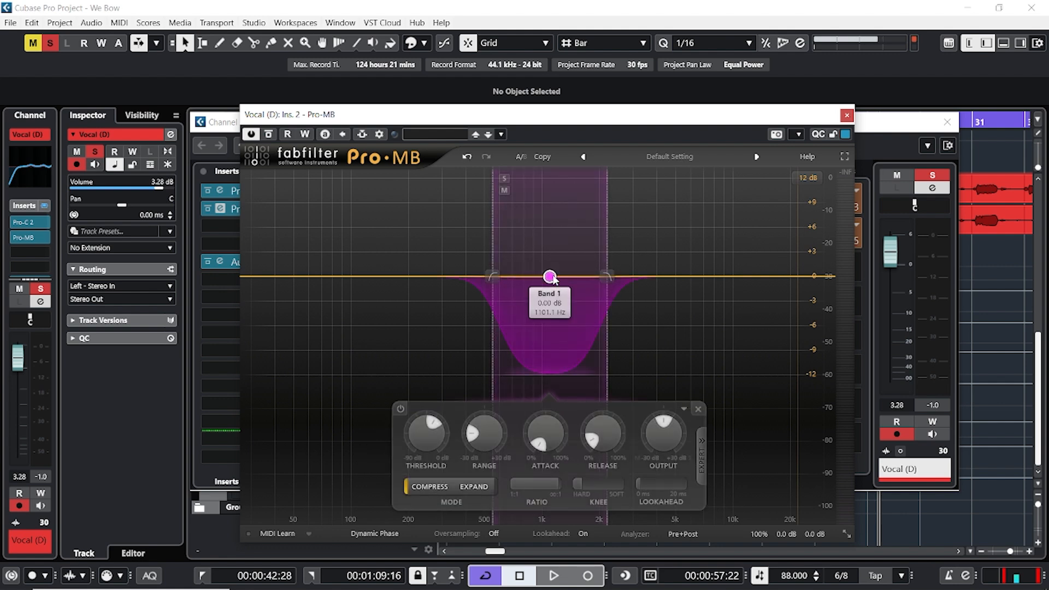
click(504, 179)
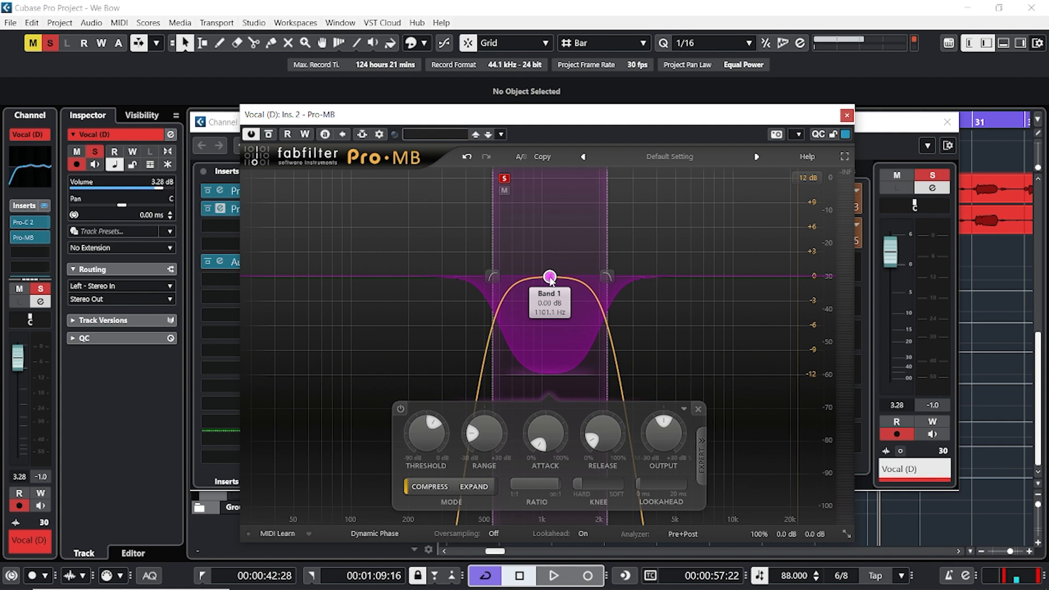
key(space)
drag(549, 277, 488, 277)
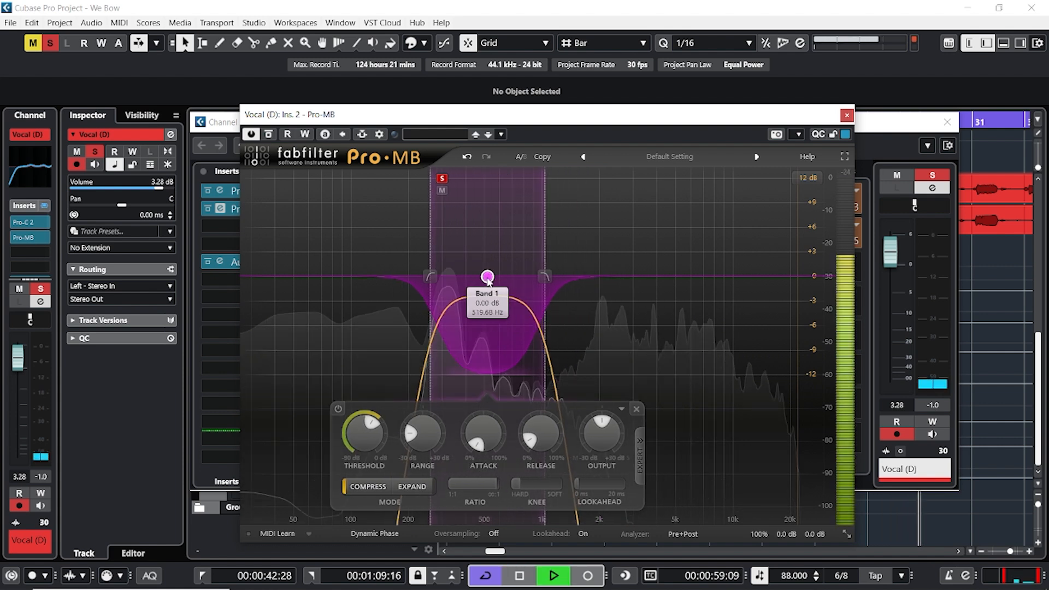
Close the channel settings window, move Pro-MB off the timeline, and set the loop range to bars 23 to 33.
click(947, 122)
drag(661, 119, 673, 301)
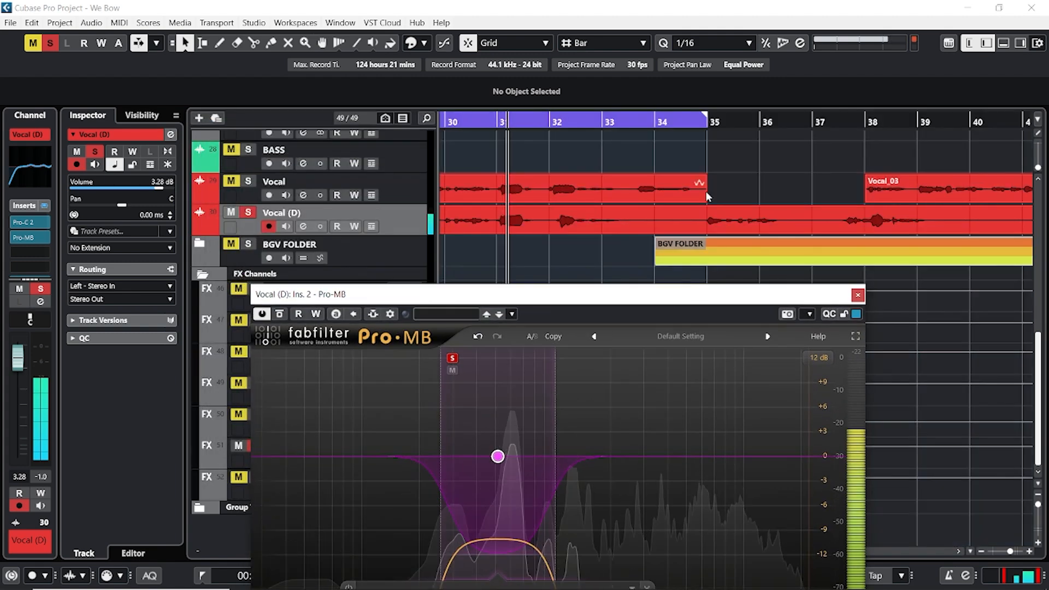
alt+click(608, 127)
scroll(619, 186, left, 7)
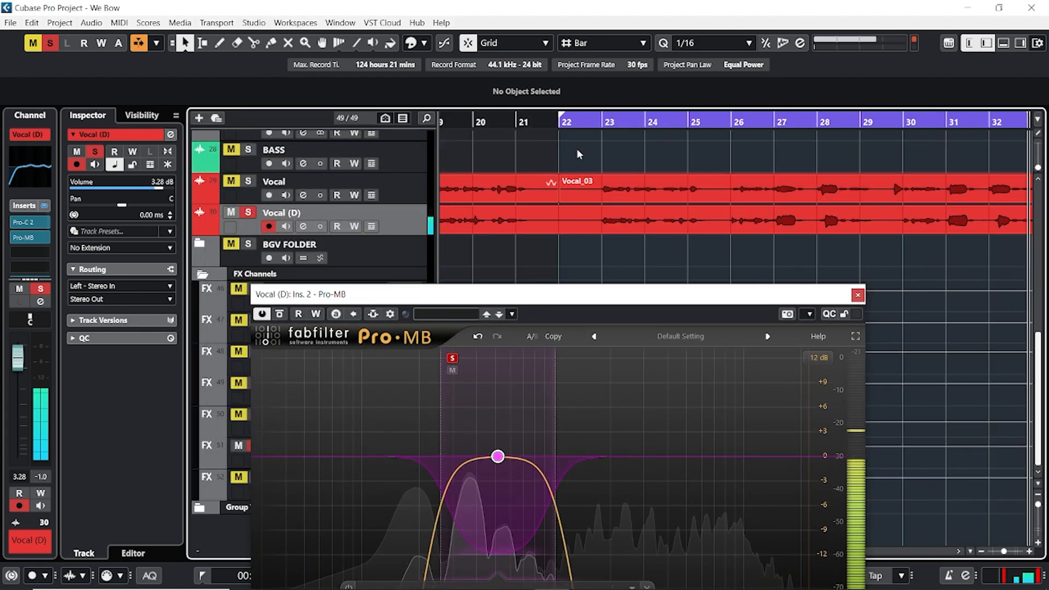
drag(562, 117, 588, 120)
Reposition Pro-MB, move the soloed band to the low mids, reduce its range, raise its attack, and set its release to about 32%.
drag(583, 294, 605, 100)
drag(517, 268, 431, 247)
key(space)
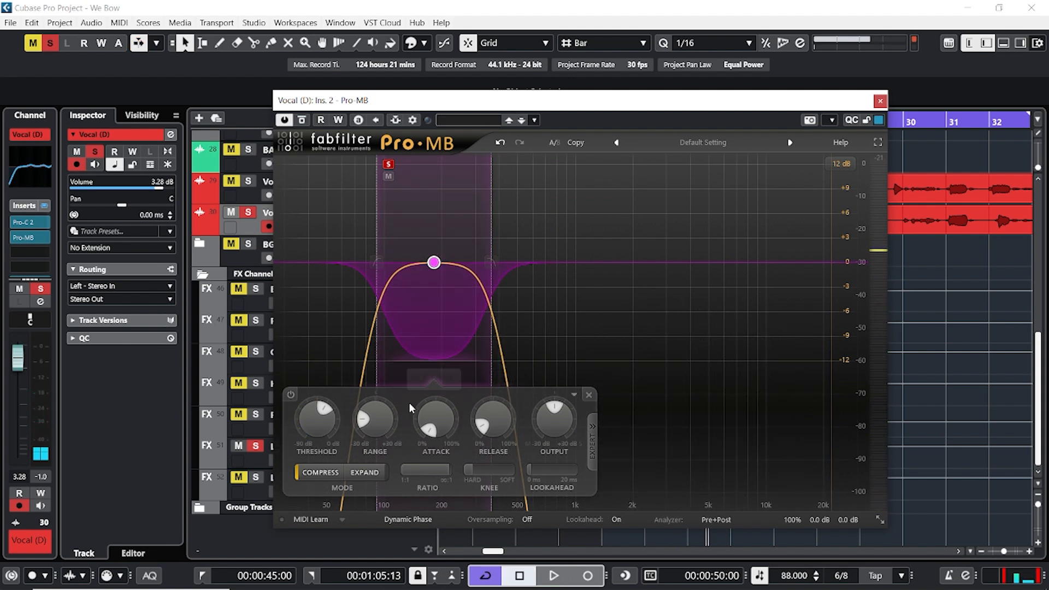
mouse_move(372, 430)
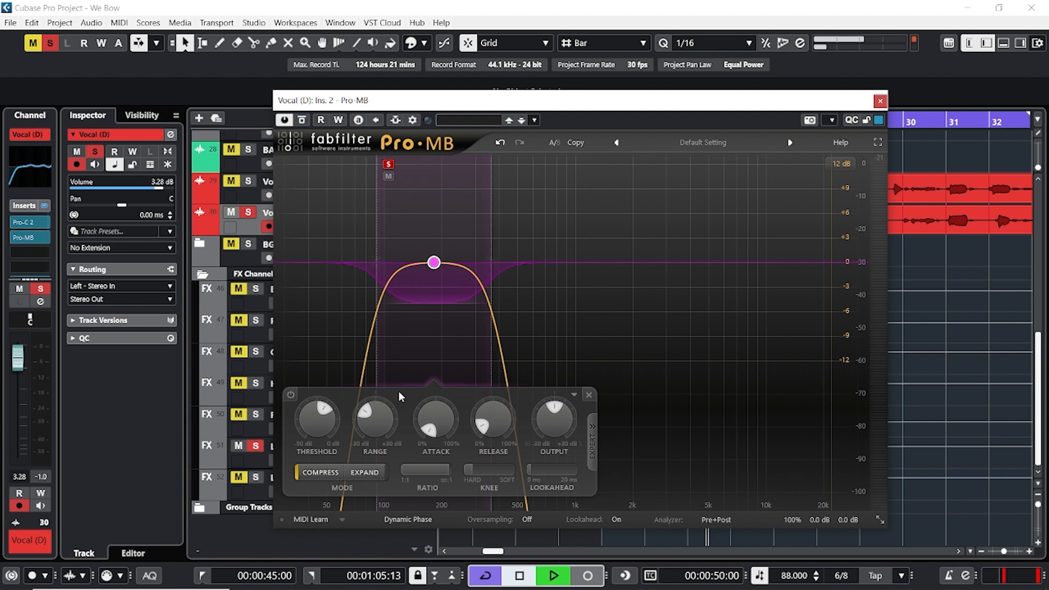
key(space)
drag(433, 427, 429, 375)
drag(487, 425, 491, 384)
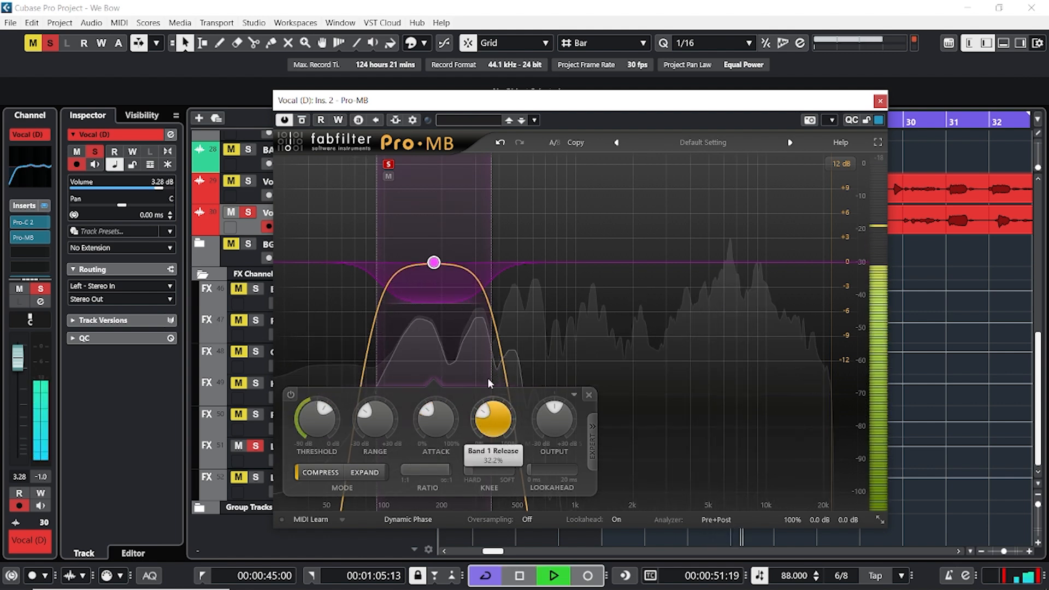
Set band 1's low crossover to about 99 Hz, threshold to about -43.7 dB, release to 38.4%, and output to -1.35 dB.
drag(377, 263, 386, 265)
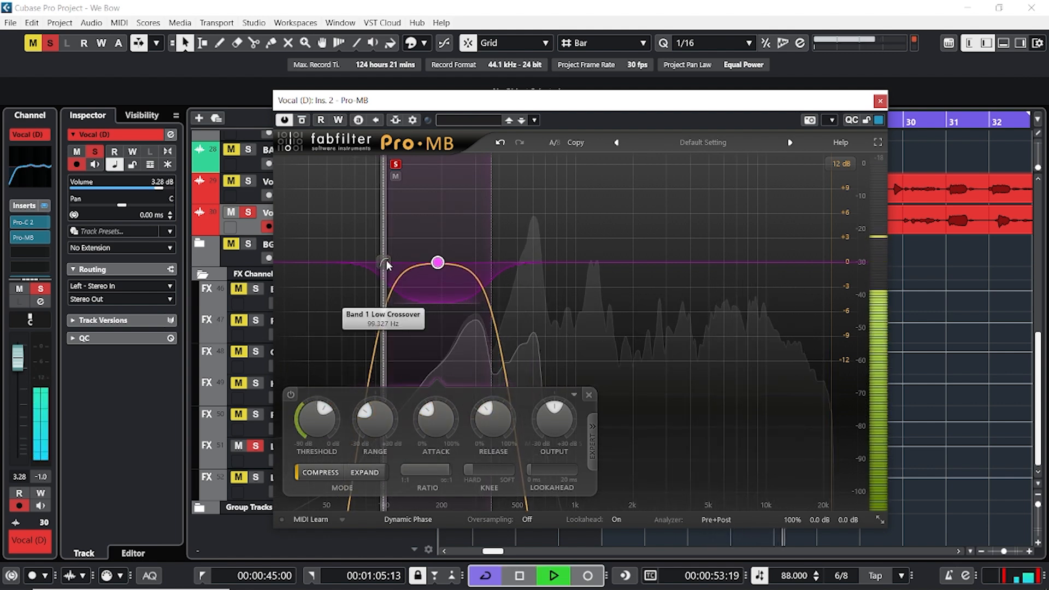
drag(317, 408, 317, 416)
key(space)
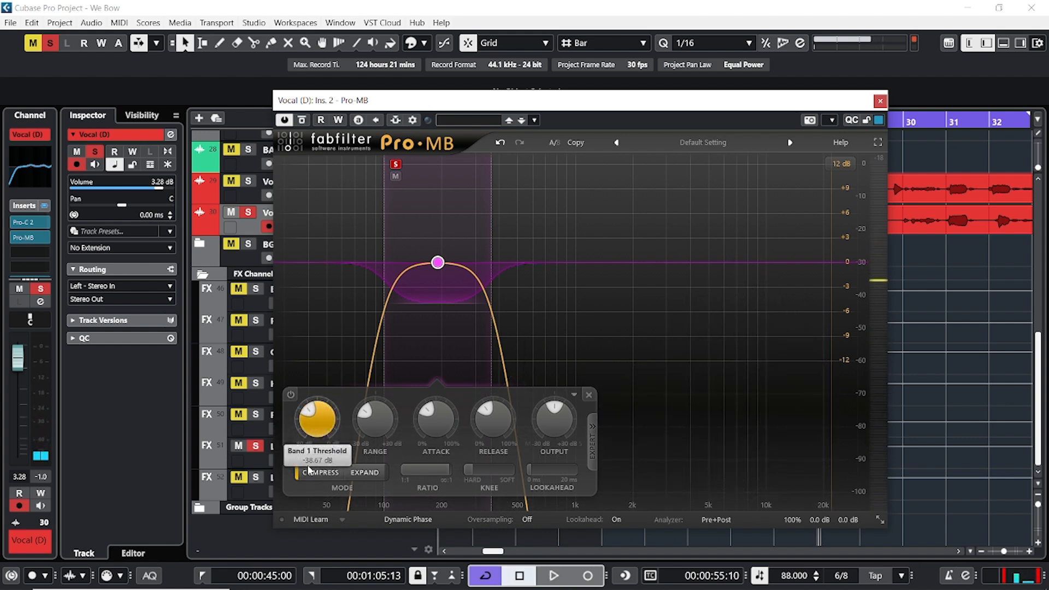
drag(310, 495, 310, 490)
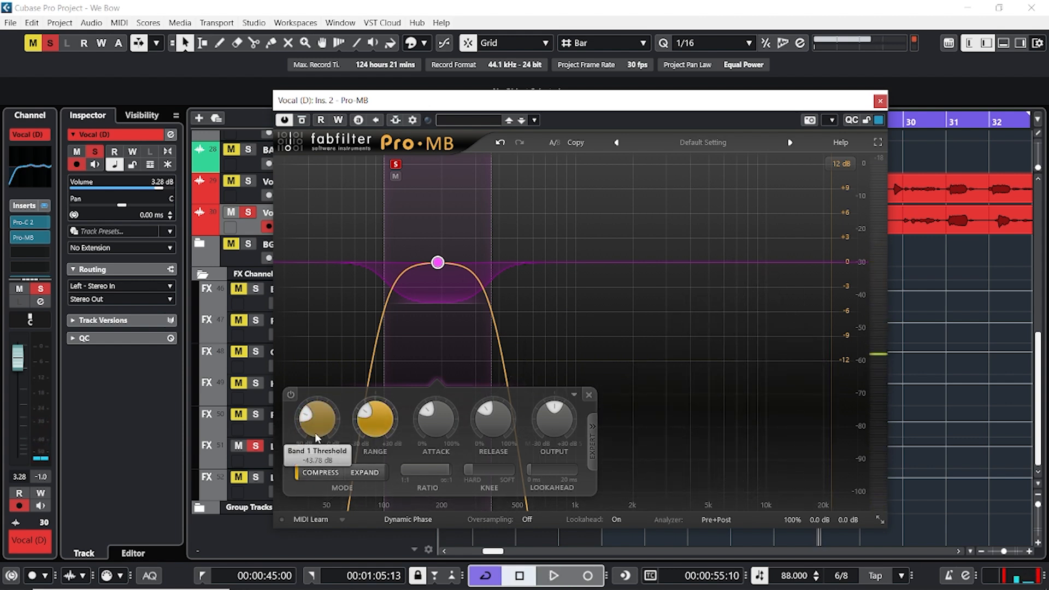
key(space)
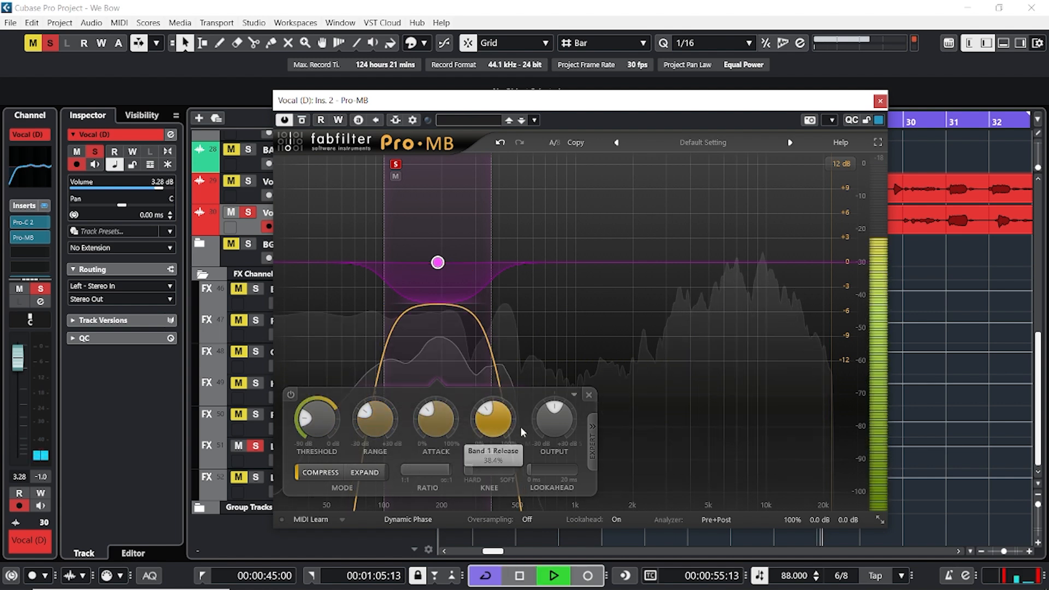
drag(549, 429, 547, 437)
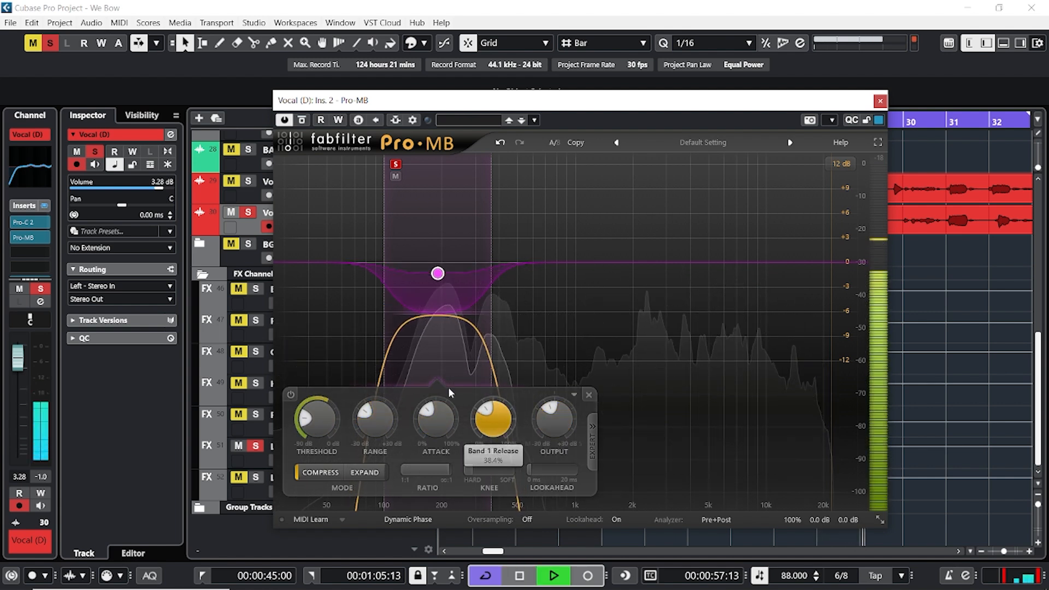
Unsolo the low-mid band and audition its compression within the full vocal.
key(space)
click(396, 165)
key(space)
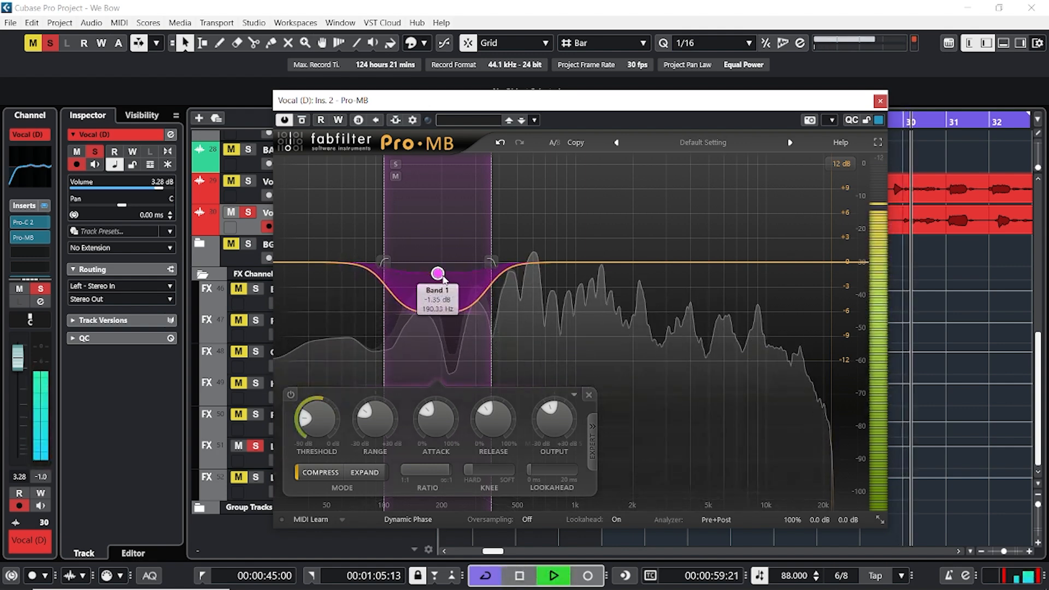
key(space)
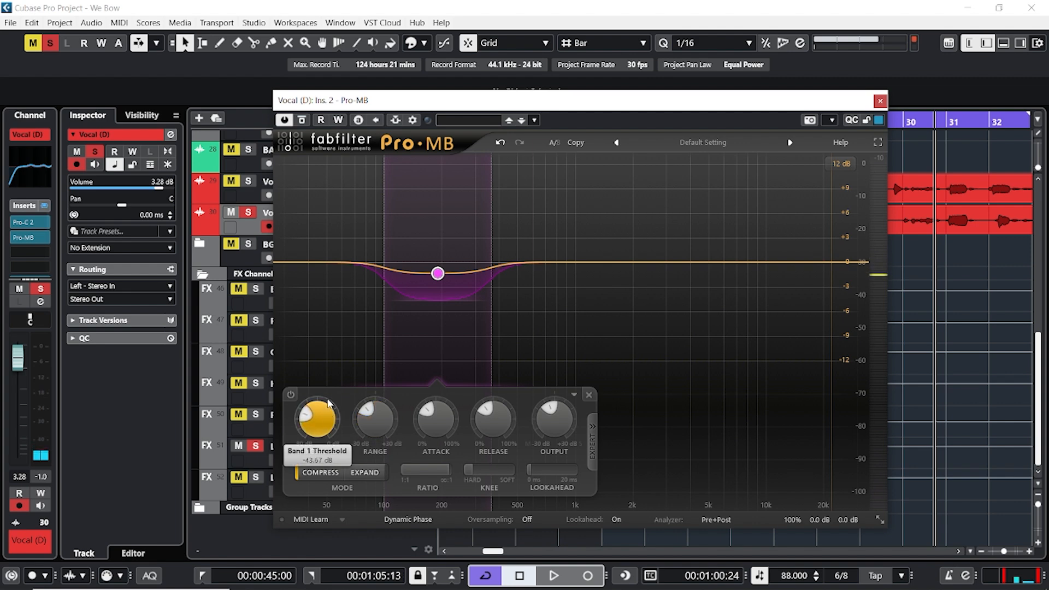
key(space)
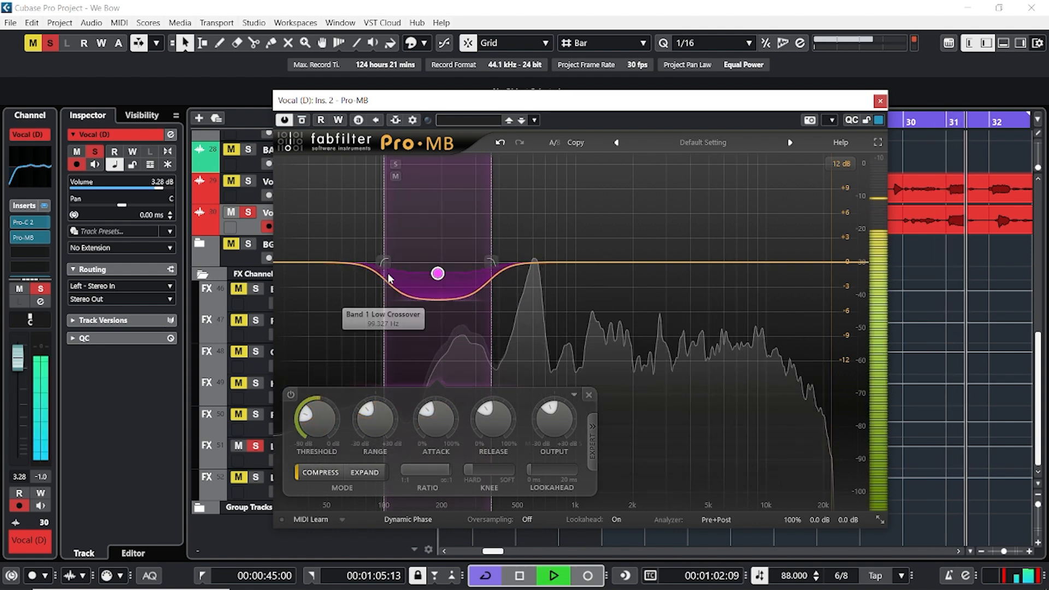
key(space)
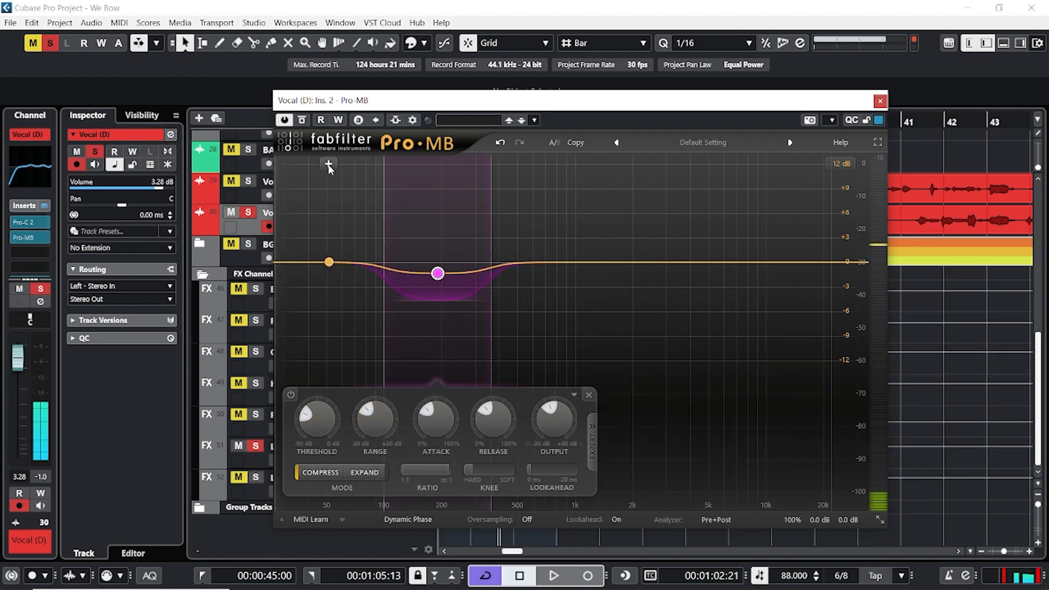
Add a low band below about 95 Hz, solo it, and play the vocal through it.
click(328, 166)
click(287, 164)
drag(384, 264, 381, 267)
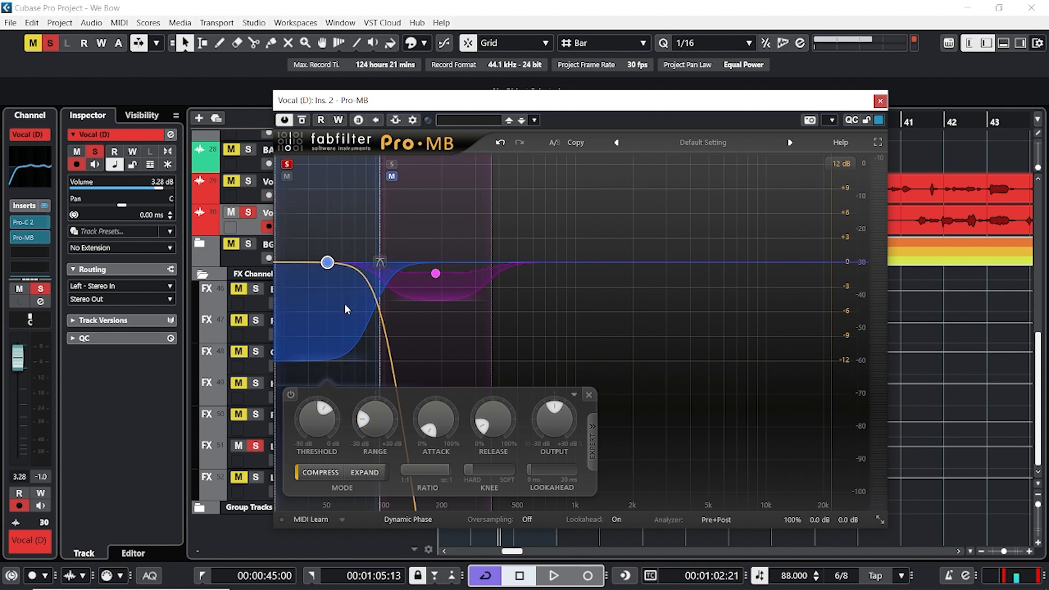
key(space)
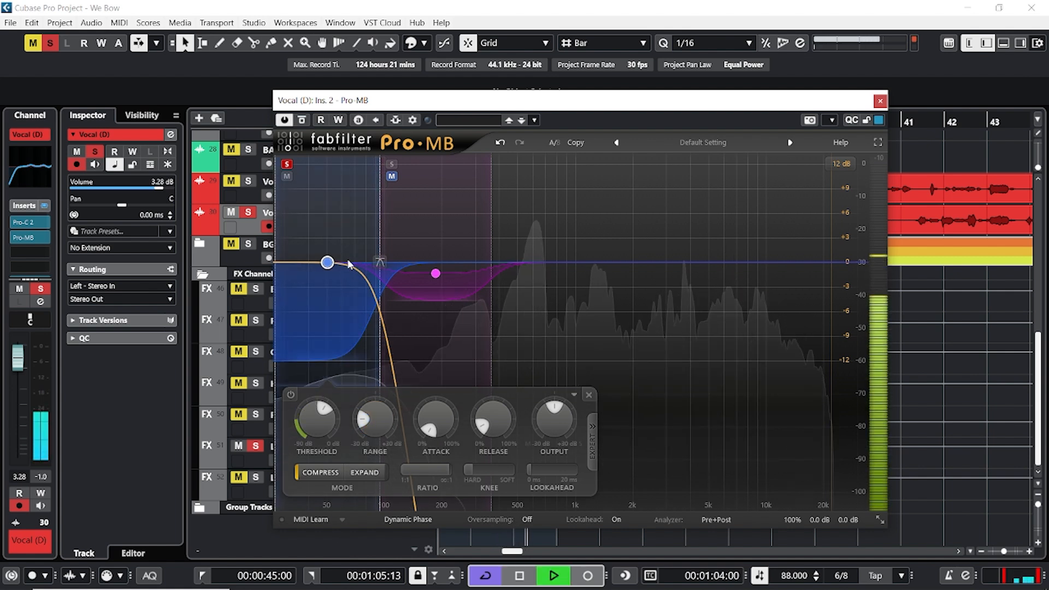
key(space)
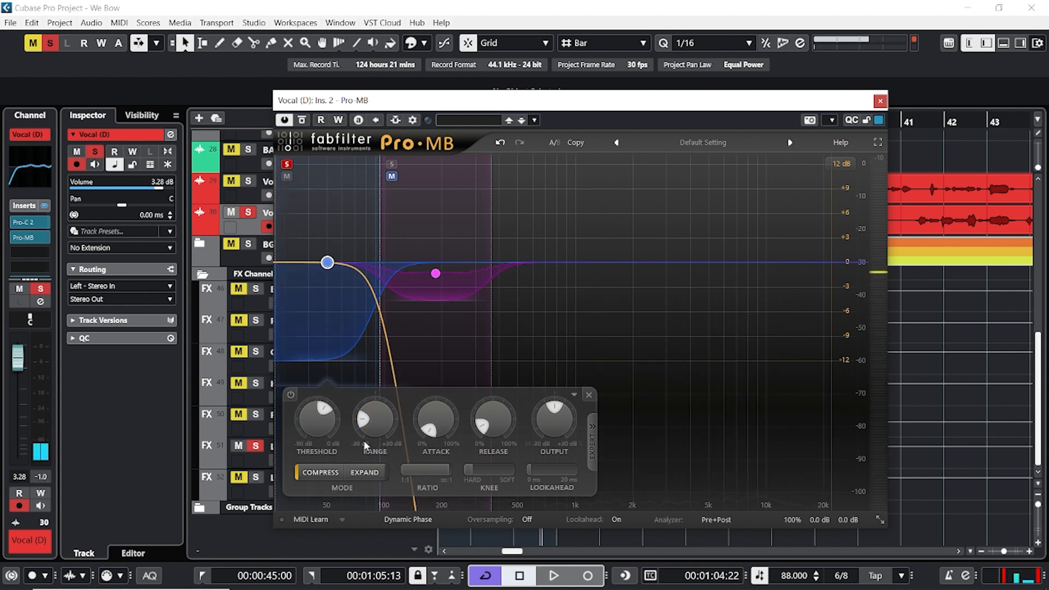
Try a range of +10.85 dB on the soloed low band during playback, and return the range to a negative setting.
drag(370, 430, 363, 349)
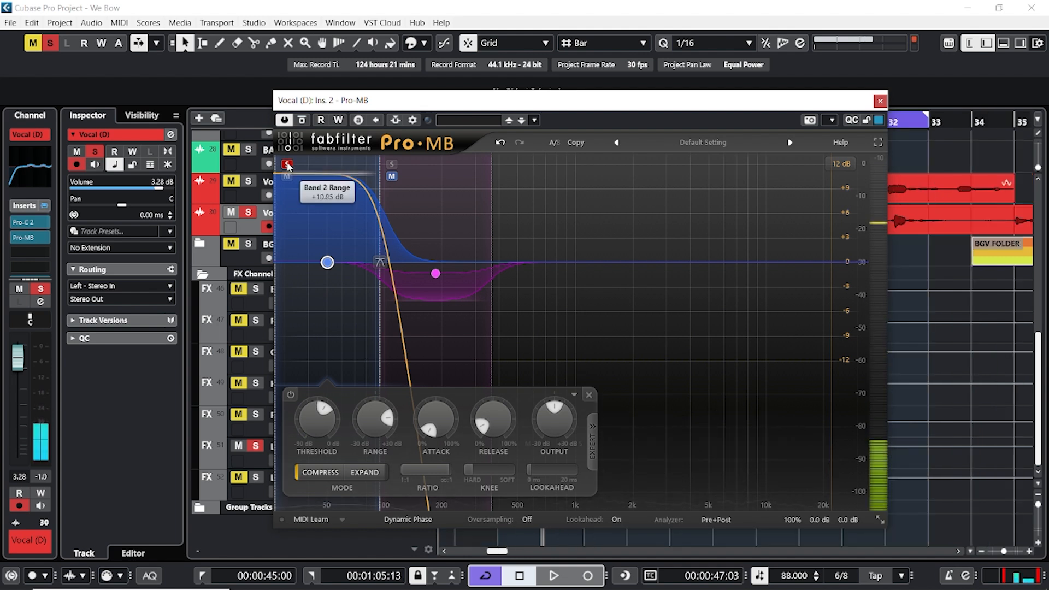
mouse_move(288, 166)
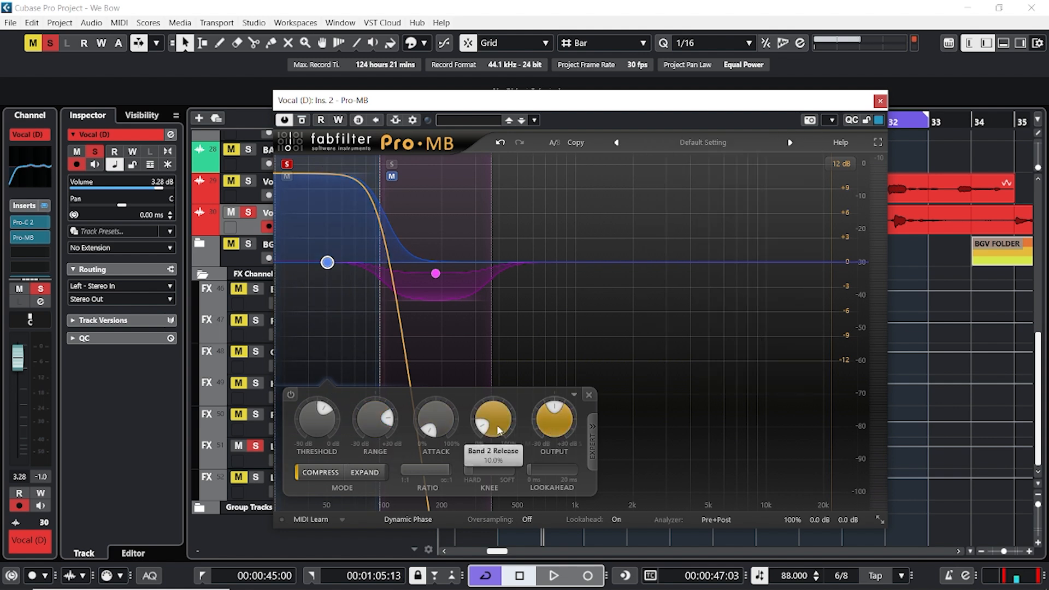
key(space)
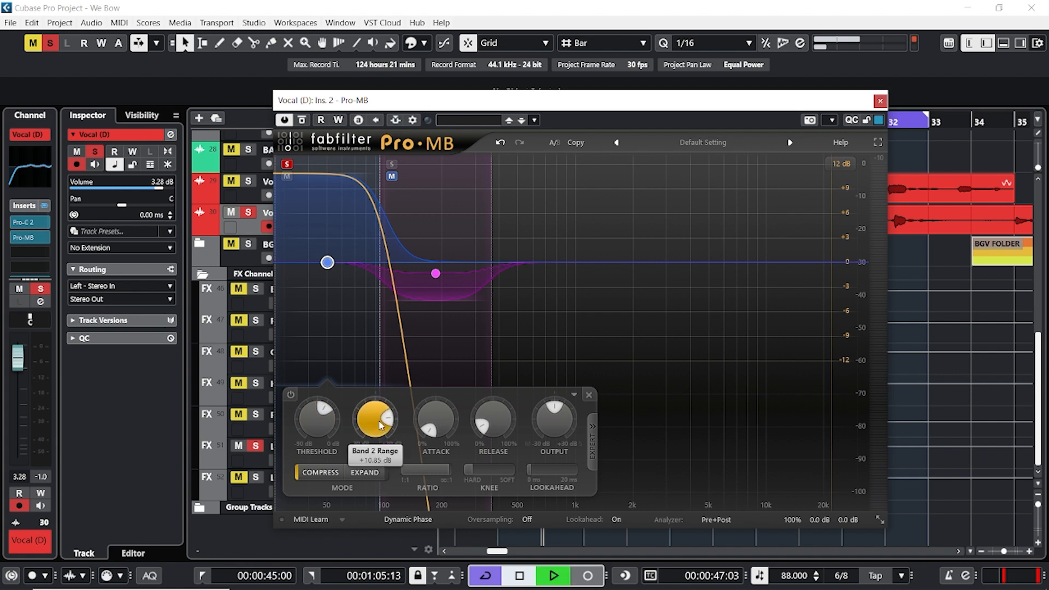
mouse_move(368, 414)
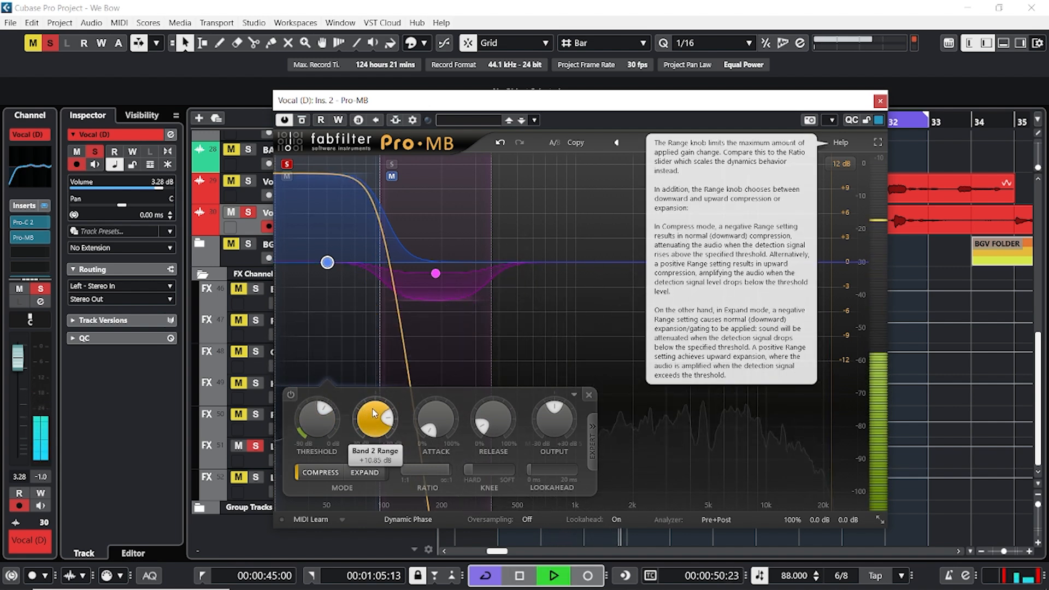
drag(374, 413, 363, 475)
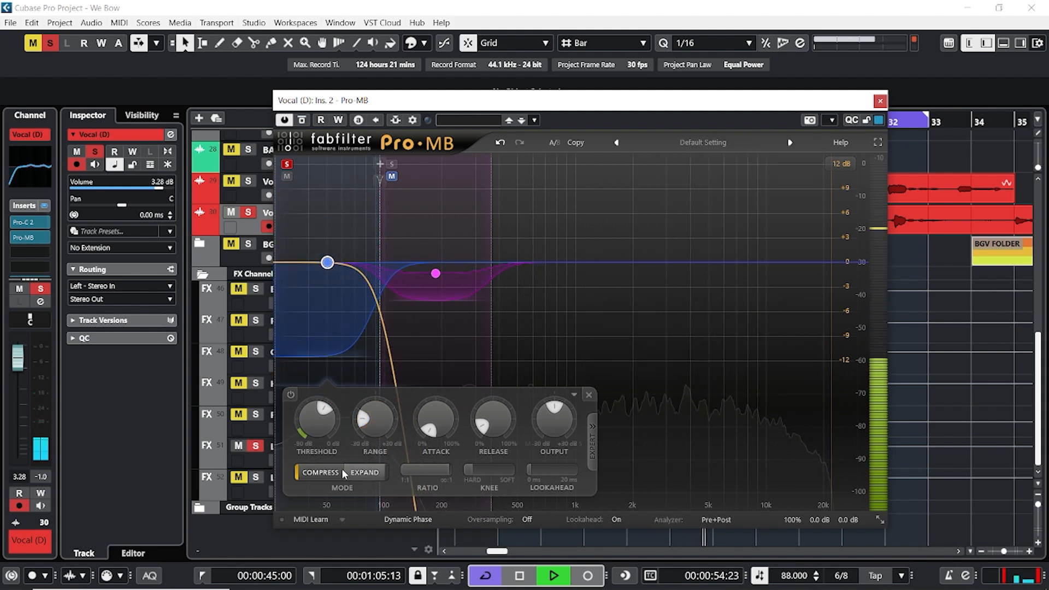
Lower the low band's threshold and deepen its negative range, set its output to -1.20 dB, and unsolo it.
key(space)
drag(317, 420, 311, 487)
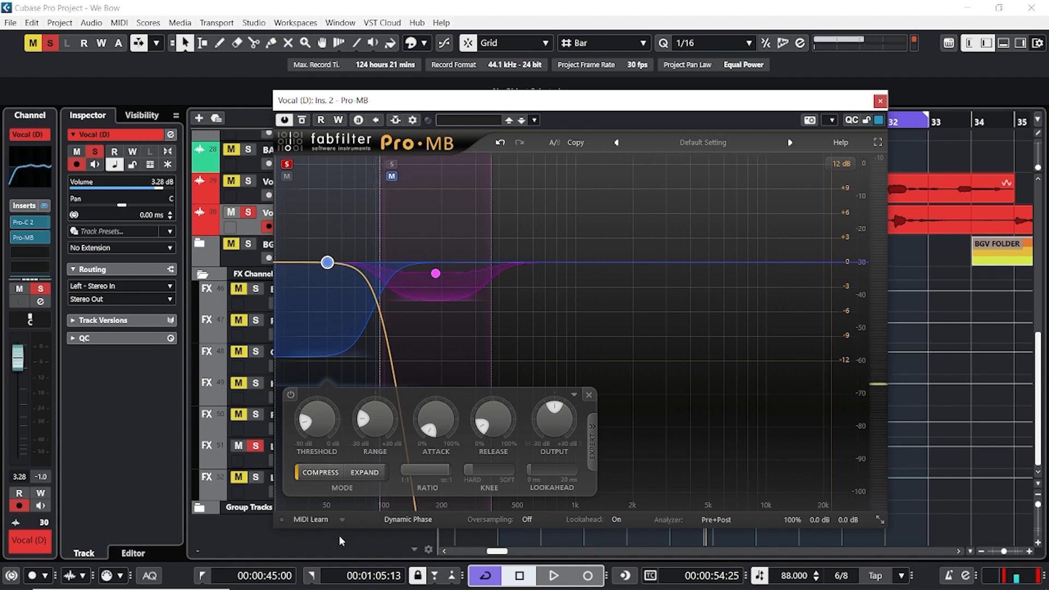
key(space)
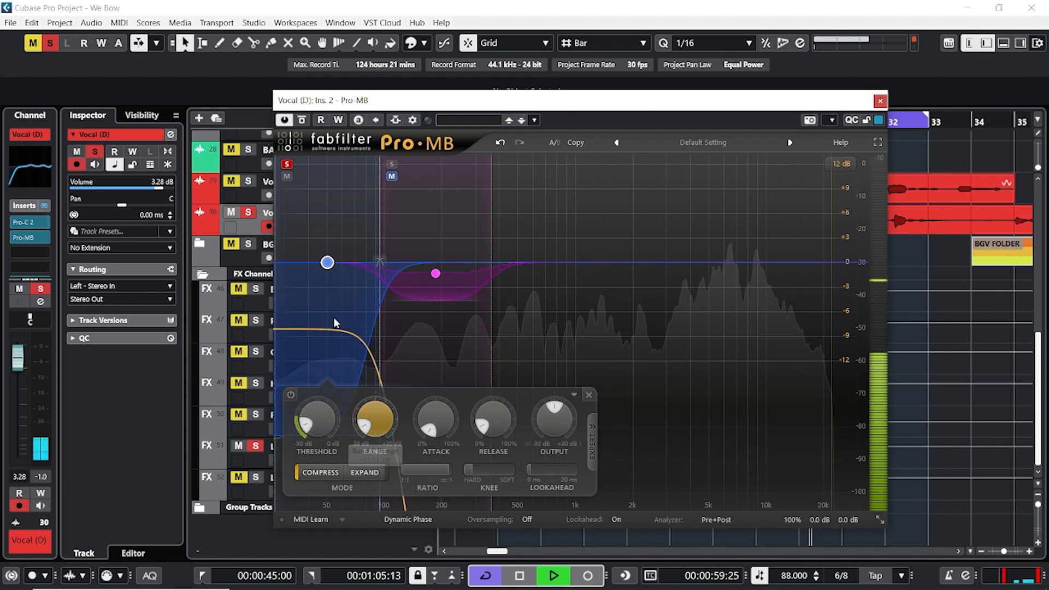
drag(326, 265, 327, 273)
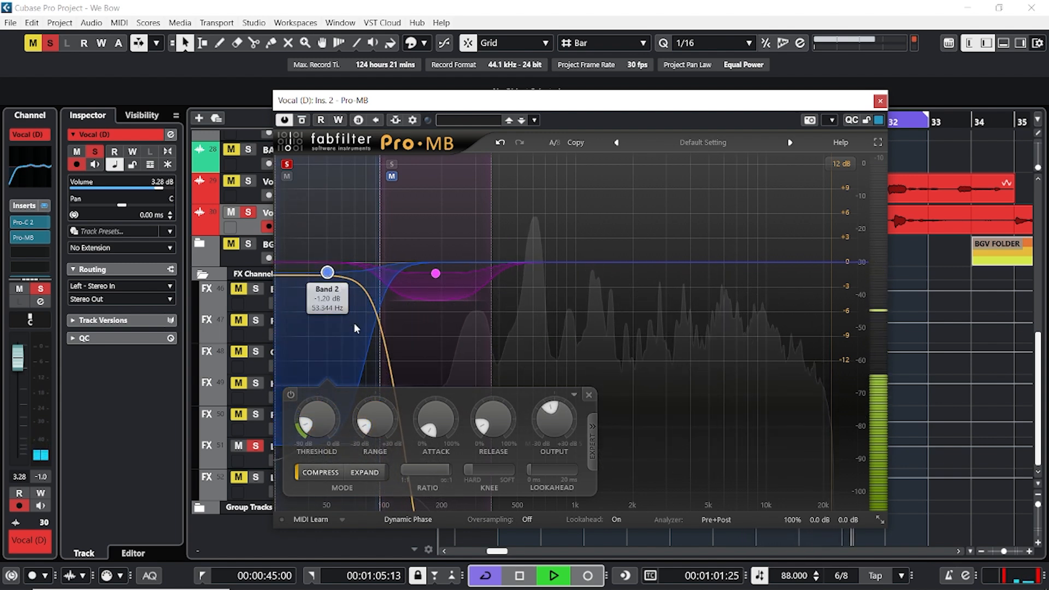
key(space)
click(287, 165)
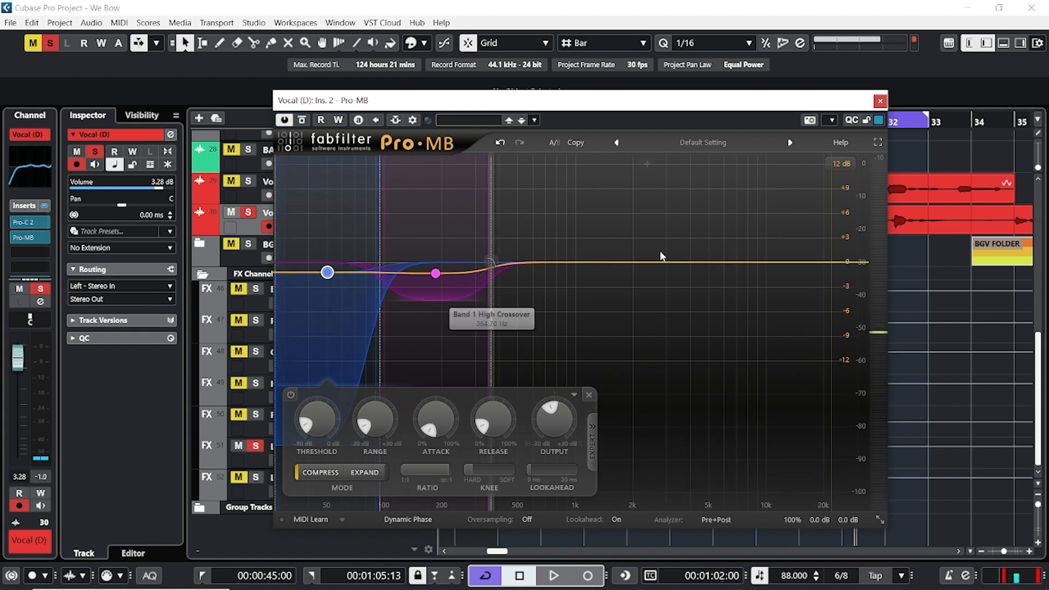
Add a high band above about 15 kHz, solo it to adjust output, range and threshold during playback, and audition it unsoloed.
click(822, 168)
drag(793, 261, 802, 262)
click(812, 165)
key(space)
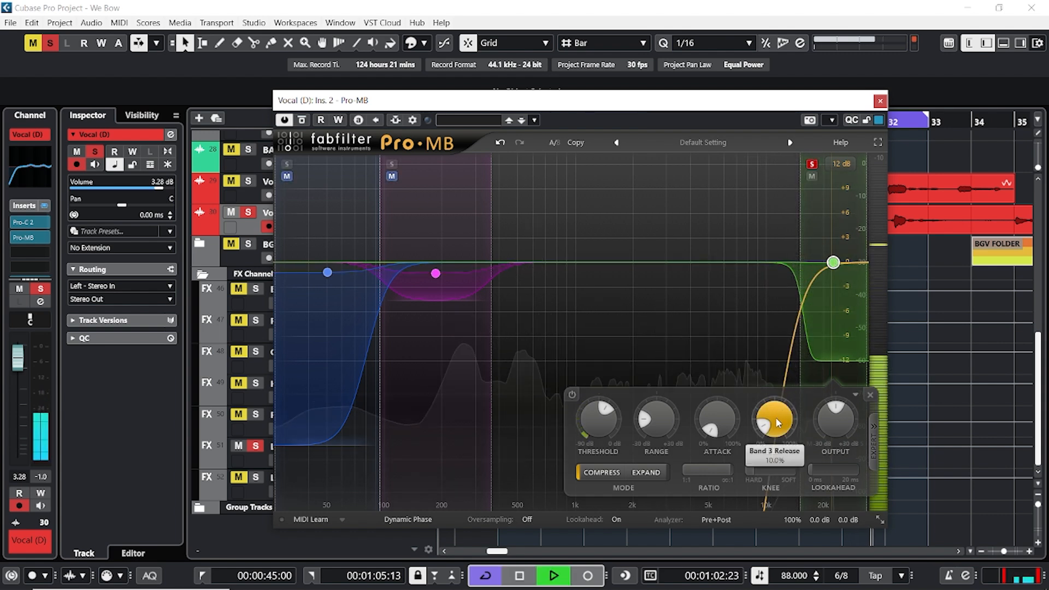
mouse_move(836, 419)
mouse_down()
mouse_move(849, 336)
mouse_move(843, 418)
mouse_up()
drag(655, 425, 655, 399)
drag(598, 422, 584, 439)
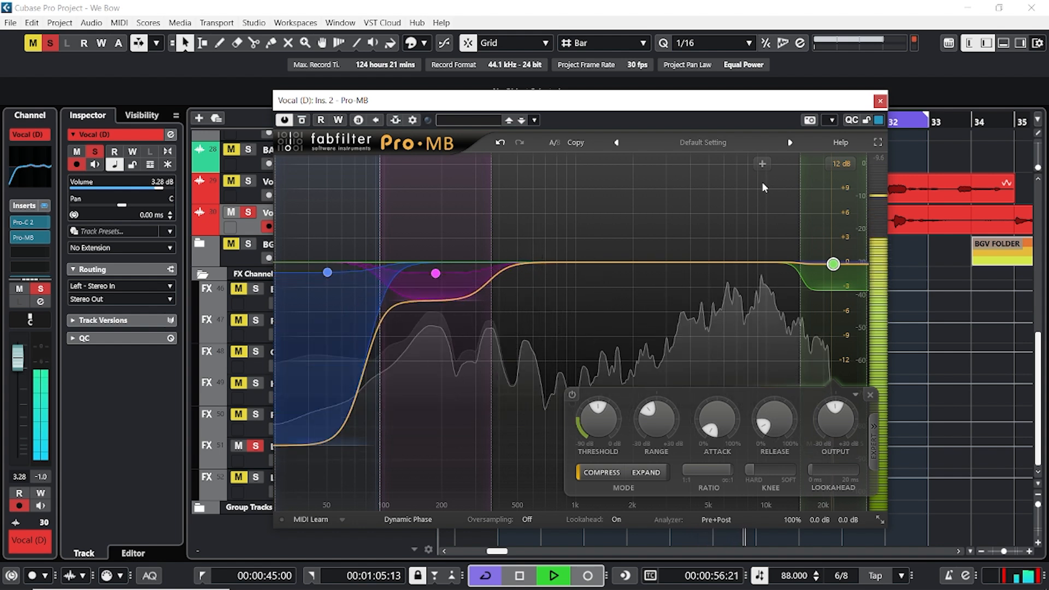
key(space)
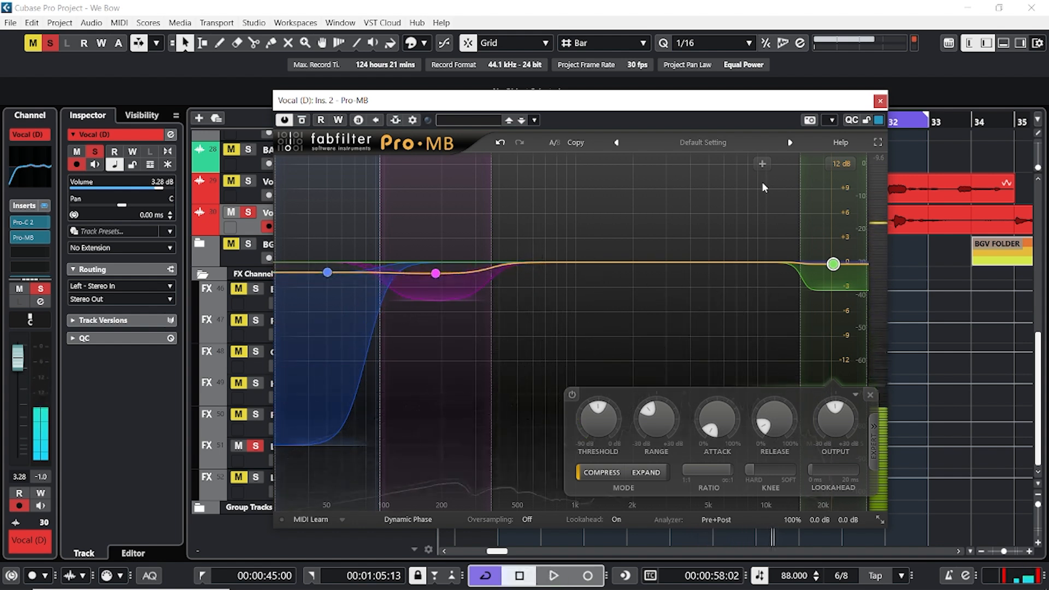
Add a band around 7.5 kHz with a slightly positive range, audition it, and close Pro-MB.
click(740, 164)
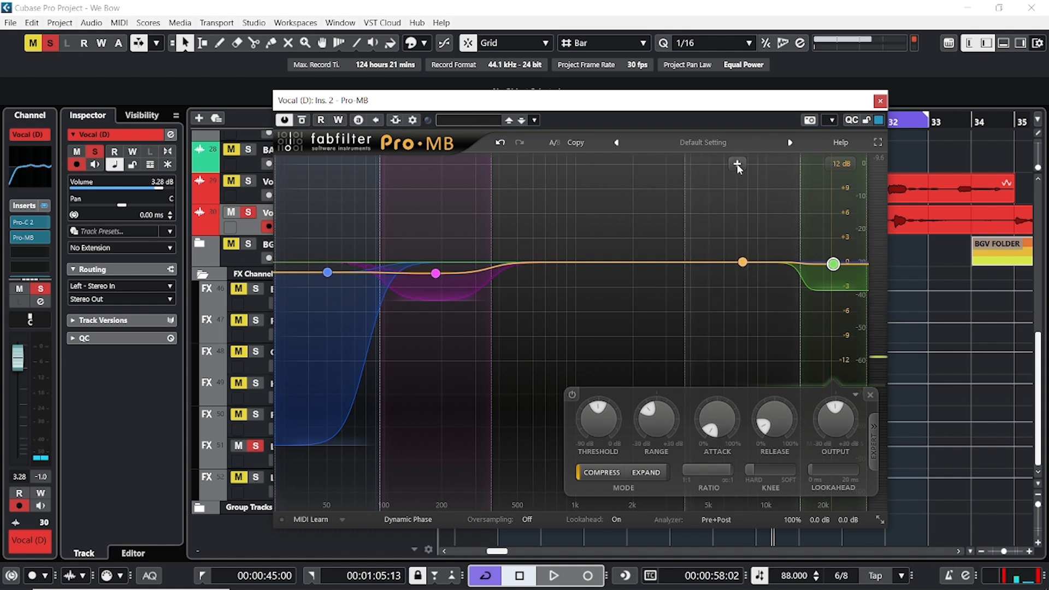
click(737, 165)
drag(655, 418, 658, 346)
key(space)
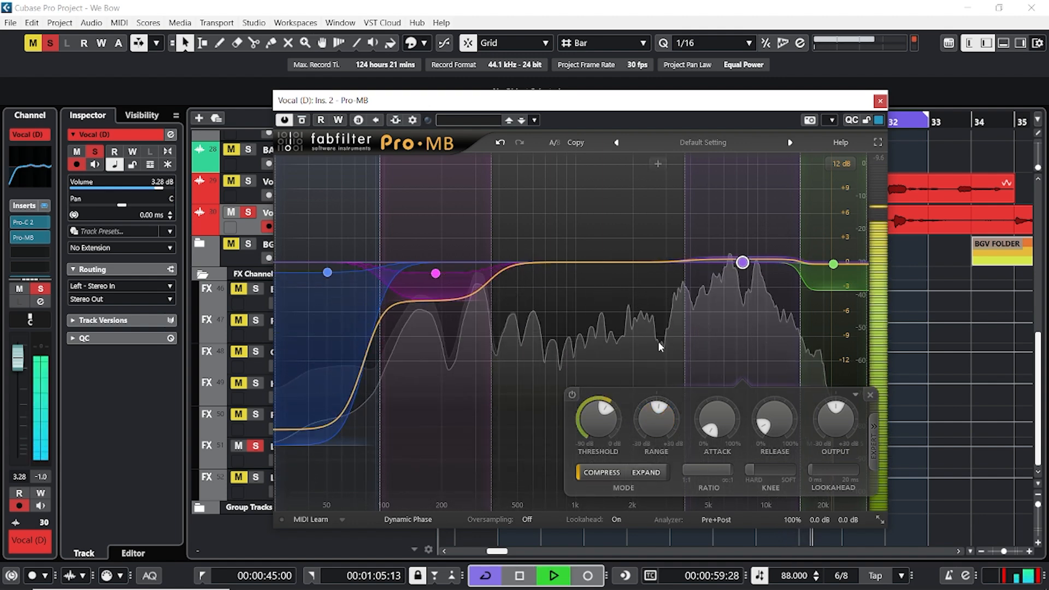
key(space)
click(880, 101)
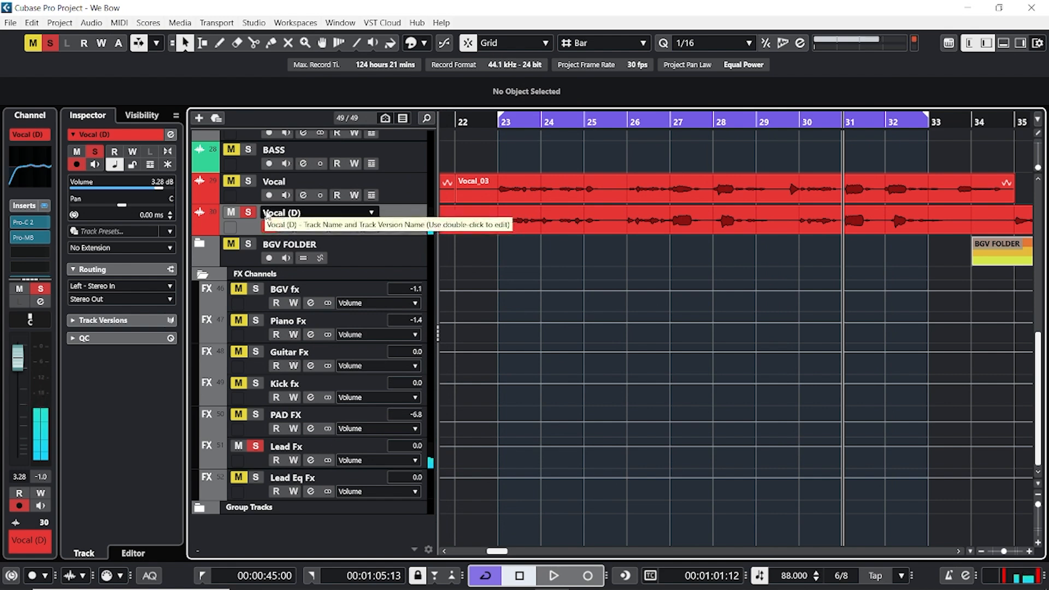
Open the Vocal (D) channel settings and load the Fresh Air plug-in into its third insert slot.
click(303, 227)
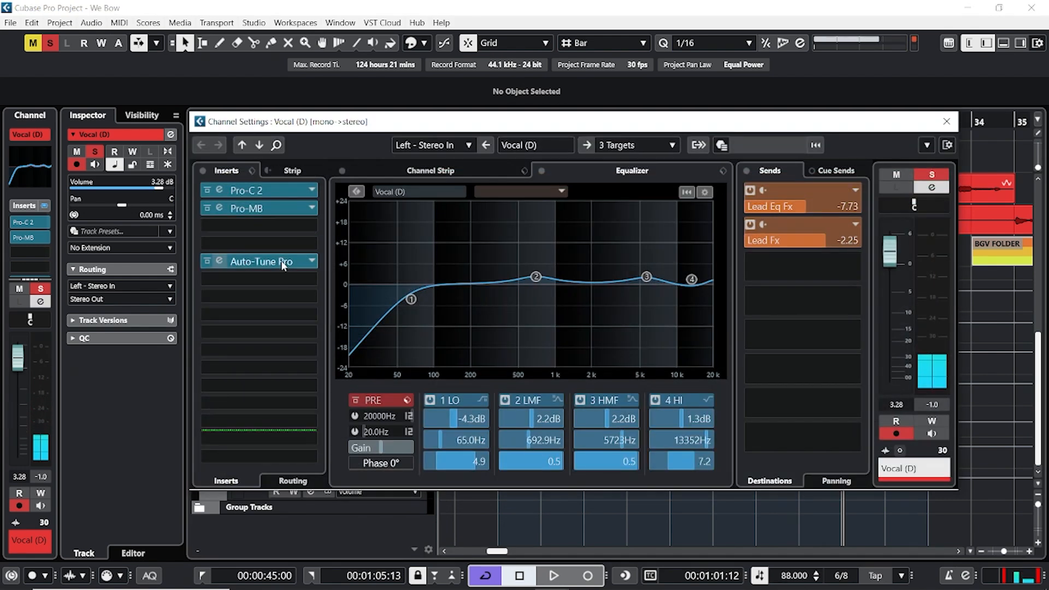
click(274, 226)
text(fresh)
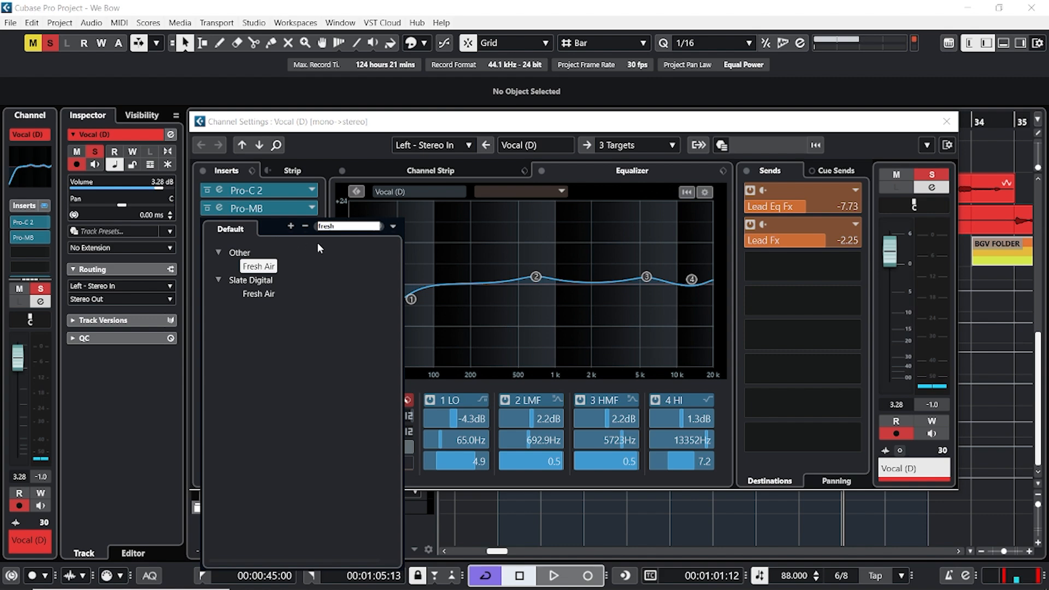
click(265, 268)
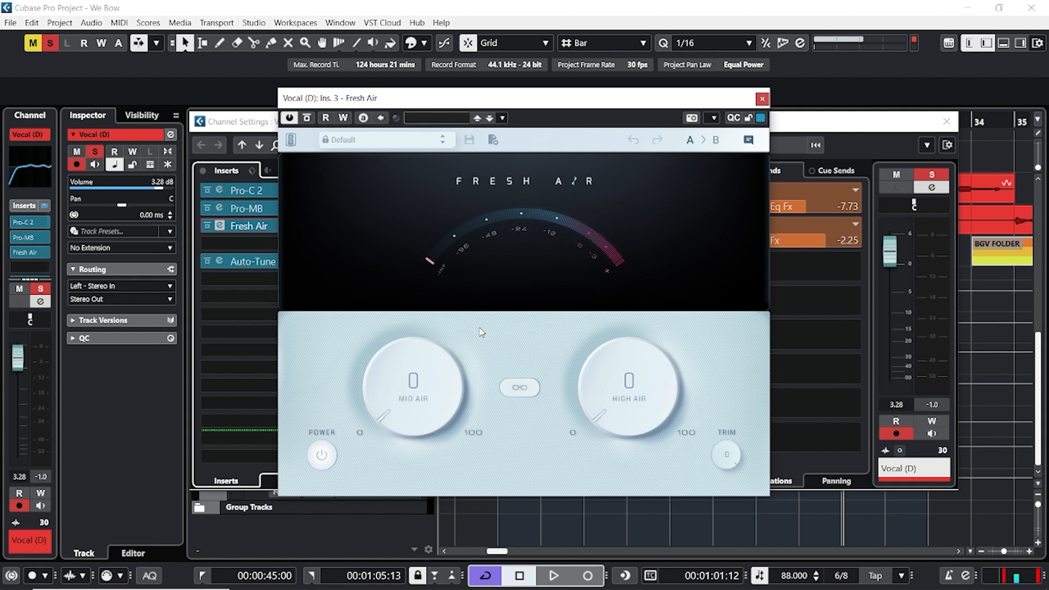
Set Fresh Air's Mid Air to 19 and High Air to 13 on Vocal (D) while checking them during playback.
drag(608, 389, 604, 359)
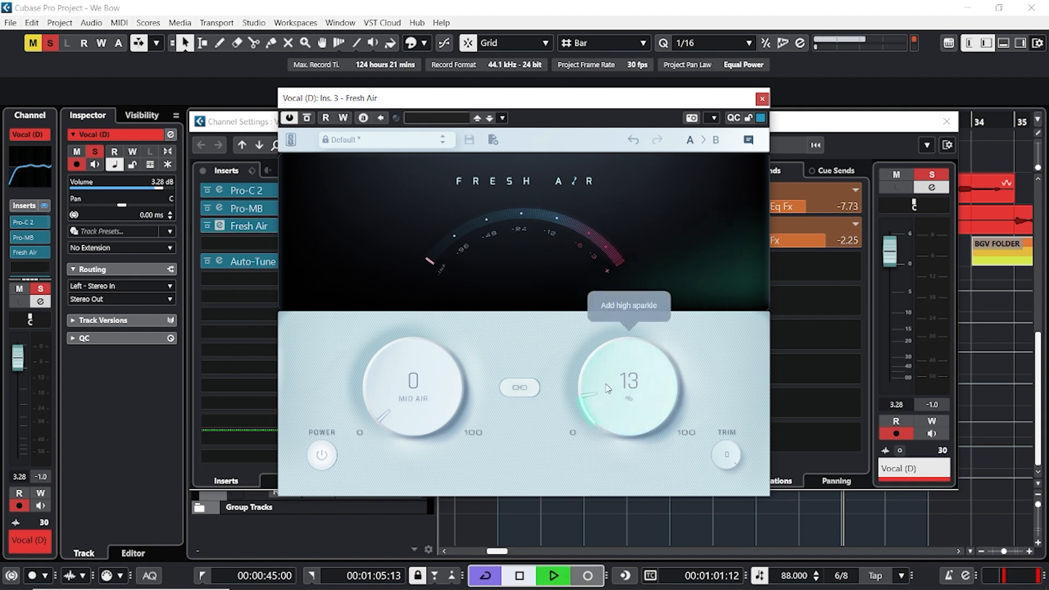
drag(606, 387, 579, 387)
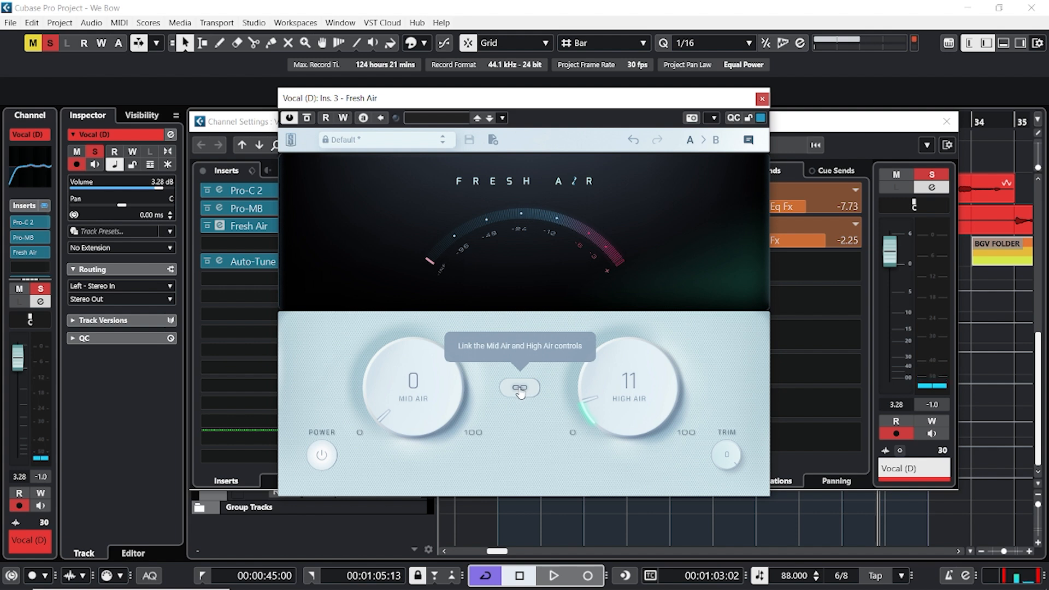
drag(414, 389, 415, 366)
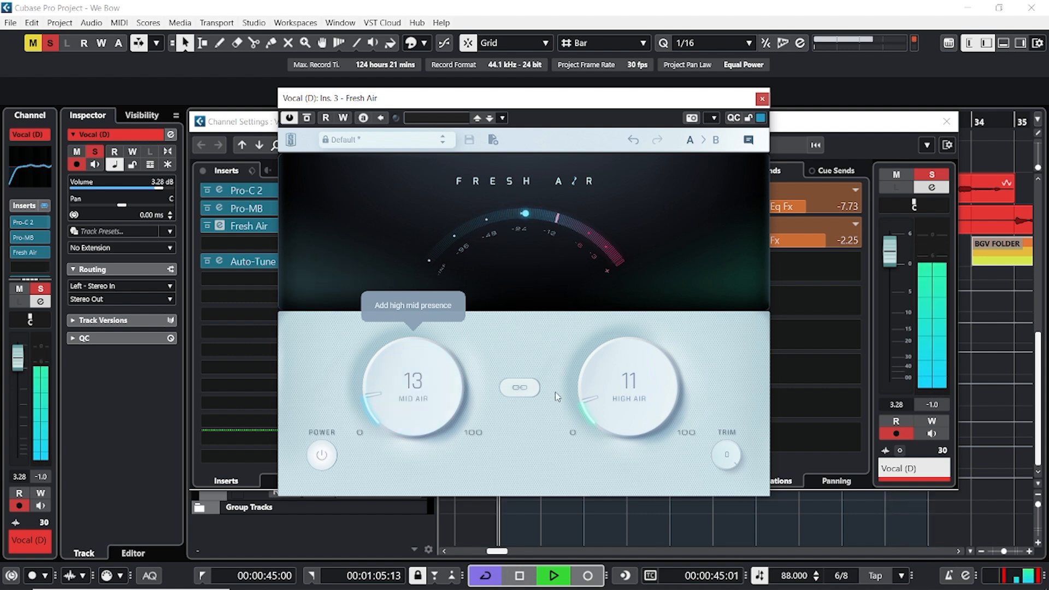
drag(604, 394, 604, 397)
drag(433, 389, 433, 387)
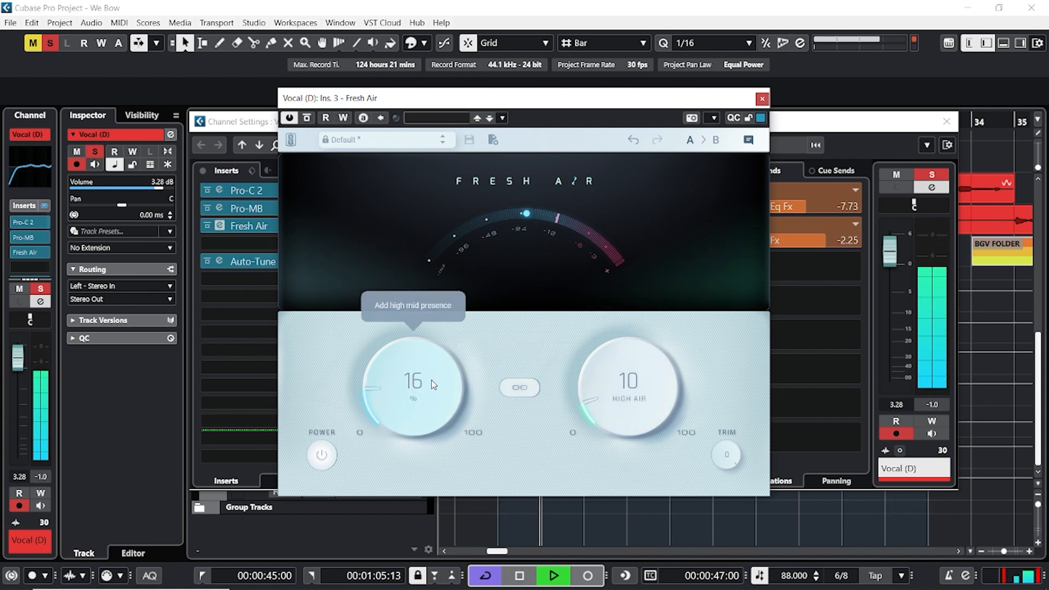
key(space)
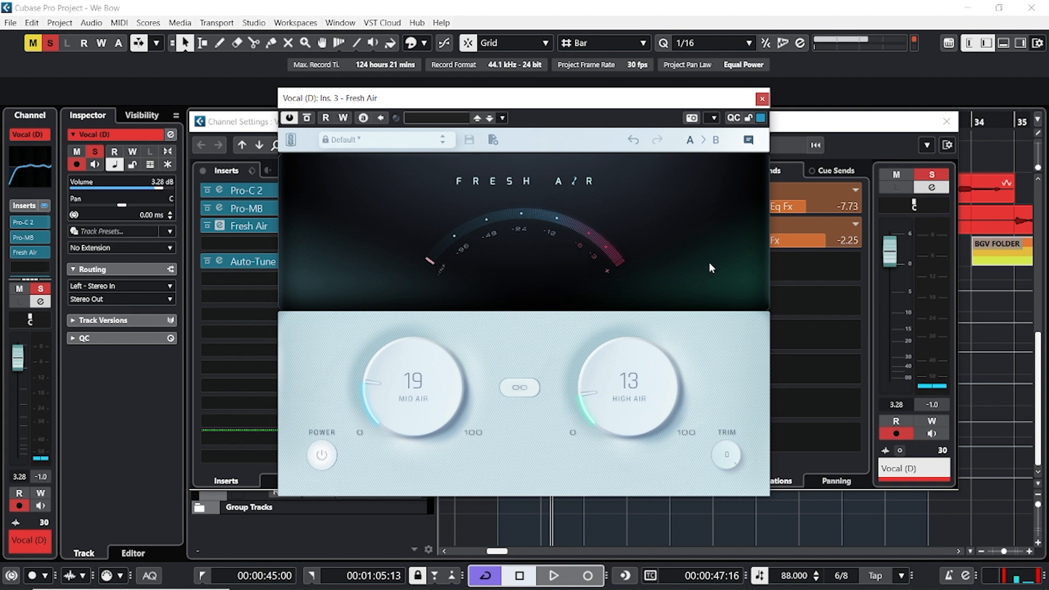
Audition the vocal with the Fresh Air settings and close the plug-in.
key(space)
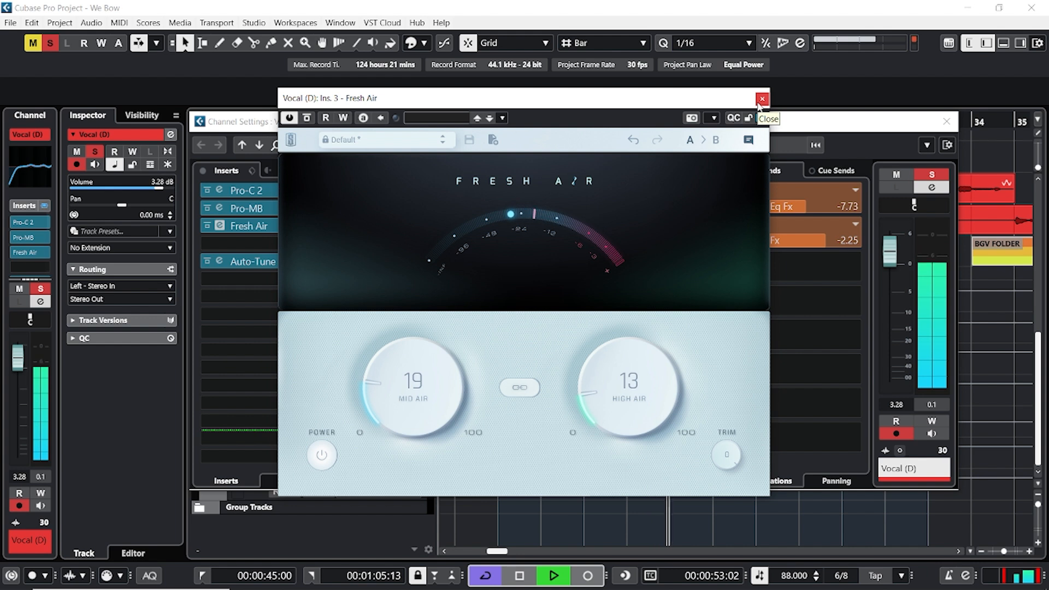
key(space)
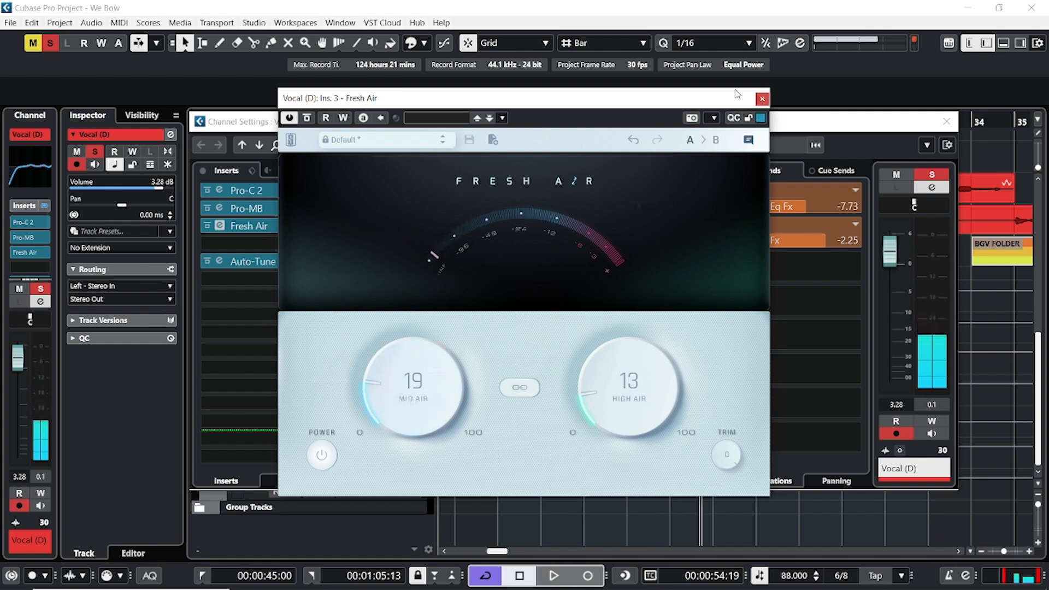
click(761, 99)
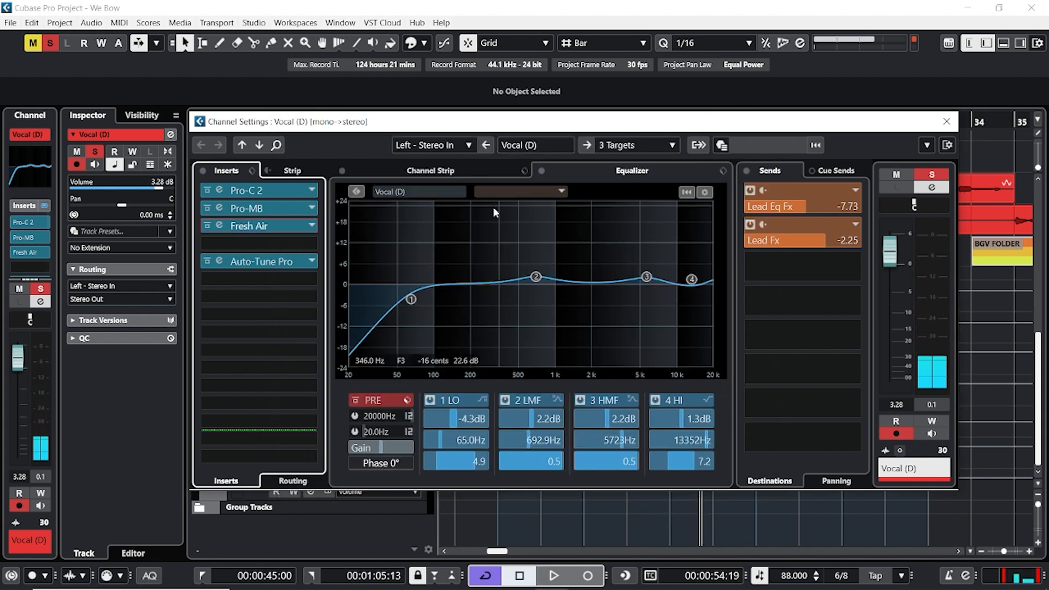
Lower the LMF band of Vocal (D)'s channel equalizer to -1.2 dB at about 636 Hz.
click(271, 191)
click(798, 105)
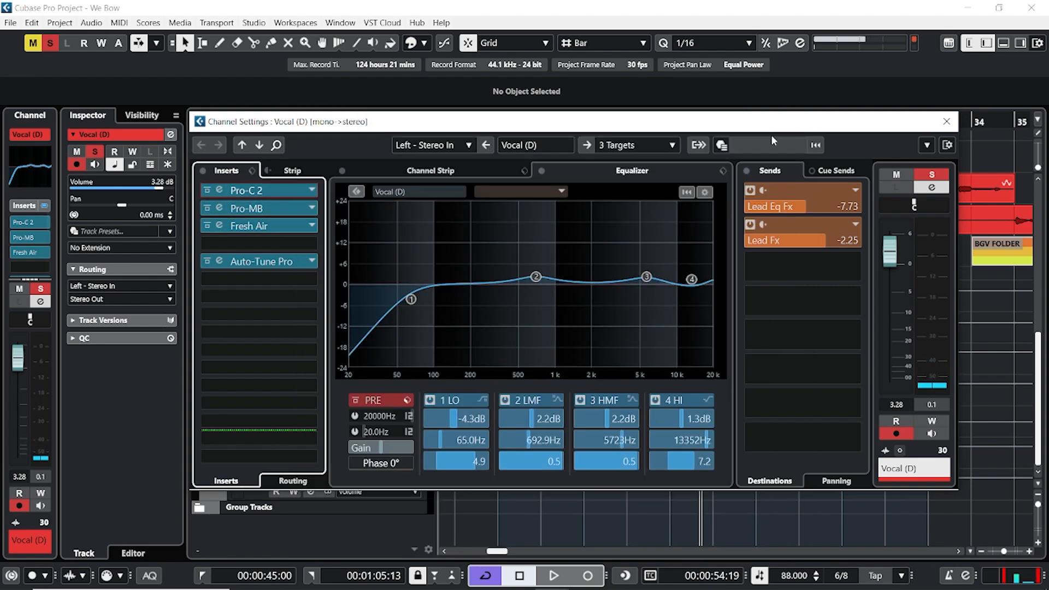
drag(536, 276, 533, 290)
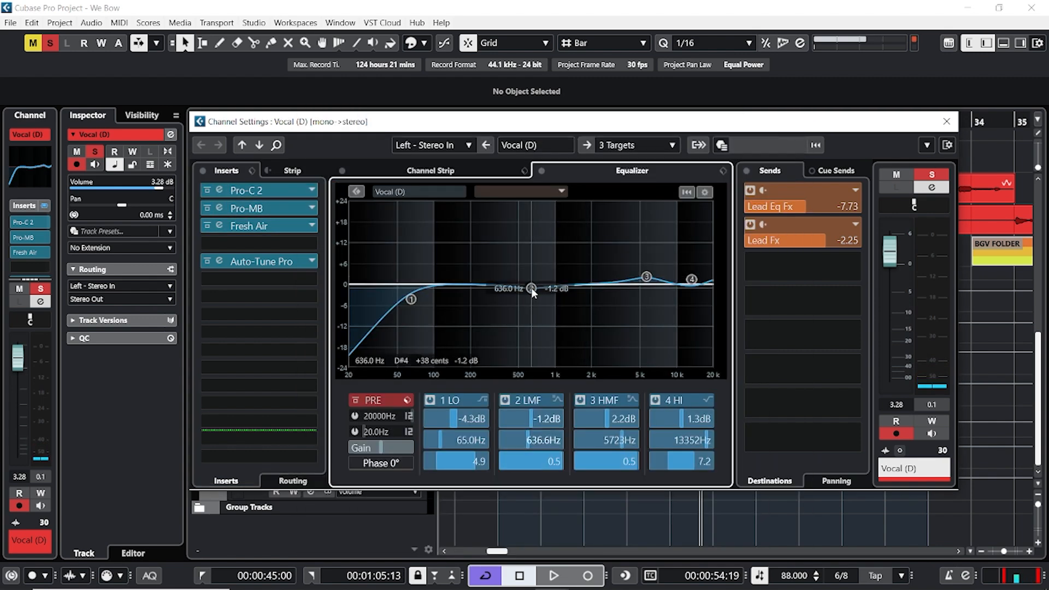
Lower the Pro-C 2 threshold on Vocal (D) to about -23 dB during playback and close the compressor.
key(space)
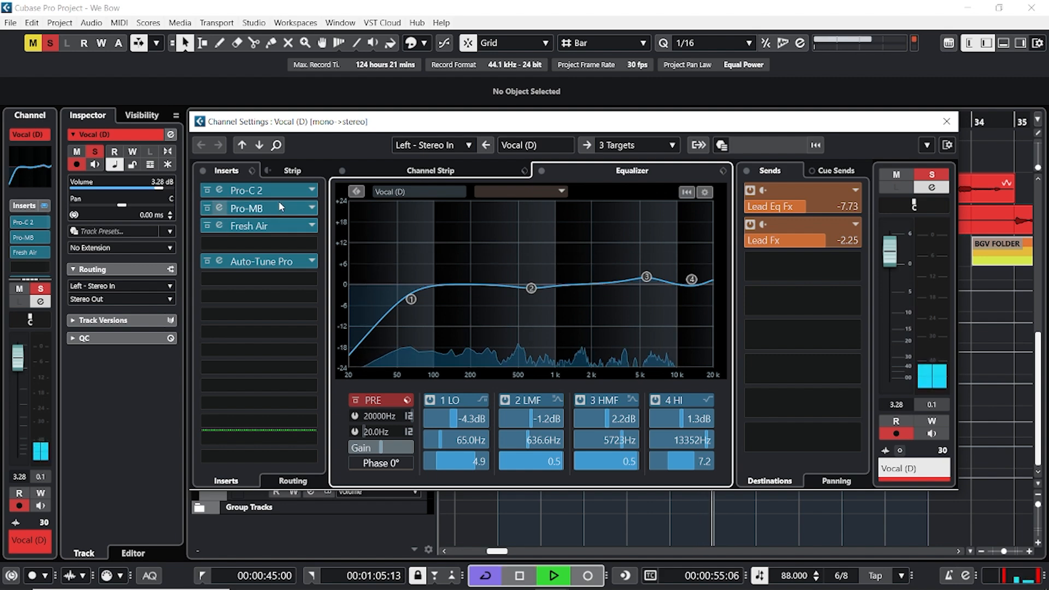
click(280, 187)
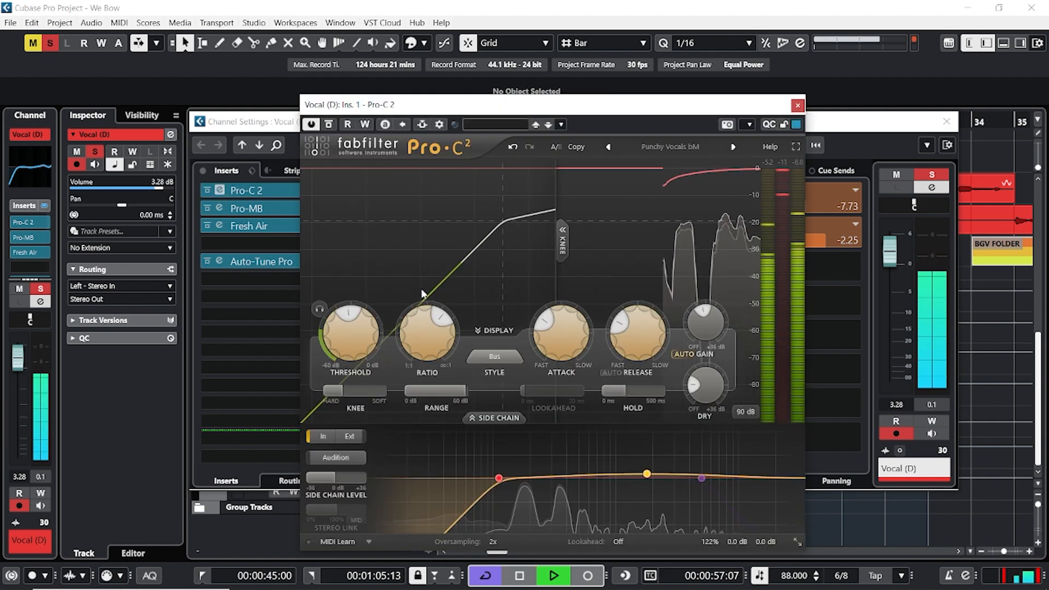
drag(339, 325, 340, 334)
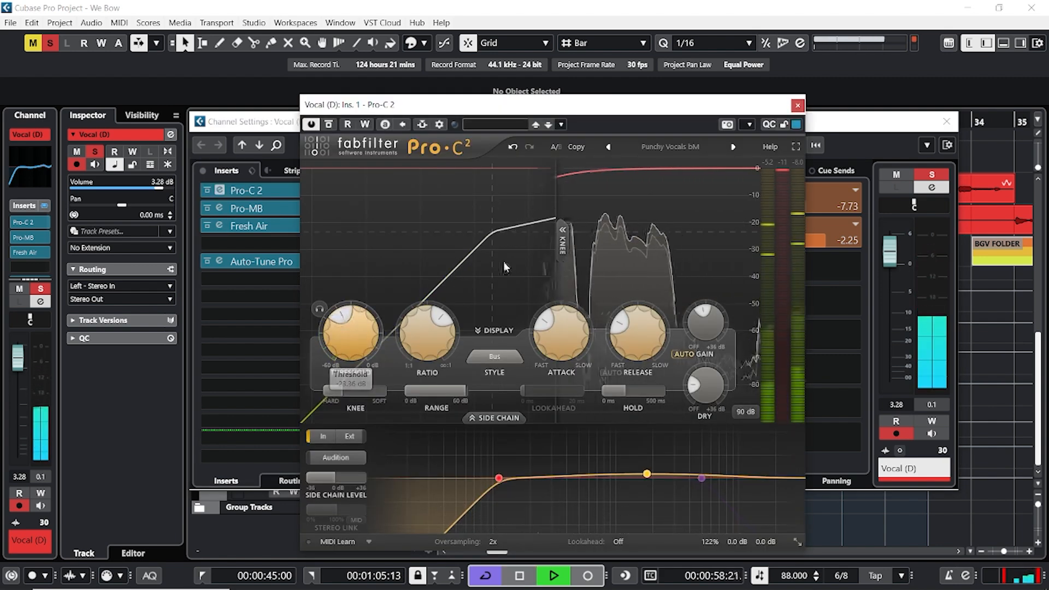
click(797, 106)
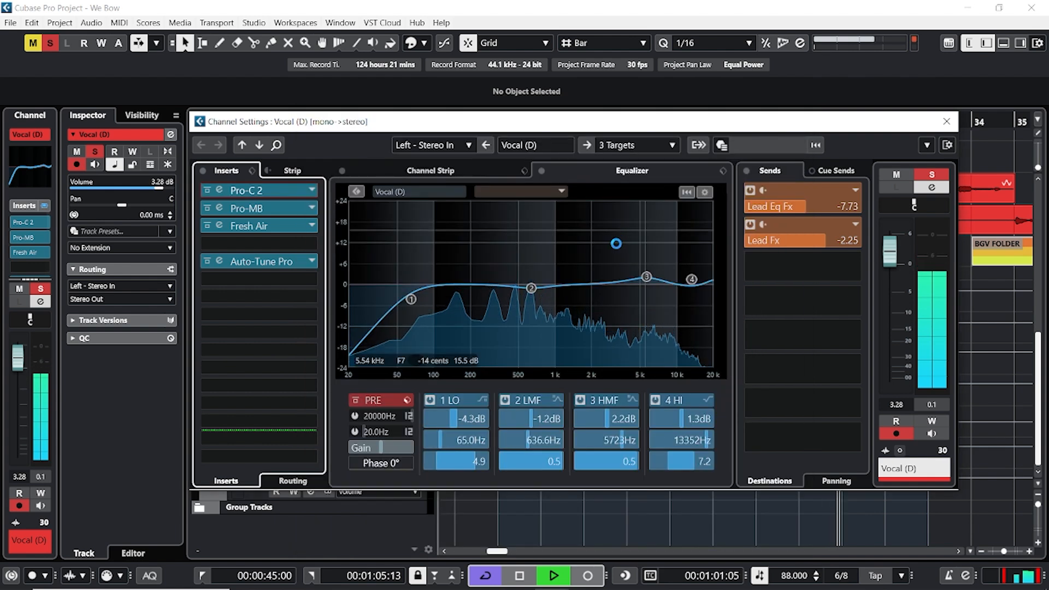
Reduce Vocal (D)'s send to Lead Fx to -3.65 dB during playback.
drag(798, 243, 793, 244)
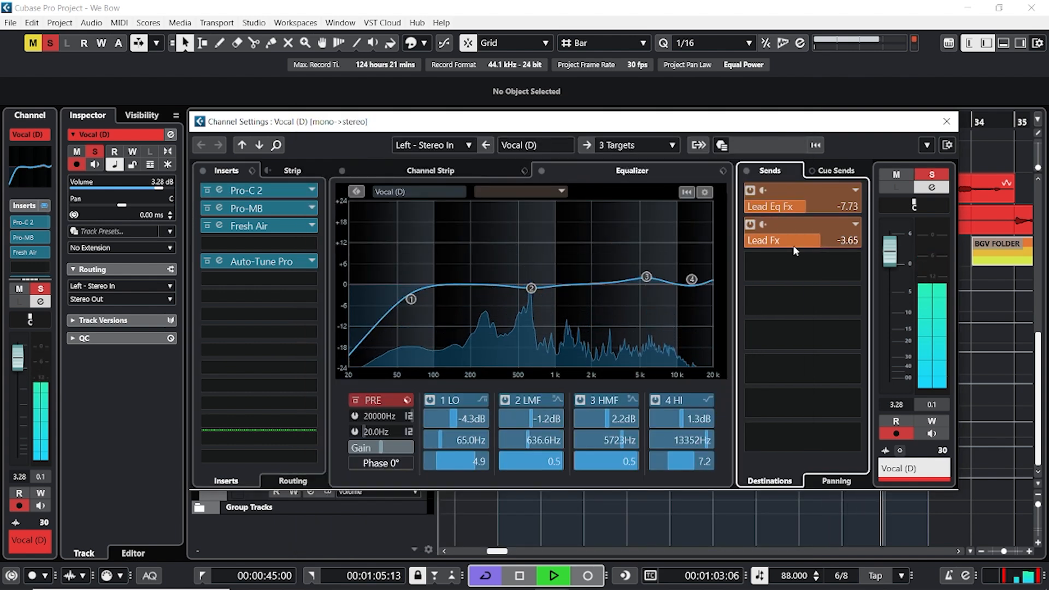
key(space)
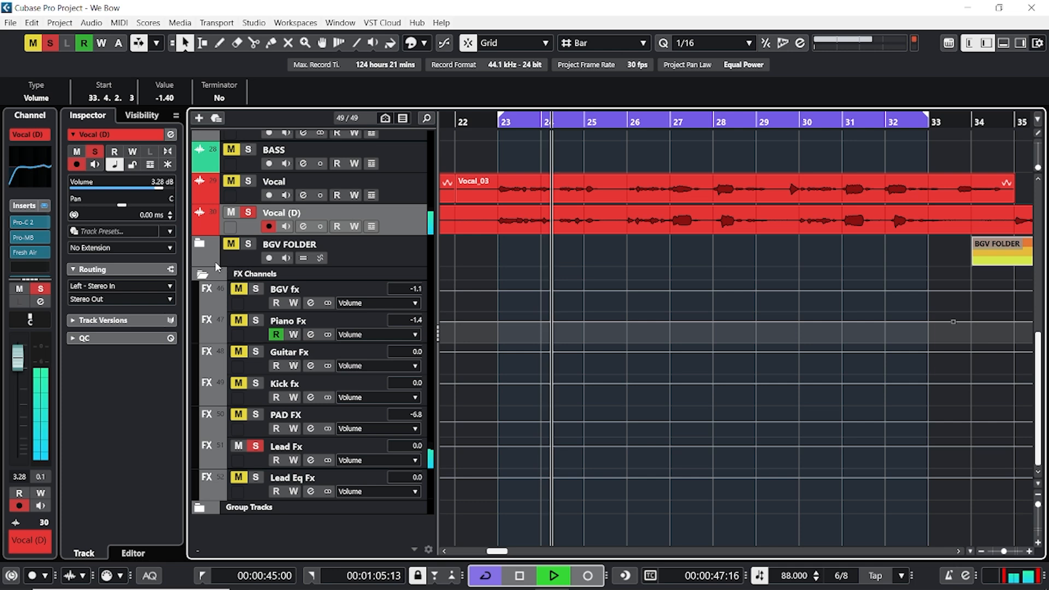
Collapse the FX Channels folder and extend the end of the playback cycle range to bar 35.
click(202, 274)
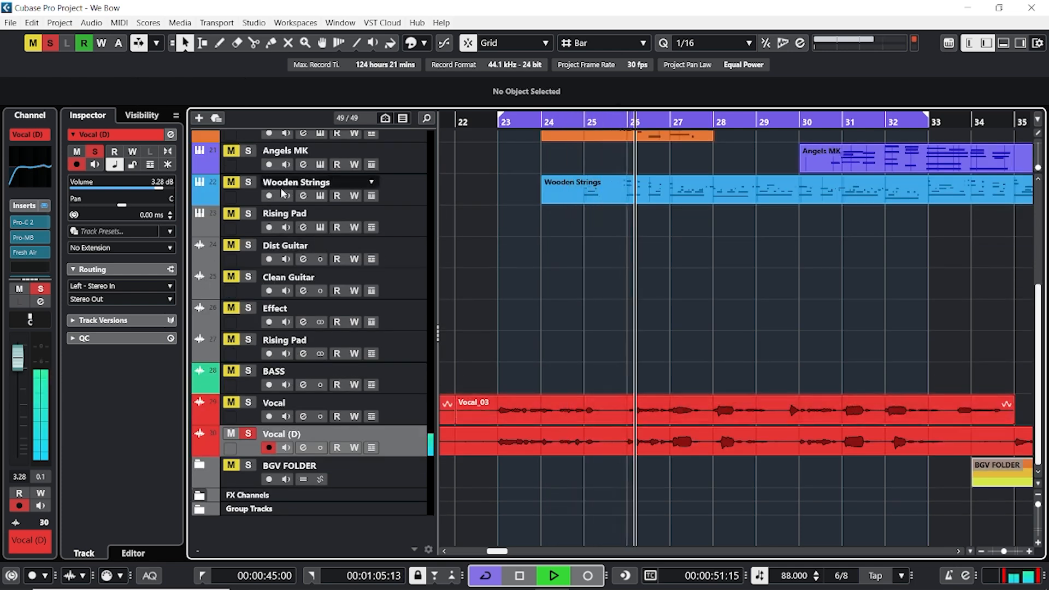
scroll(629, 349, up, 5)
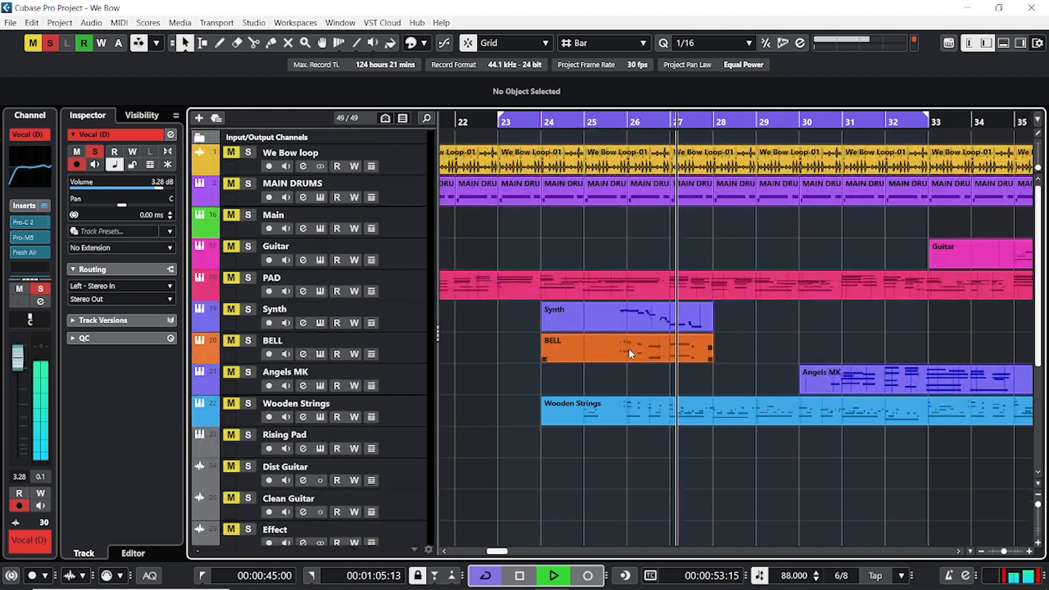
scroll(627, 348, down, 5)
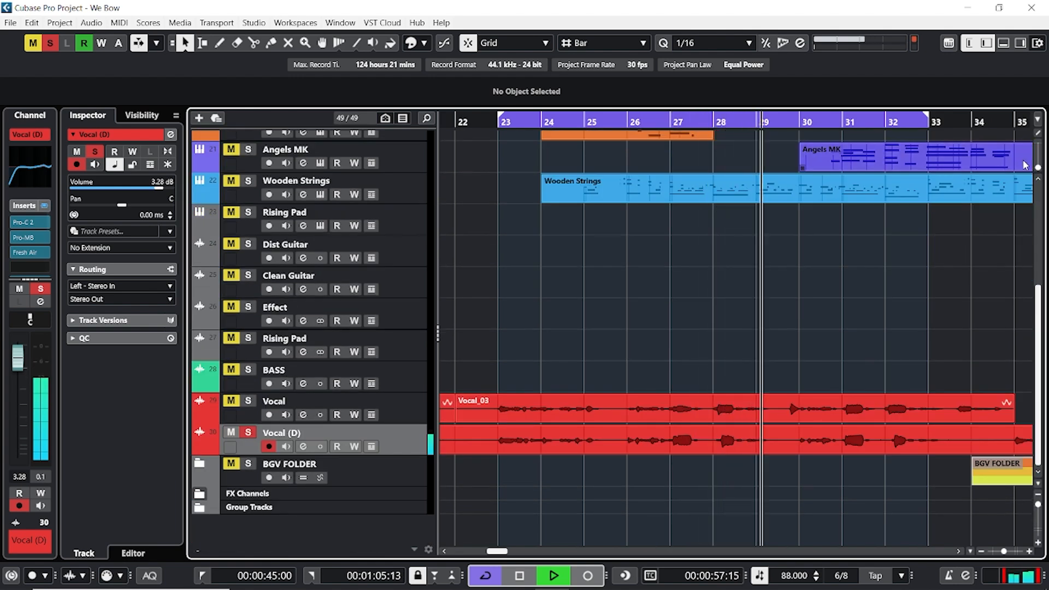
drag(926, 119, 1013, 119)
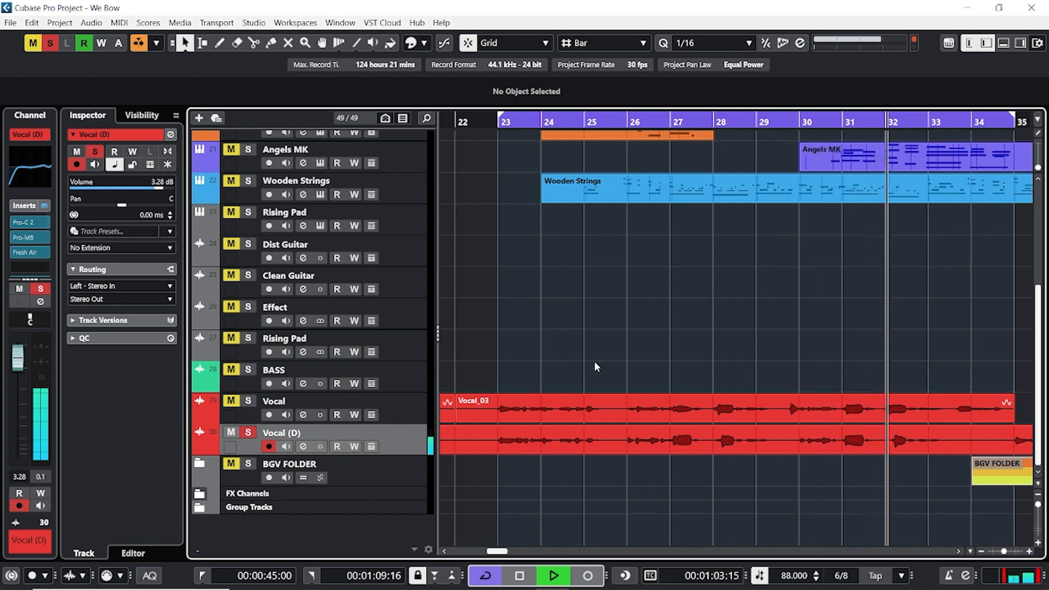
scroll(595, 361, left, 4)
scroll(595, 360, left, 13)
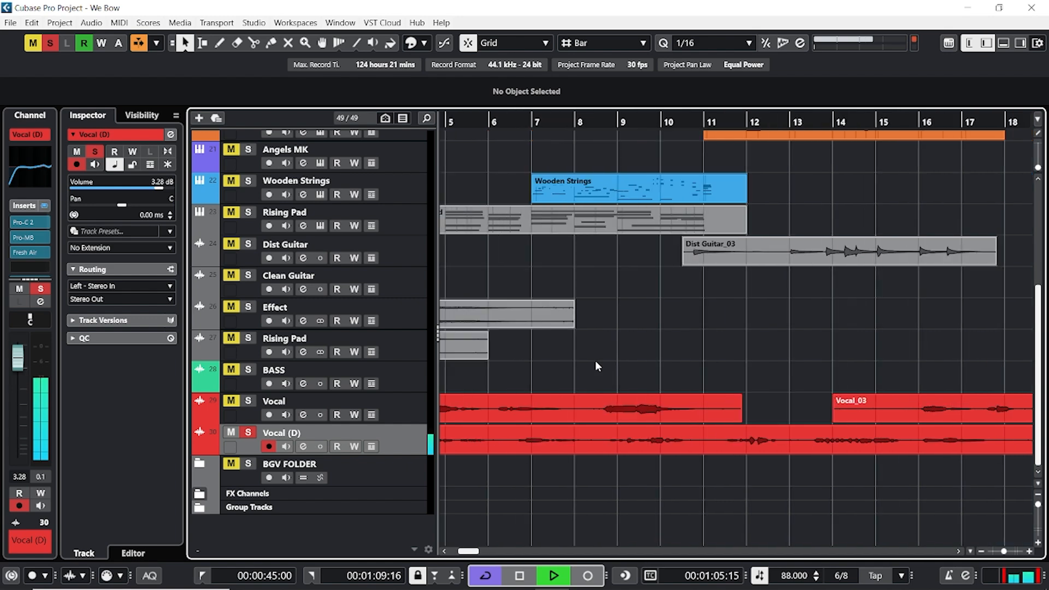
key(ctrl+a)
key(space)
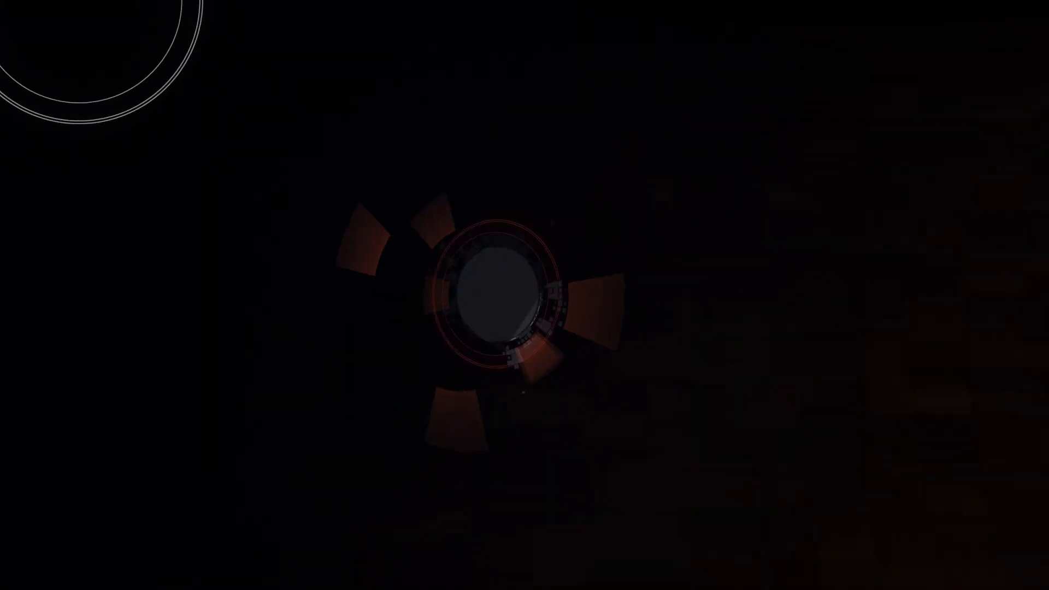